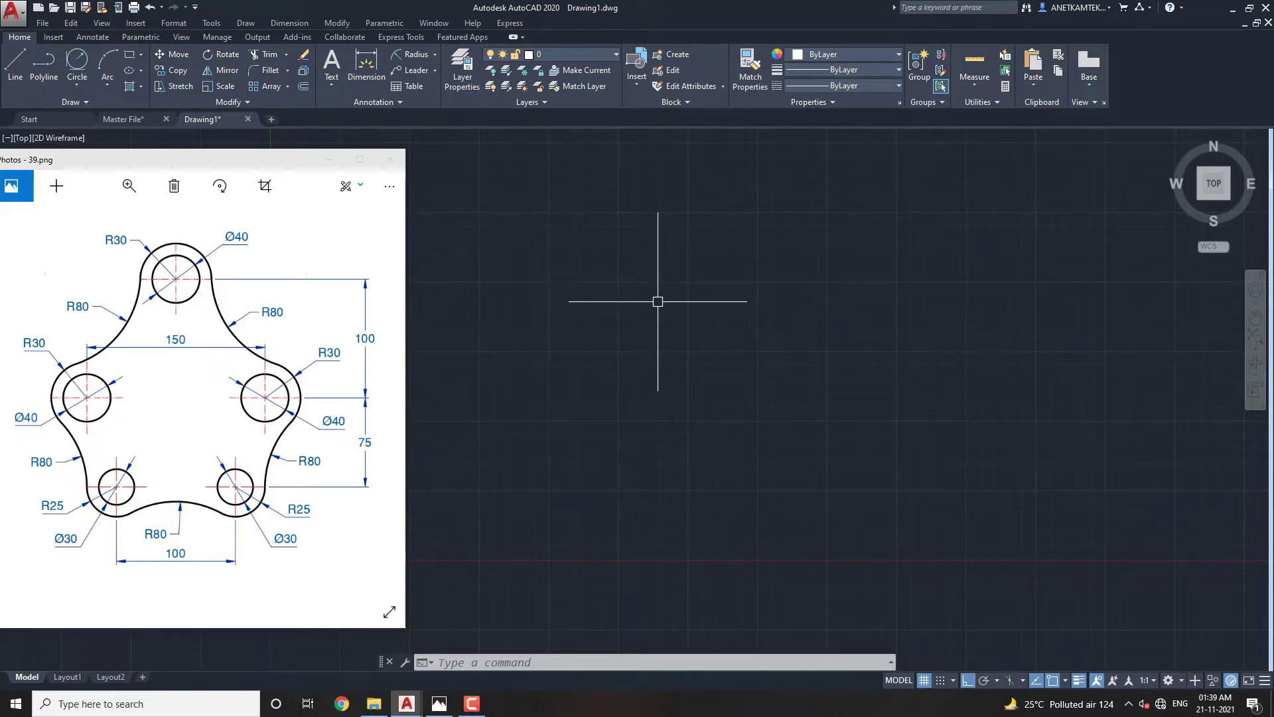
# Draw a radius-30 circle for the top lobe.
pyautogui.click(239, 164)
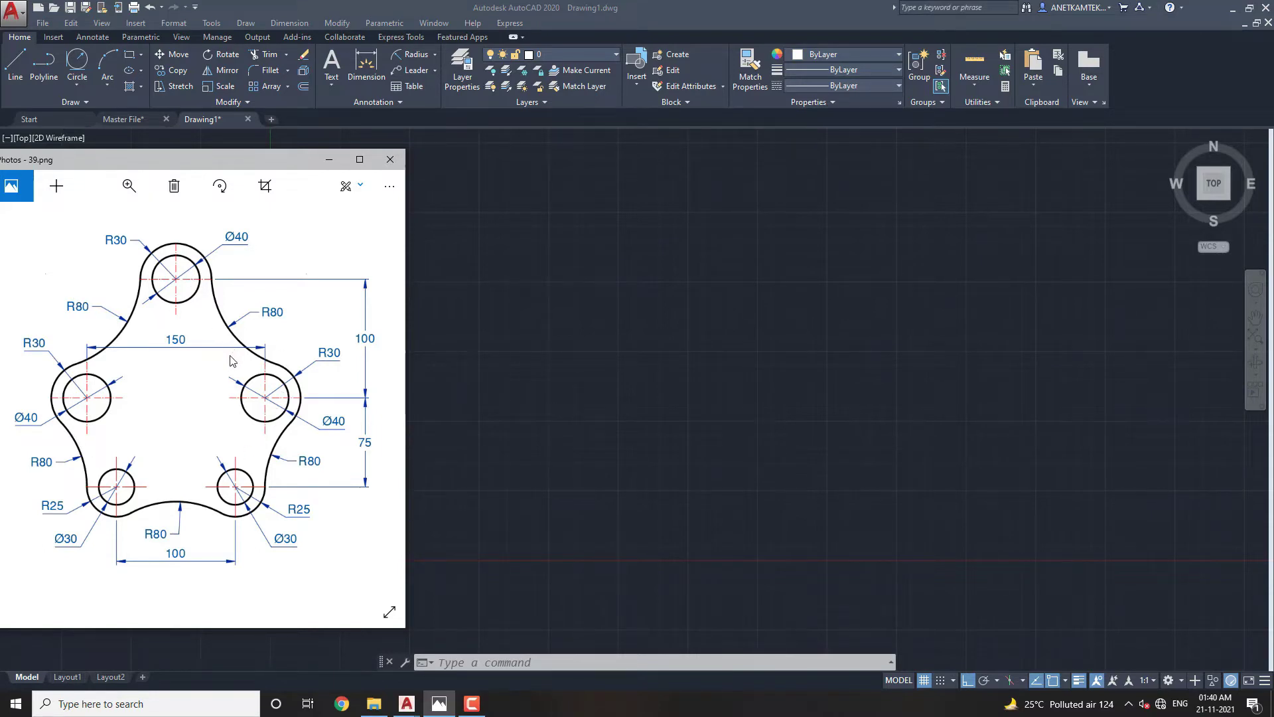
pyautogui.click(629, 356)
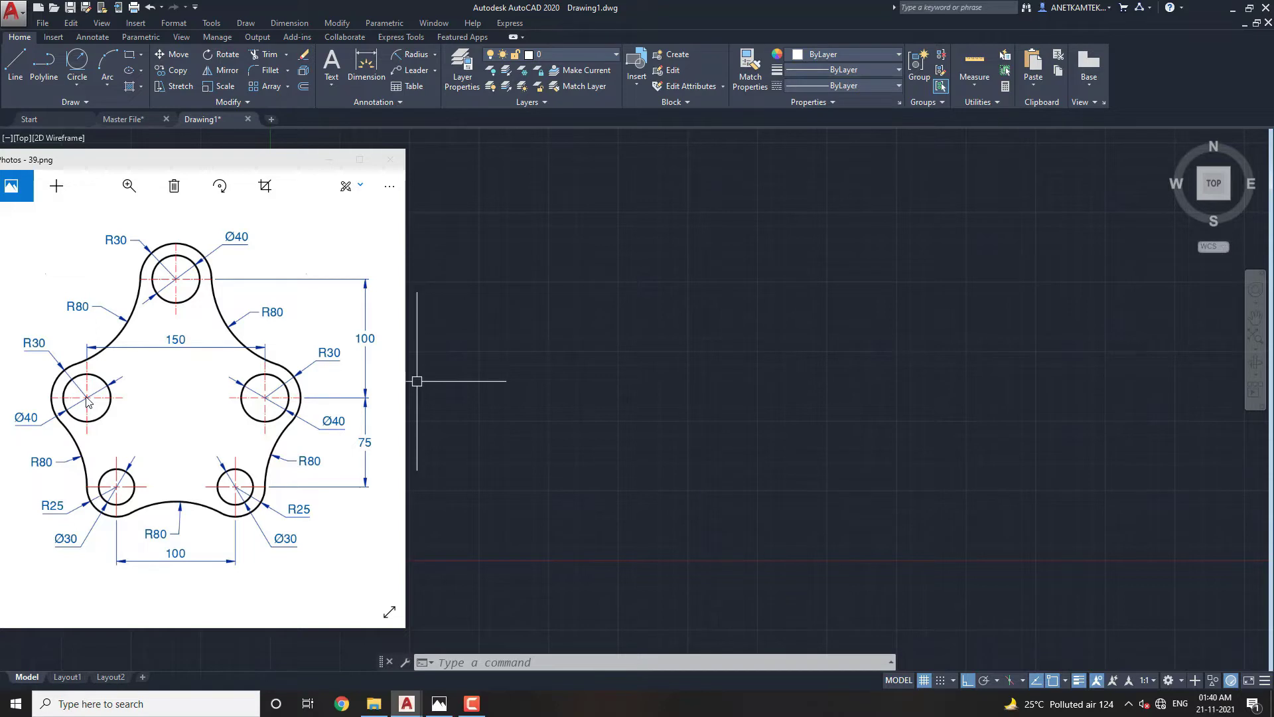
pyautogui.write('C')
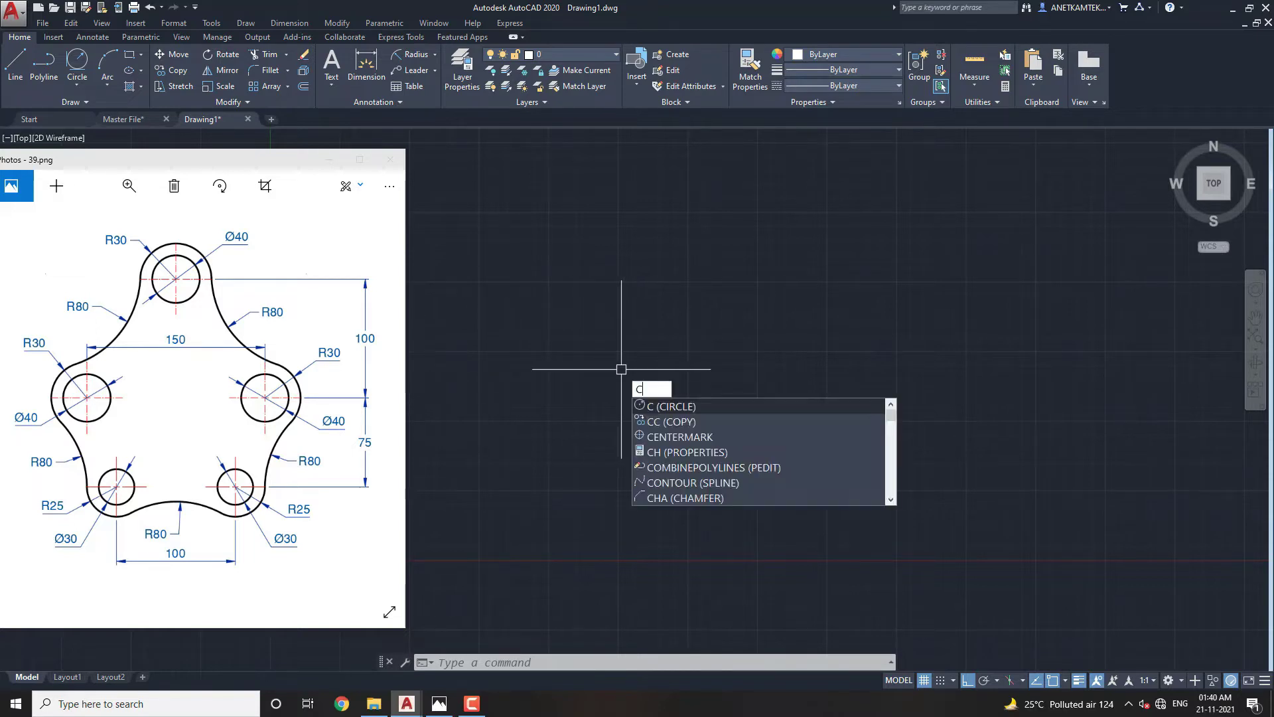
pyautogui.press('Return')
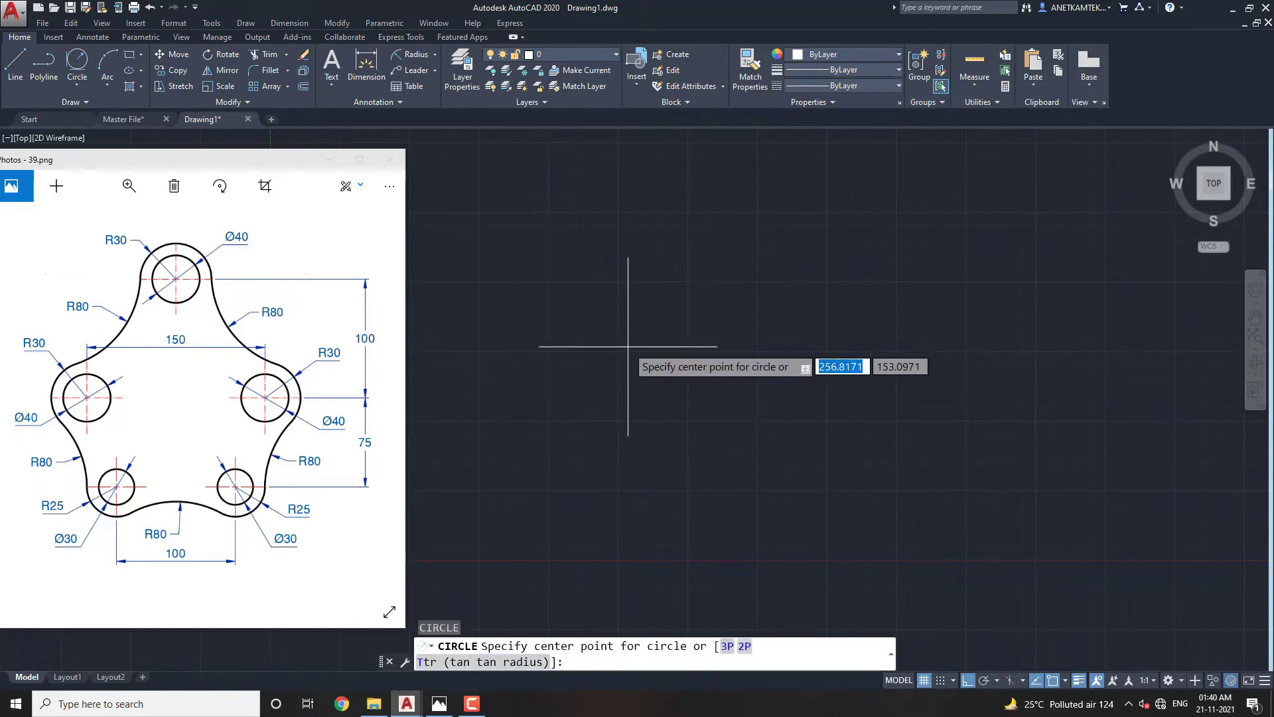
pyautogui.click(634, 349)
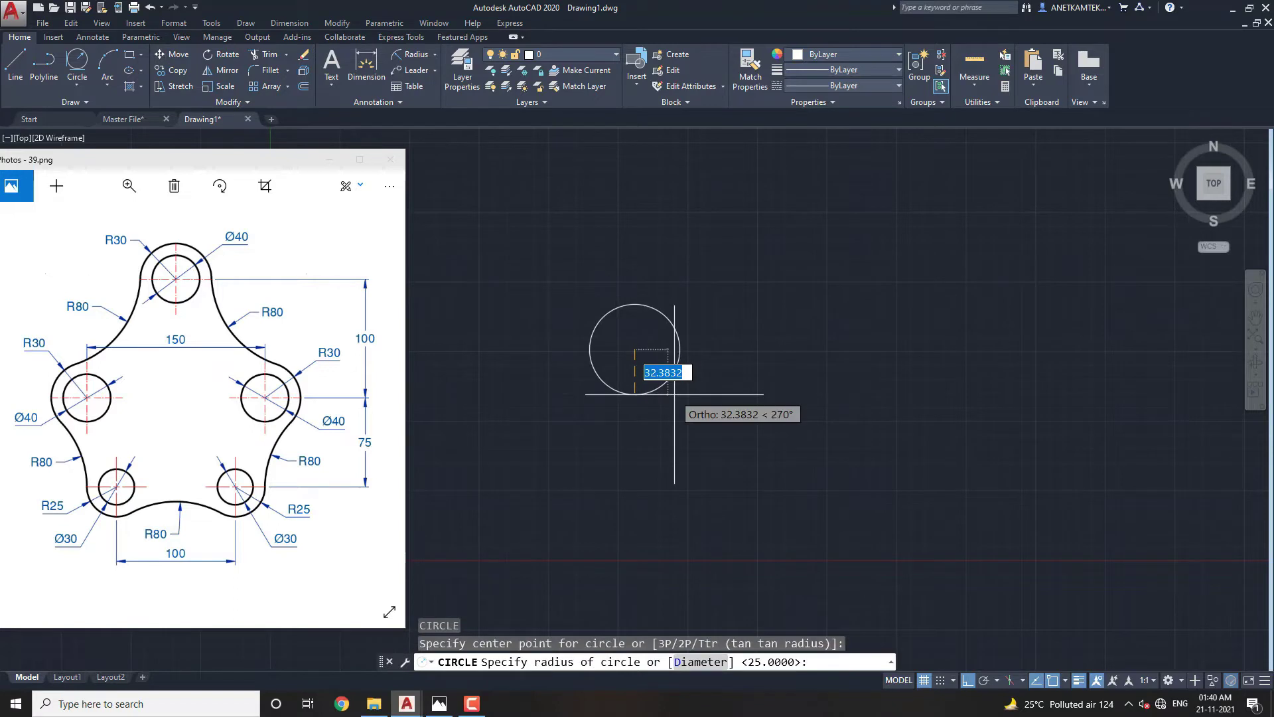
pyautogui.write('30')
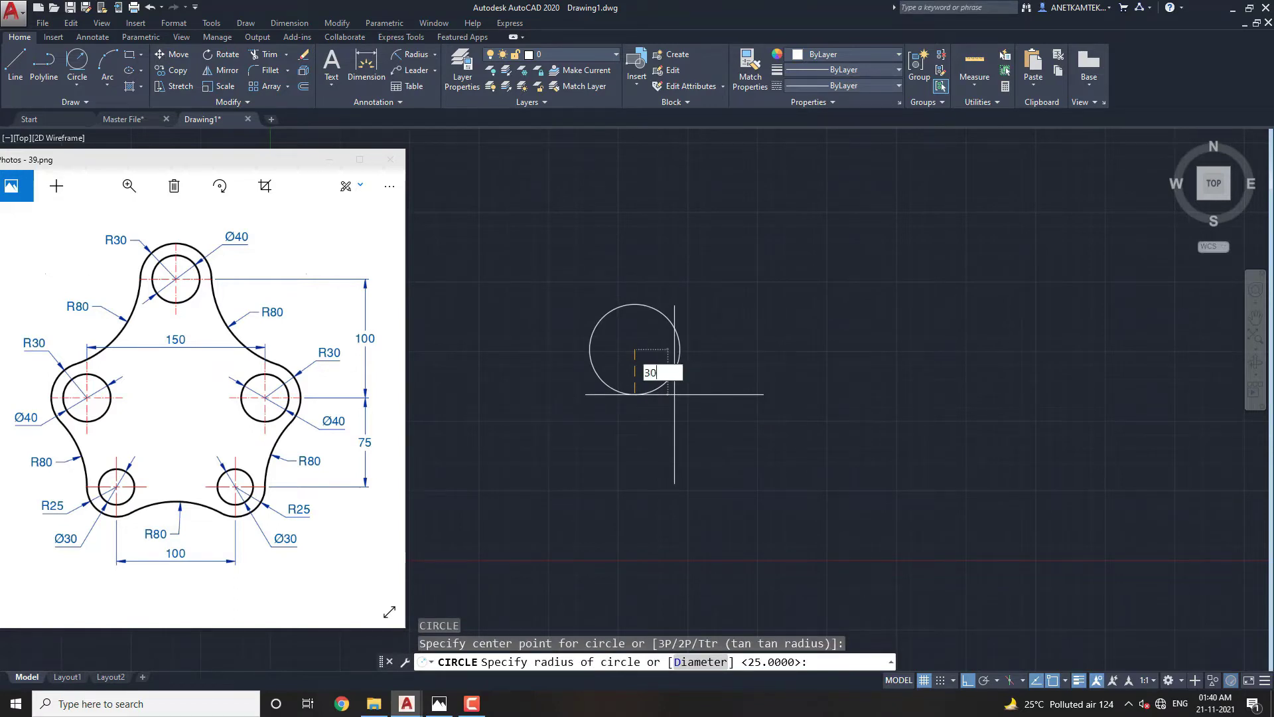
pyautogui.press('Return')
pyautogui.press('Return')
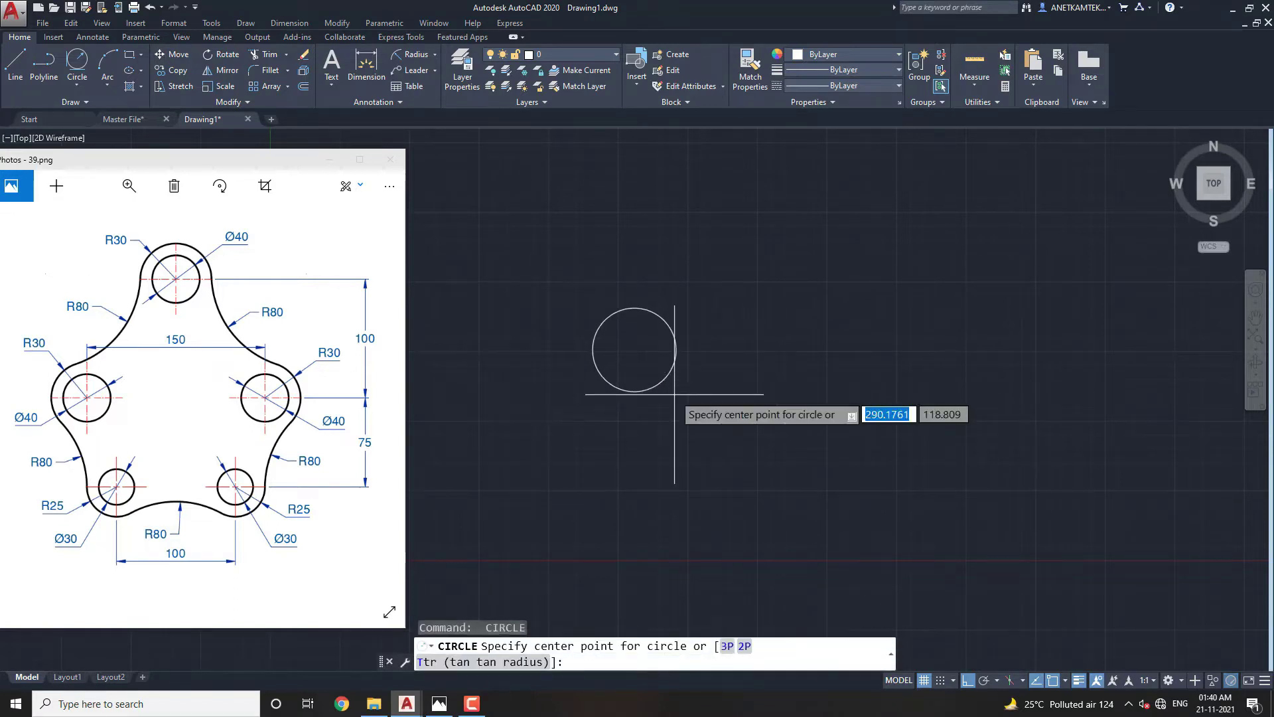
# Add a concentric 40-diameter circle at the same centre and select both circles.
pyautogui.scroll(3, 635, 398)
pyautogui.click(635, 314)
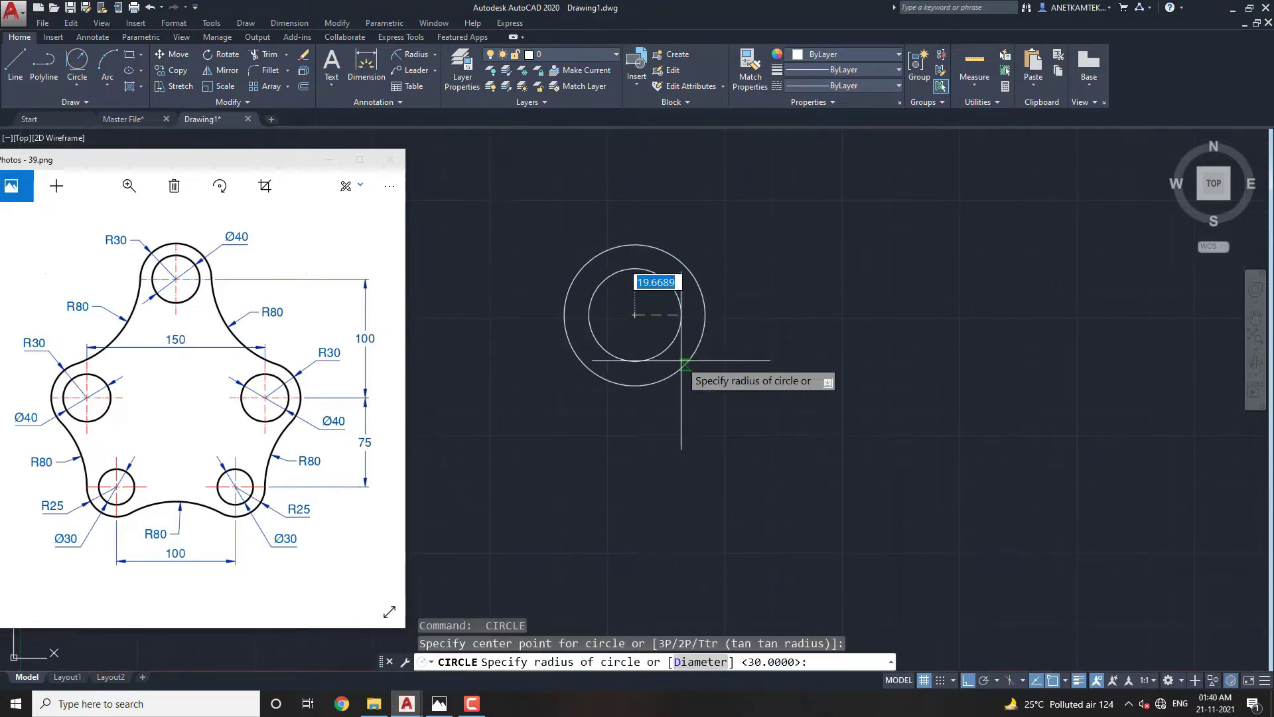
pyautogui.write('D')
pyautogui.press('Return')
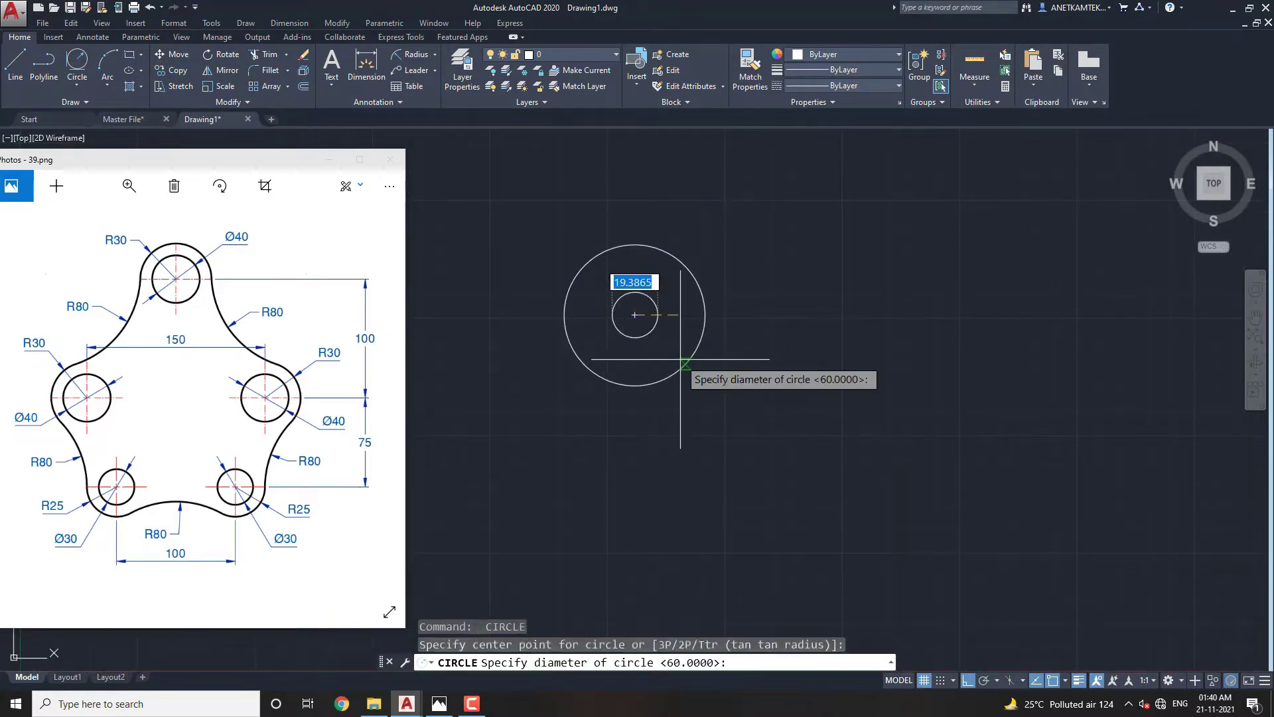
pyautogui.write('40')
pyautogui.press('Return')
pyautogui.scroll(-2, 642, 328)
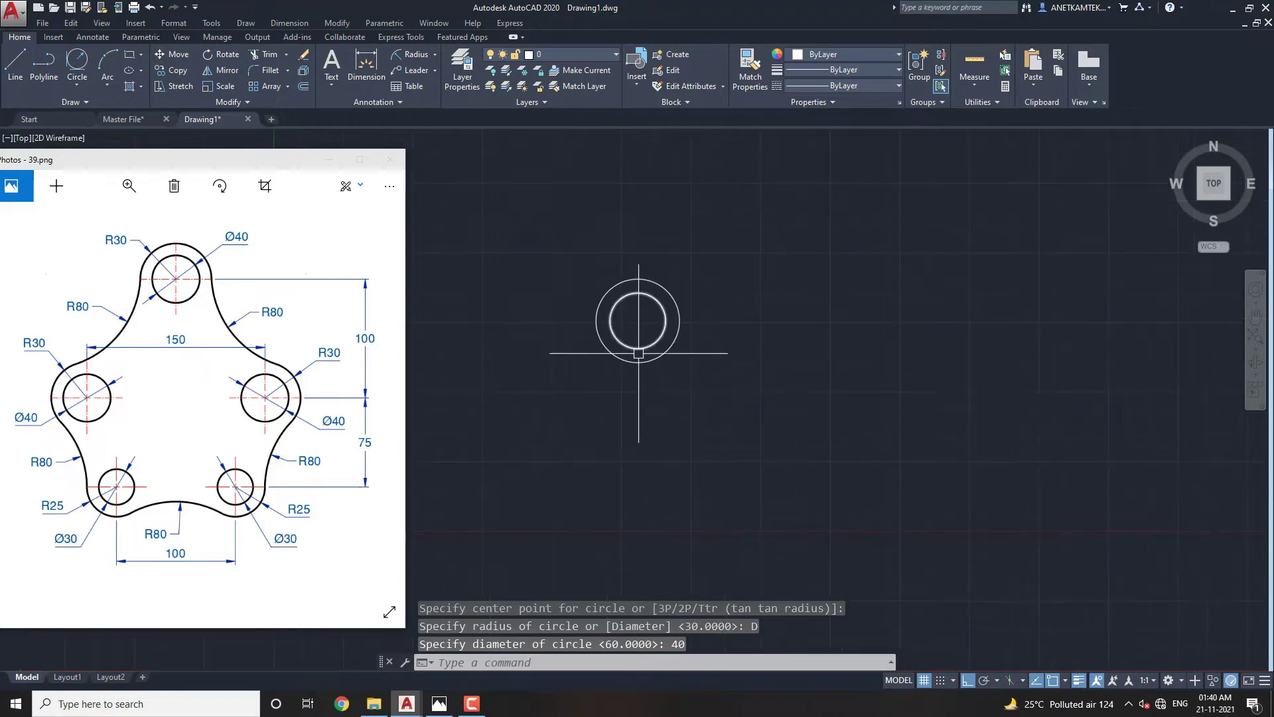
pyautogui.click(677, 348)
pyautogui.click(646, 407)
# Copy the R30/Ø40 circle pair 150 units to the right.
pyautogui.write('co')
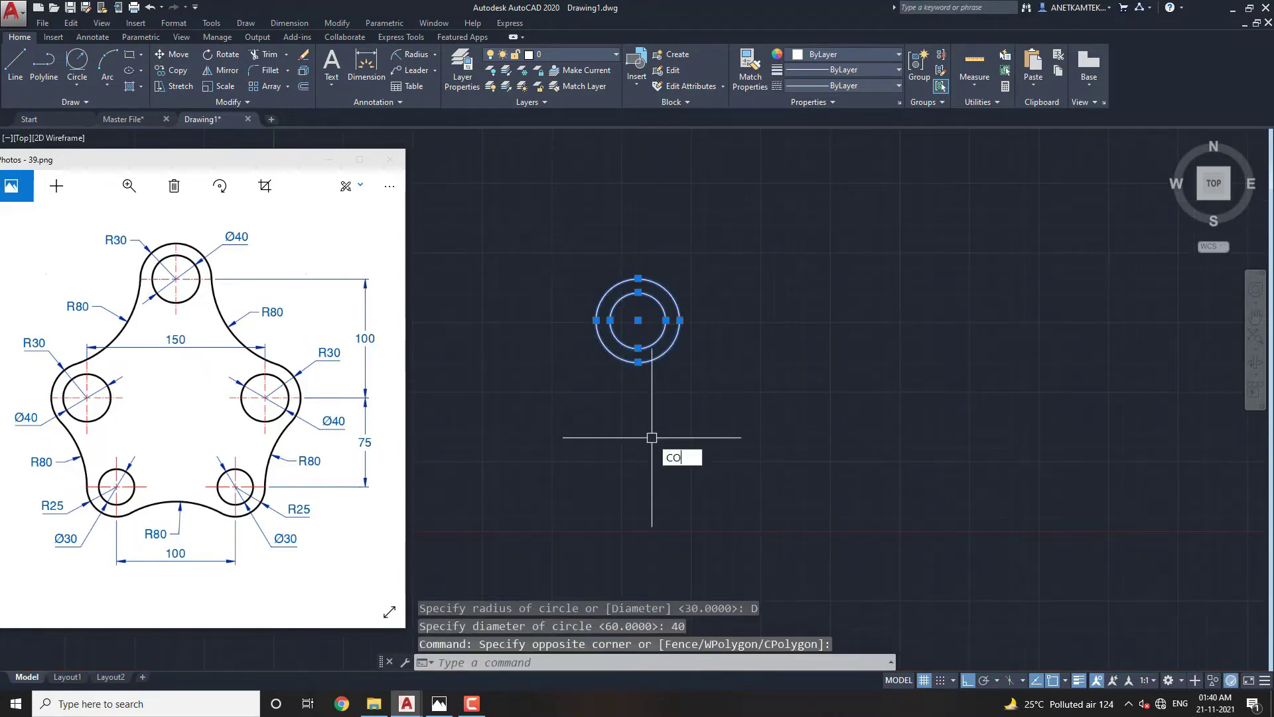
pyautogui.press('Return')
pyautogui.click(596, 430)
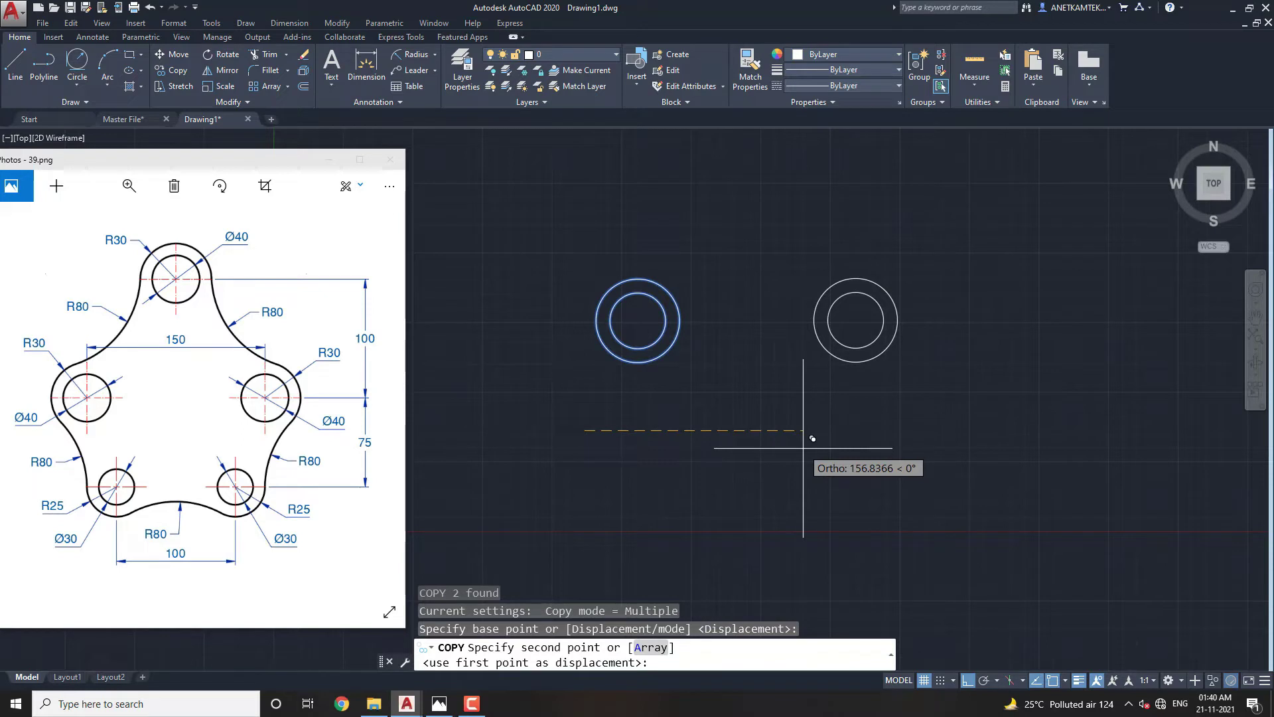
pyautogui.write('150')
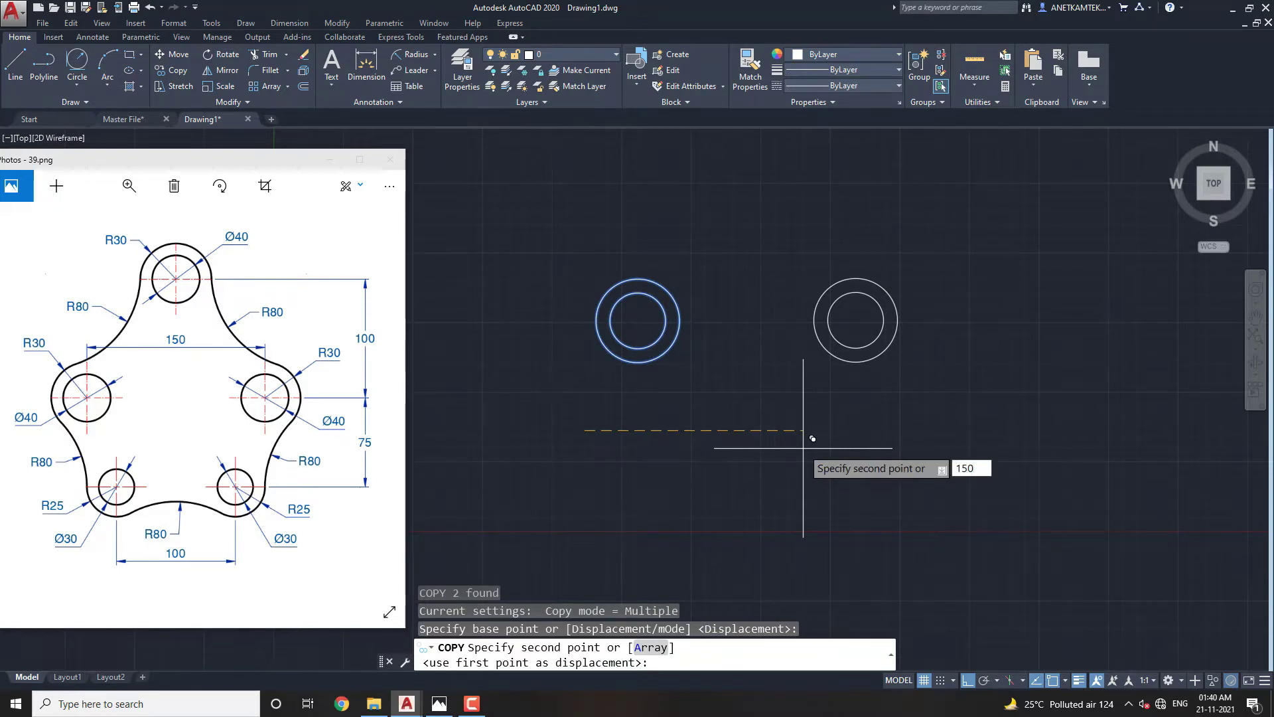
pyautogui.press('Return')
pyautogui.press('Escape')
# Copy the left circle pair 75 units to the right as the middle pair.
pyautogui.moveTo(771, 389); pyautogui.dragTo(711, 453, button='middle')
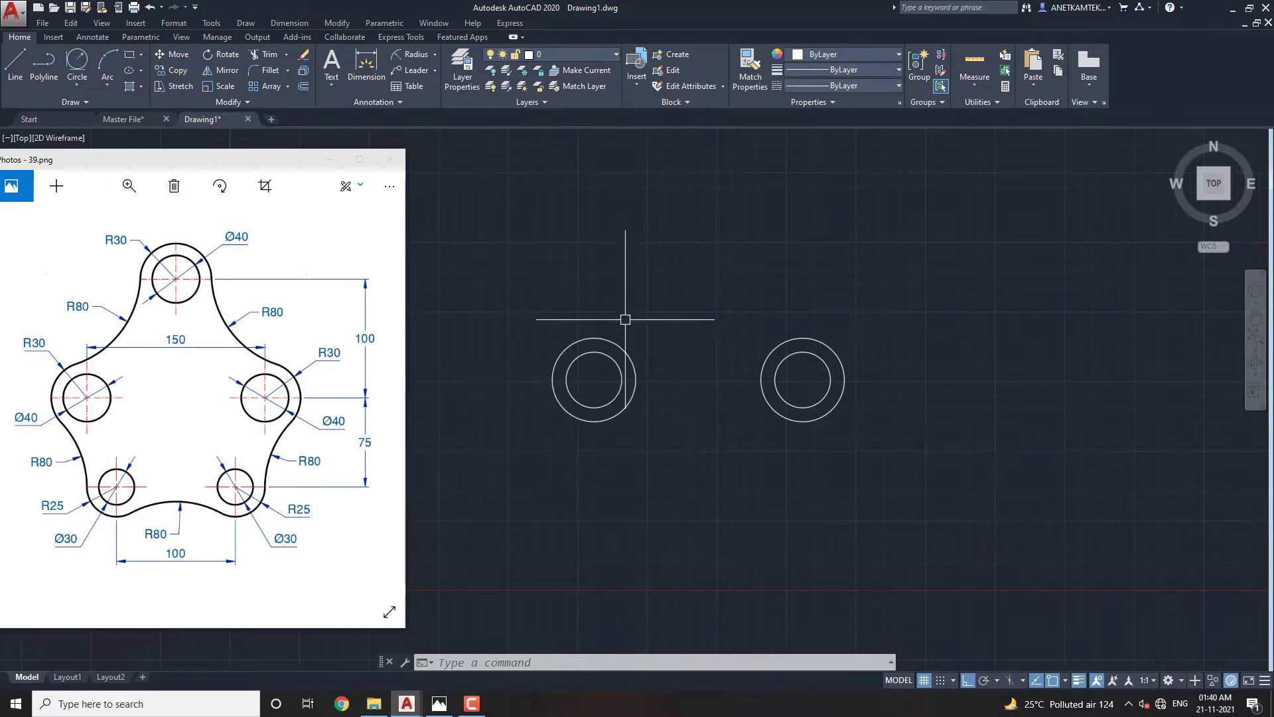
pyautogui.click(629, 295)
pyautogui.click(614, 365)
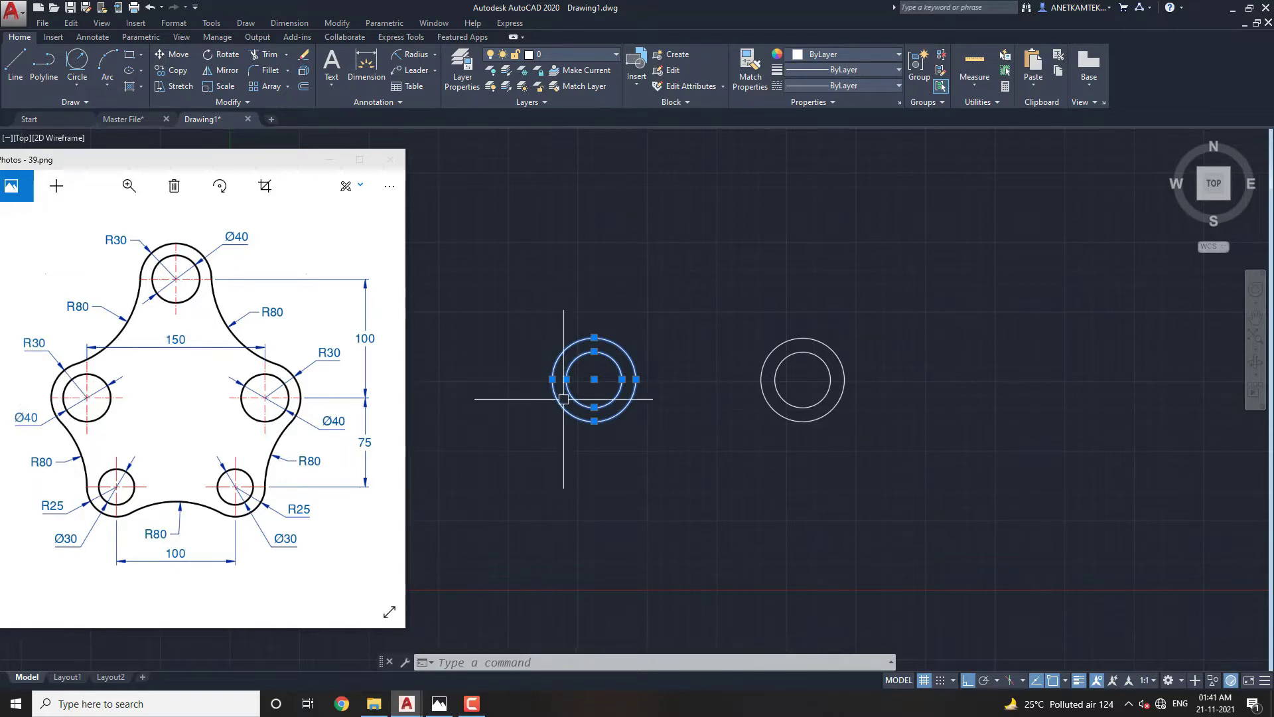
pyautogui.write('CO')
pyautogui.press('Return')
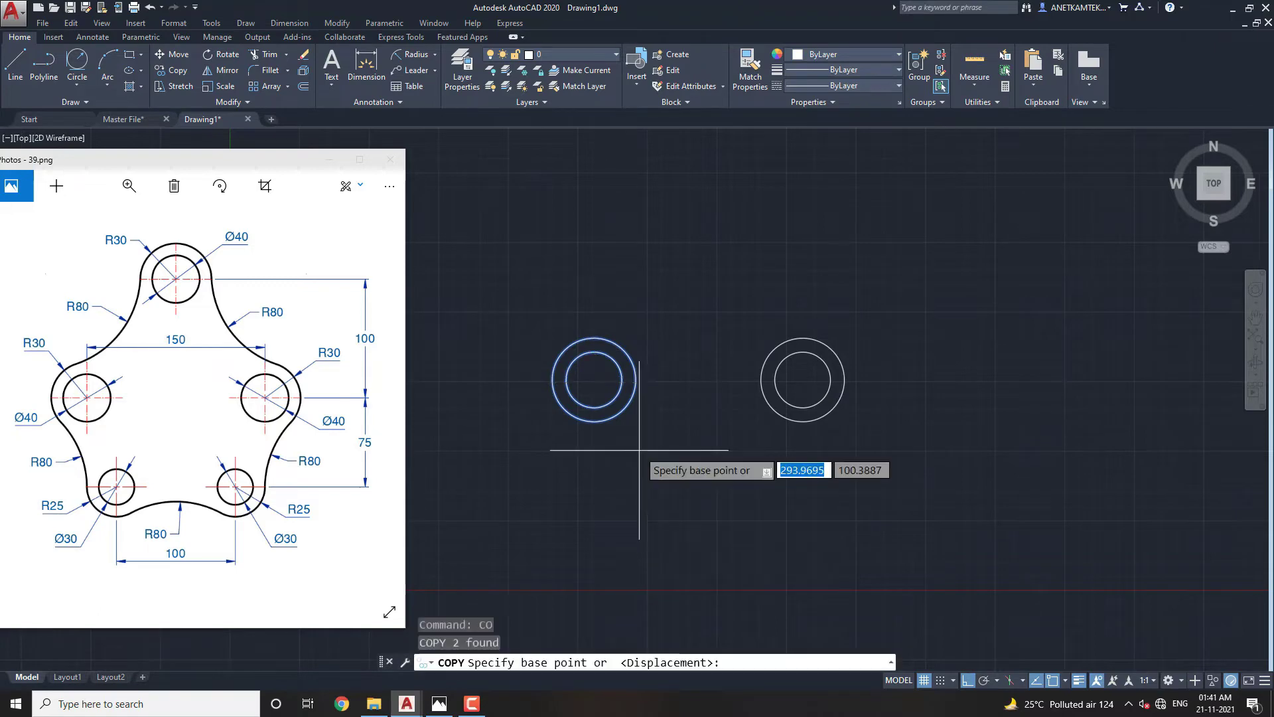
pyautogui.click(588, 493)
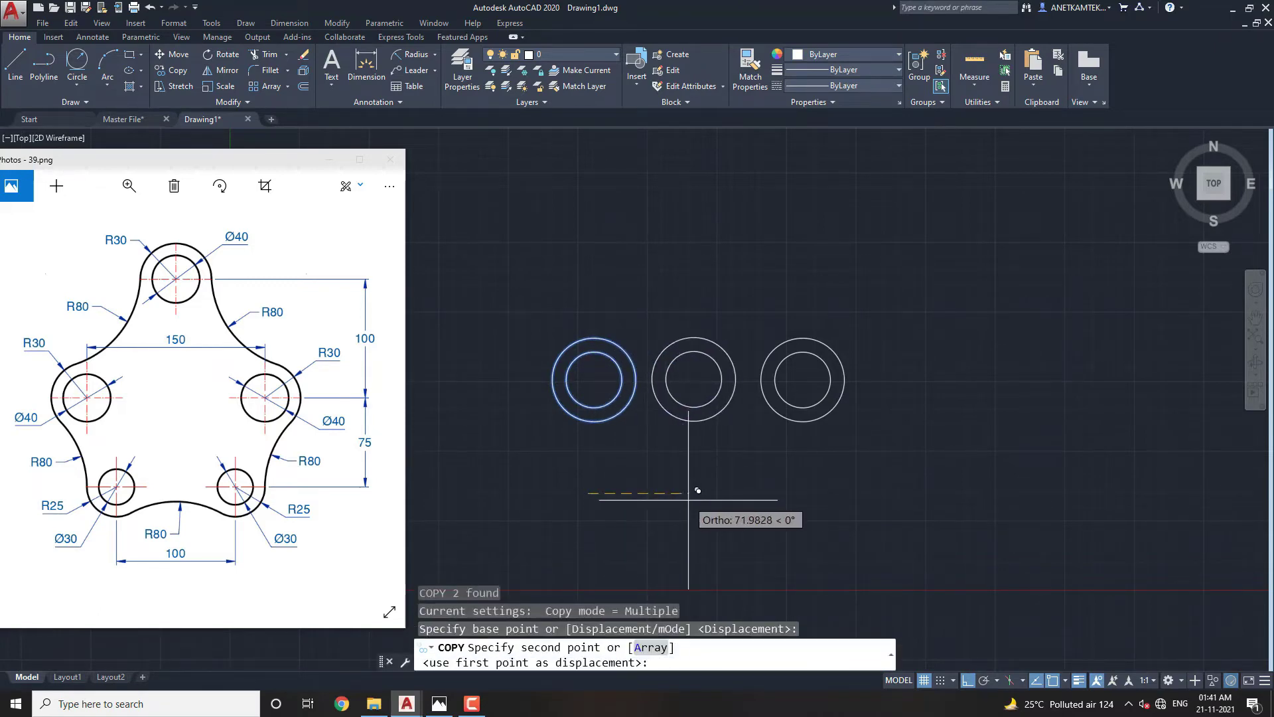
pyautogui.write('75')
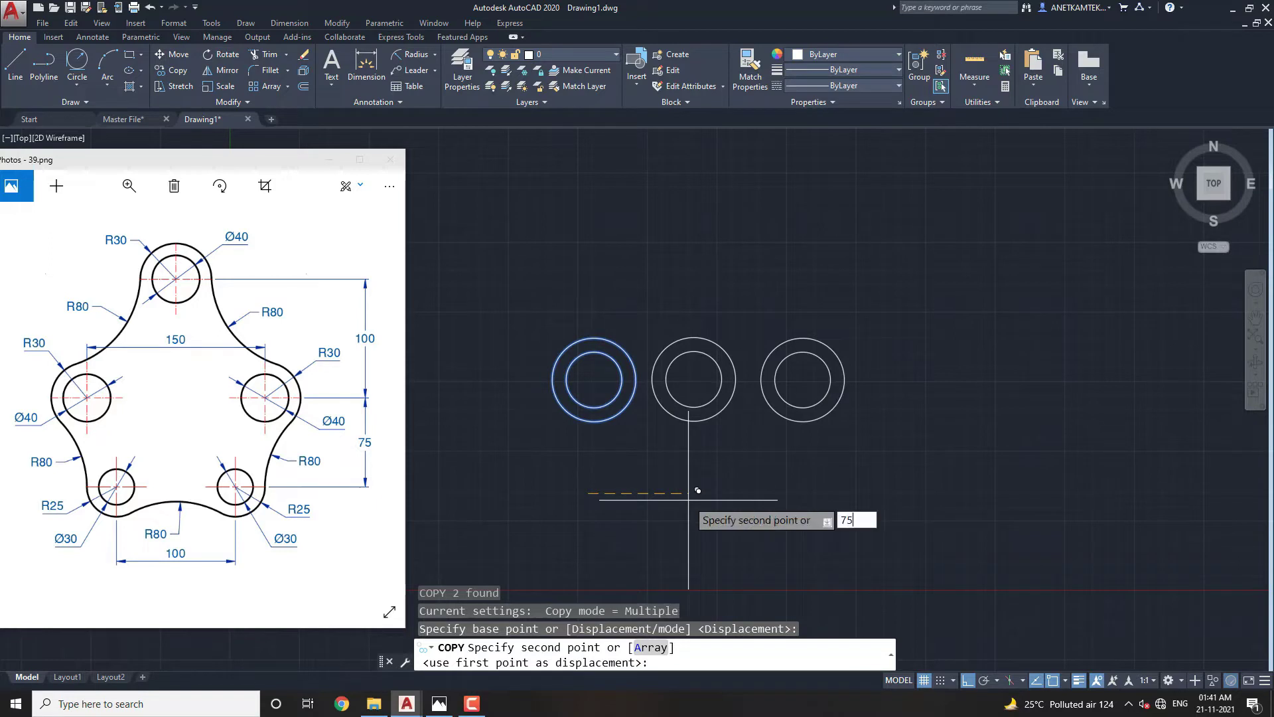
pyautogui.press('Return')
pyautogui.press('Escape')
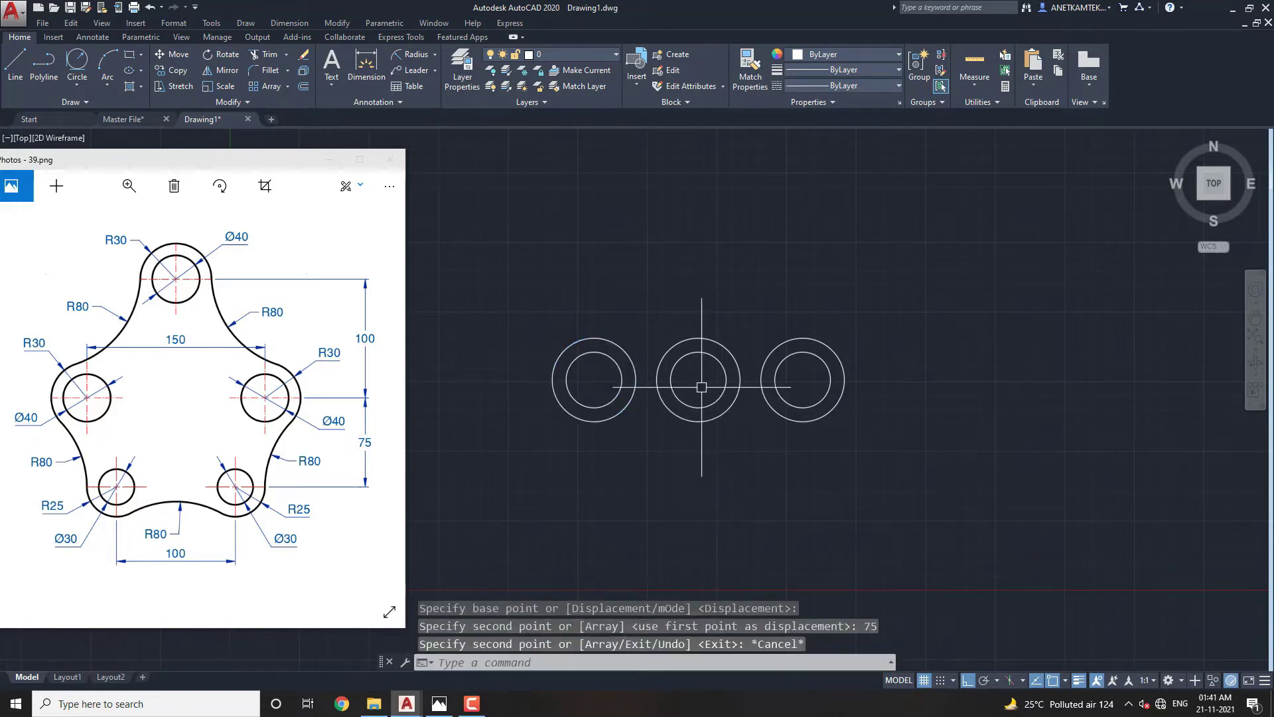
# Move the middle R30/Ø40 circle pair 100 units straight up.
pyautogui.click(743, 279)
pyautogui.click(663, 438)
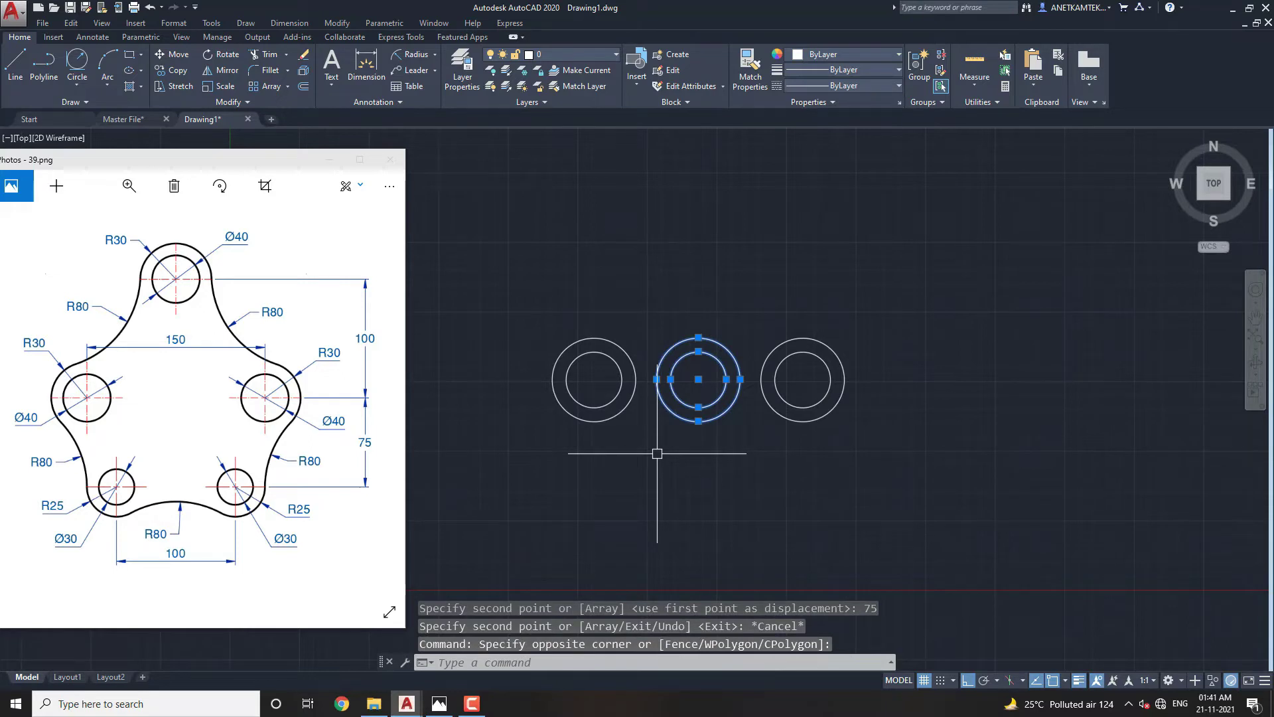
pyautogui.write('m')
pyautogui.press('Return')
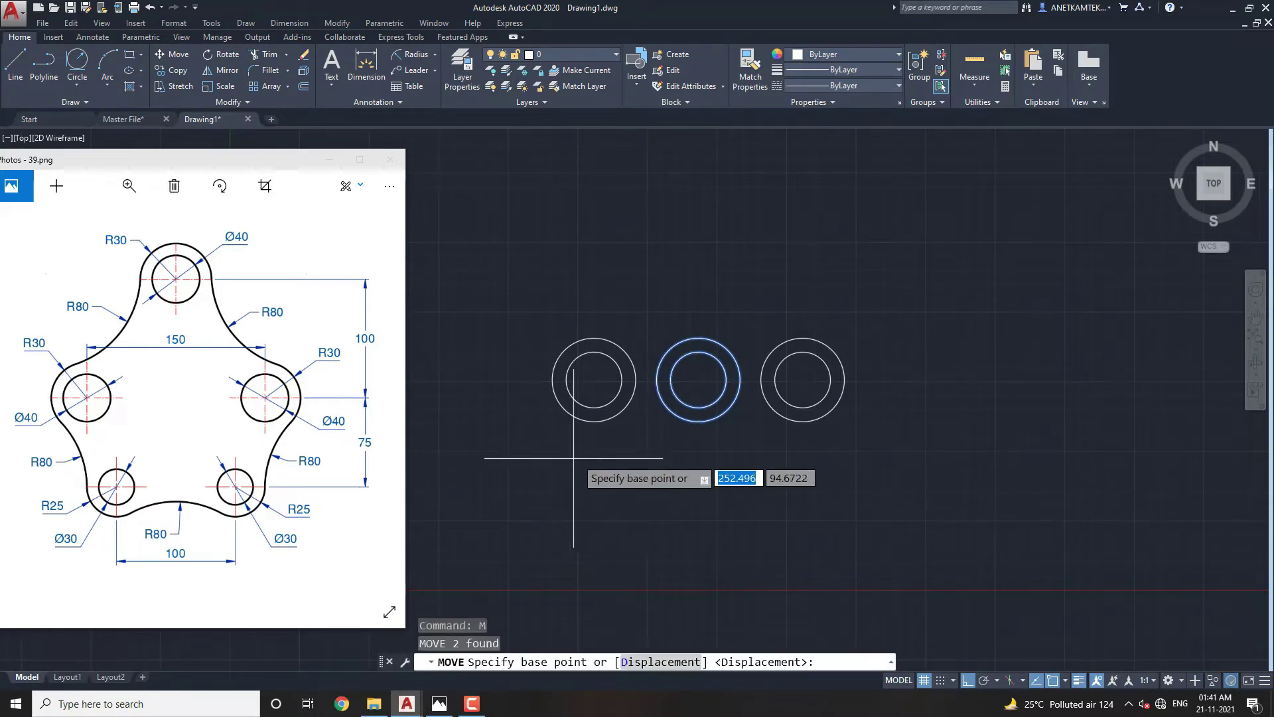
pyautogui.click(511, 457)
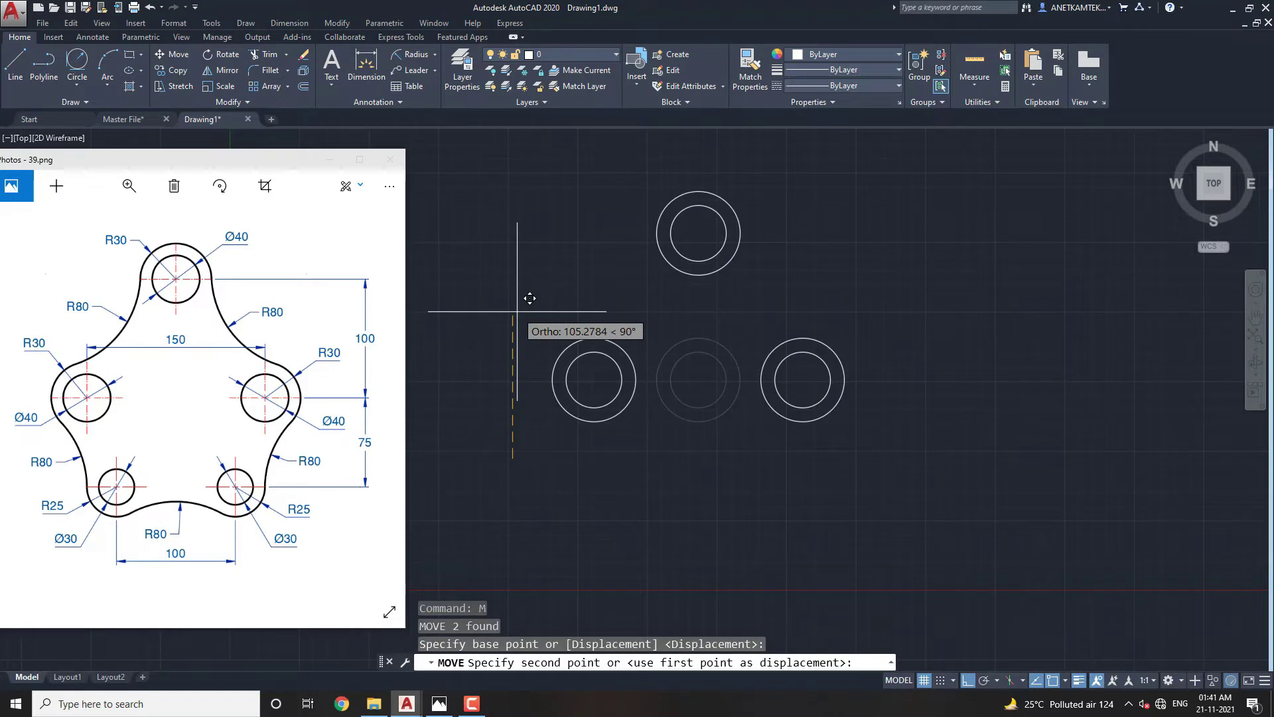
pyautogui.write('100')
pyautogui.press('Return')
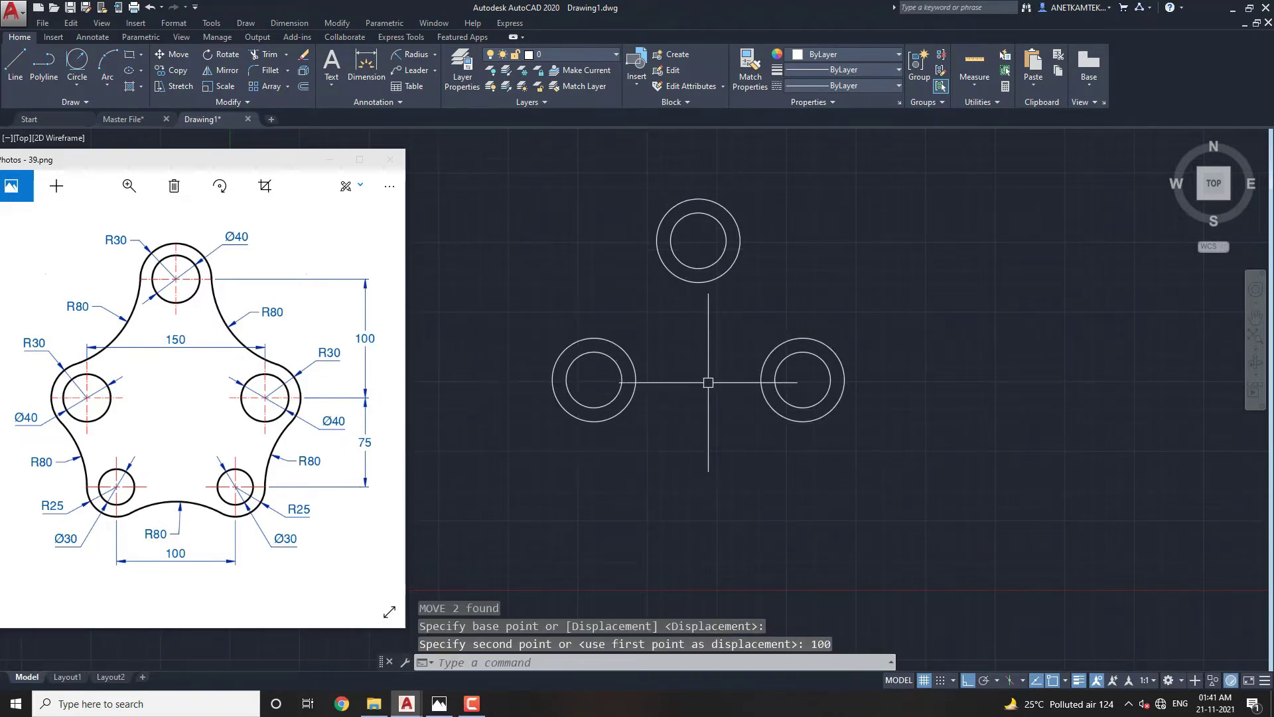
pyautogui.moveTo(688, 399); pyautogui.dragTo(690, 393, button='middle')
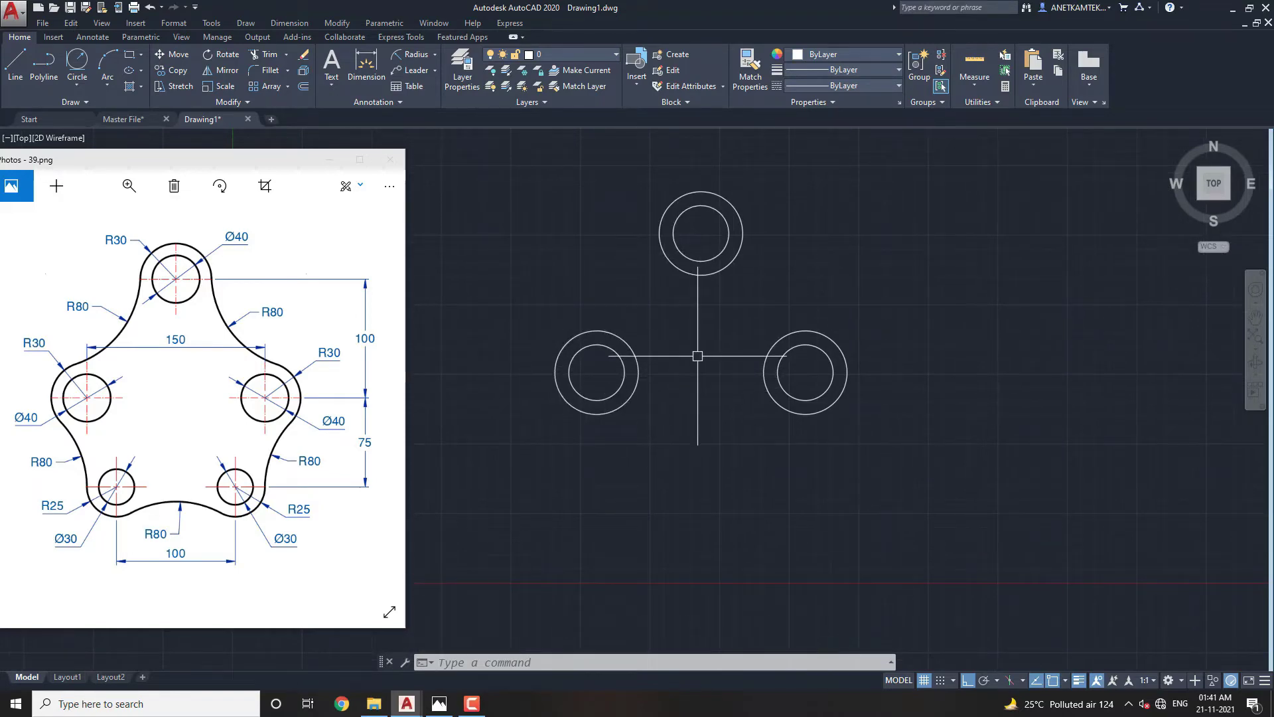
pyautogui.write('l')
pyautogui.press('Return')
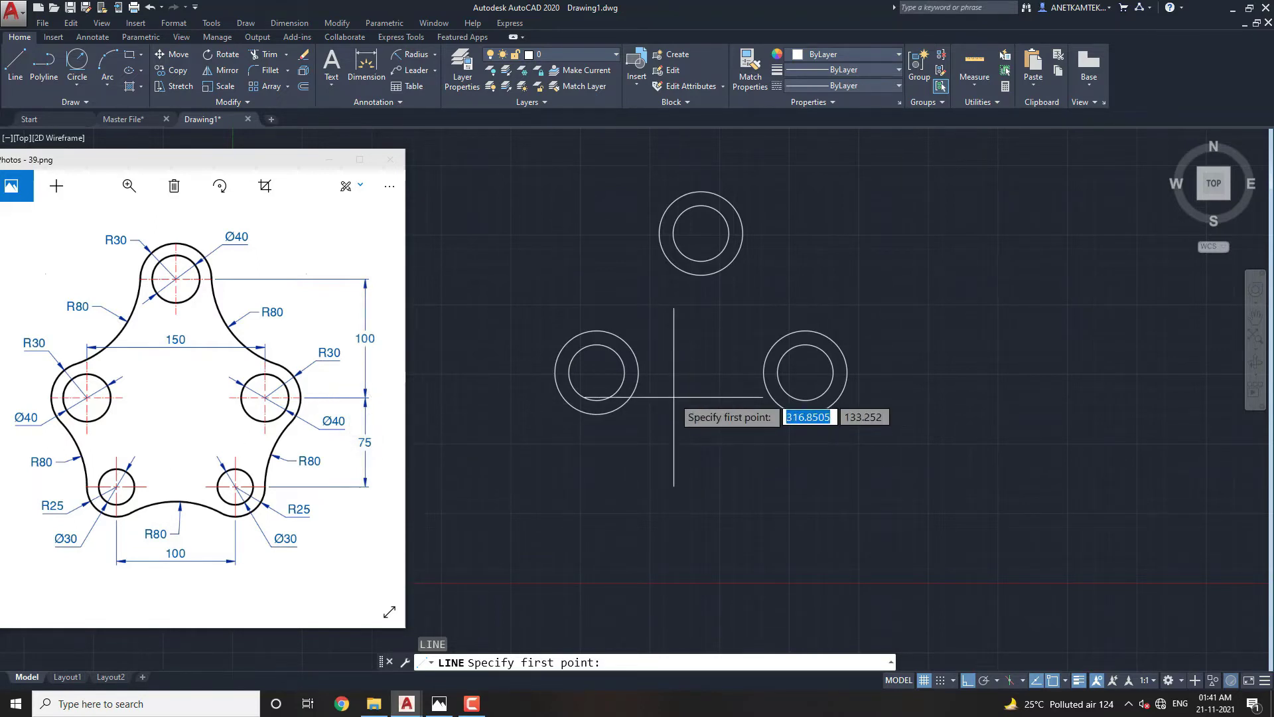
# Draw a guide line 175 down from the top circle centre, then 50 right.
pyautogui.click(701, 233)
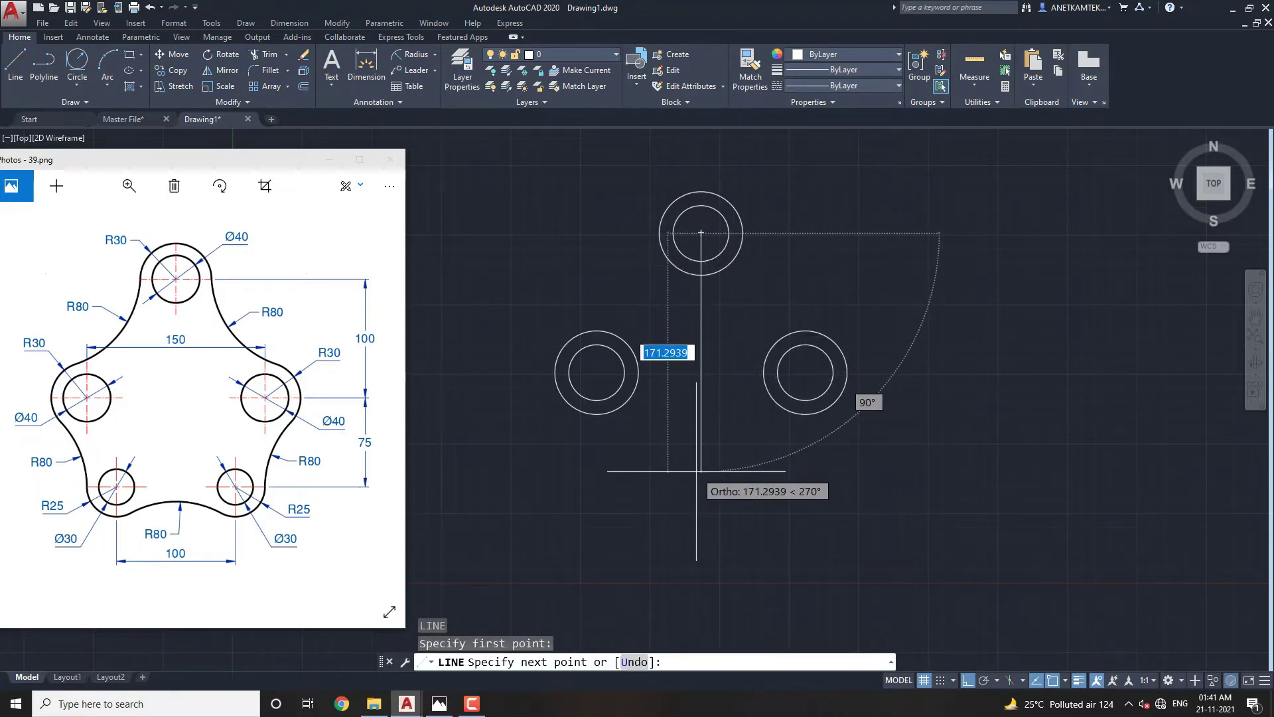
pyautogui.write('175')
pyautogui.press('Return')
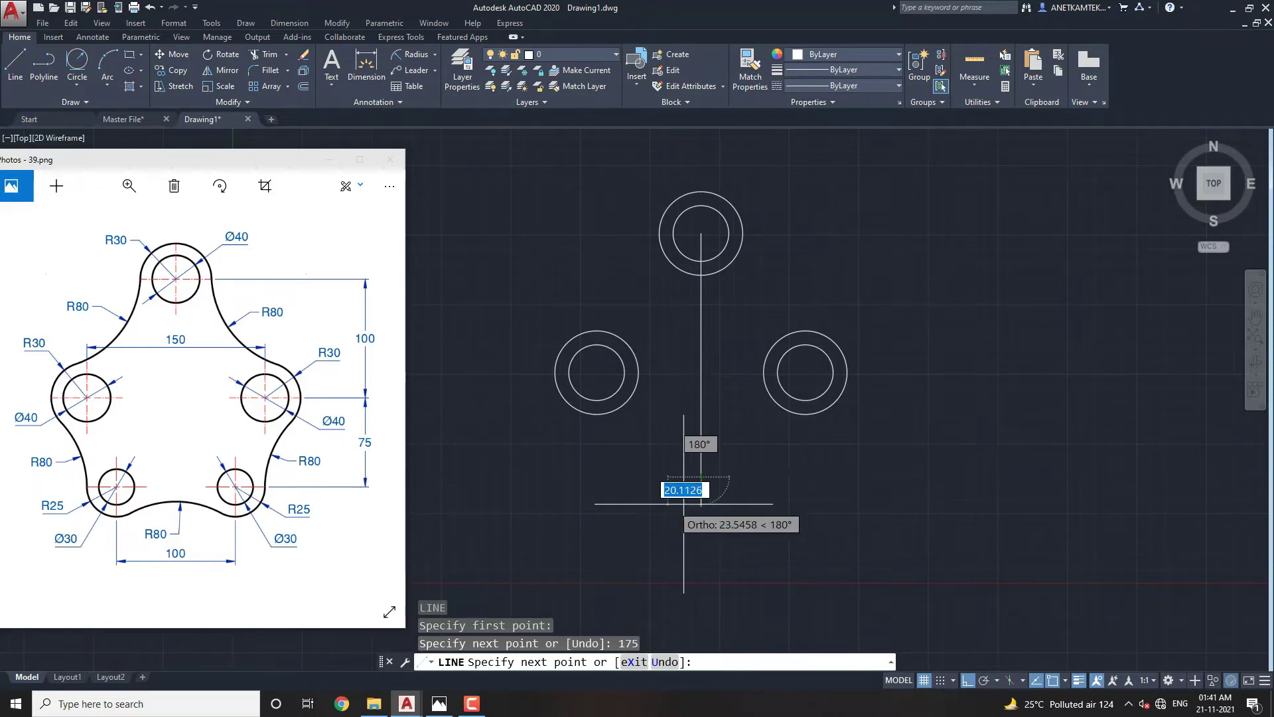
pyautogui.write('50')
pyautogui.press('Return')
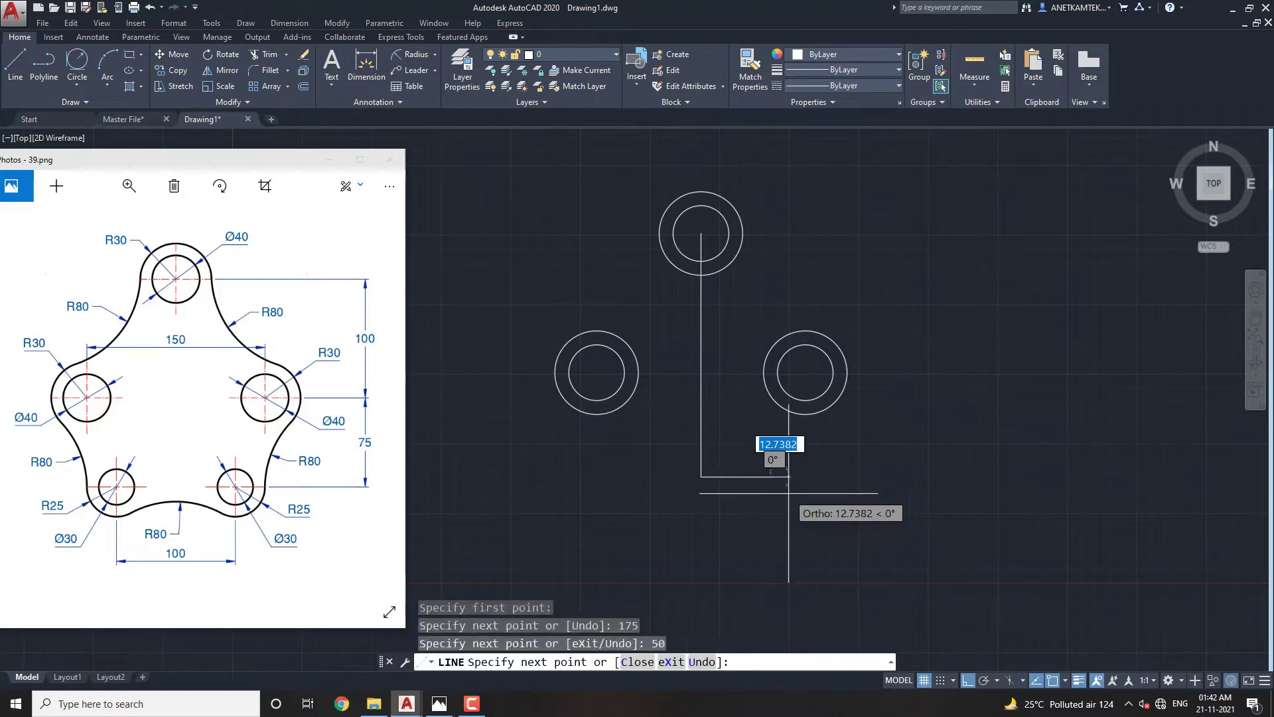
pyautogui.press('Escape')
pyautogui.scroll(2, 663, 425)
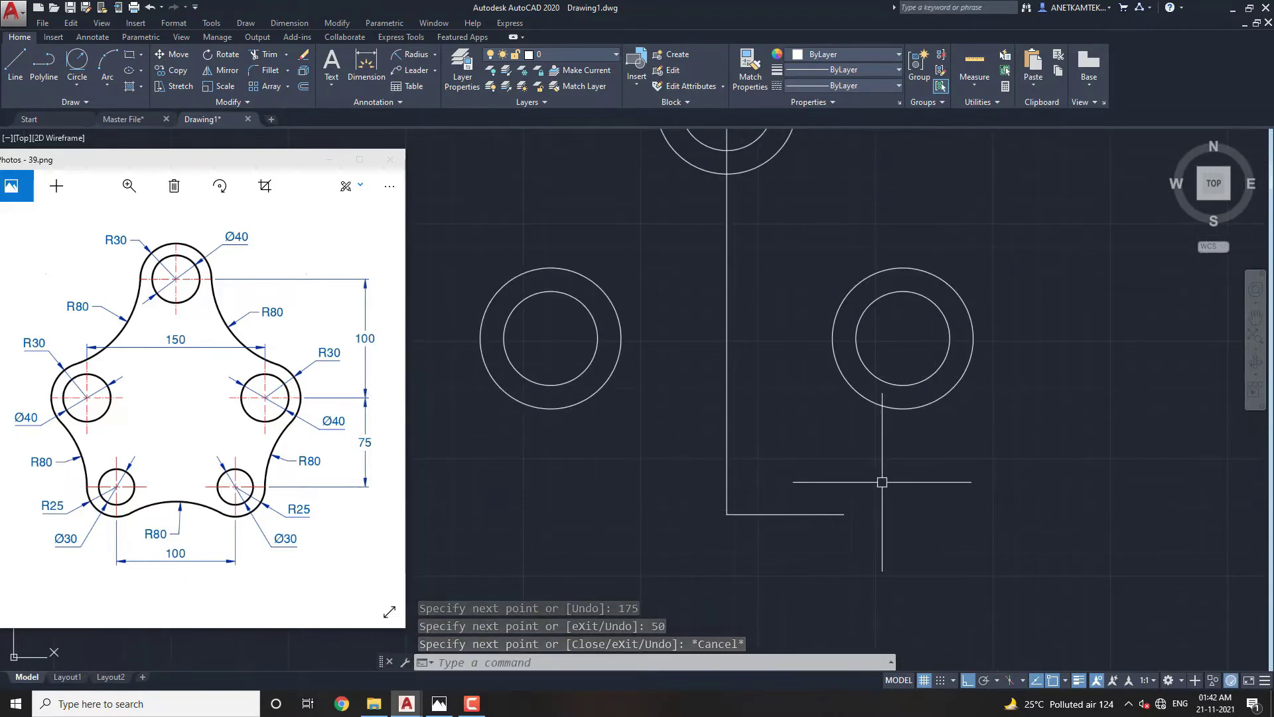
pyautogui.write('c')
pyautogui.press('Return')
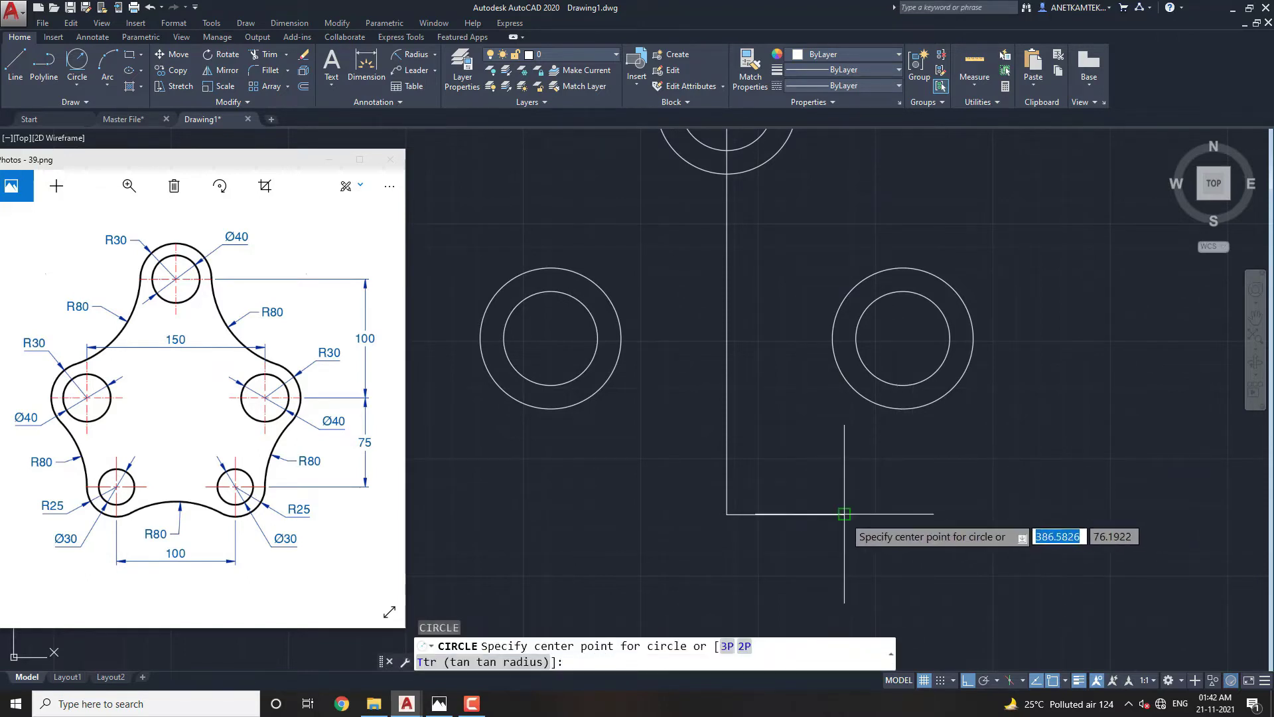
# Draw an R25 circle with a concentric Ø30 hole at the guide line's end.
pyautogui.click(843, 513)
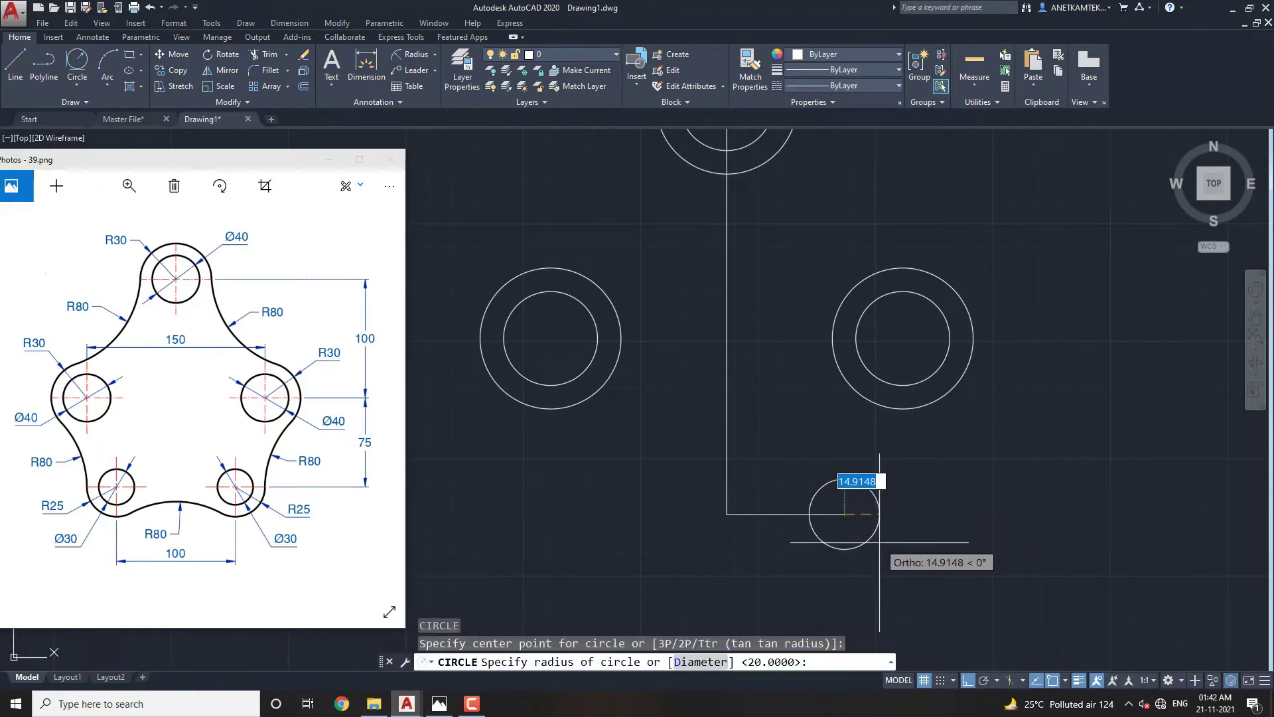
pyautogui.write('25')
pyautogui.press('Return')
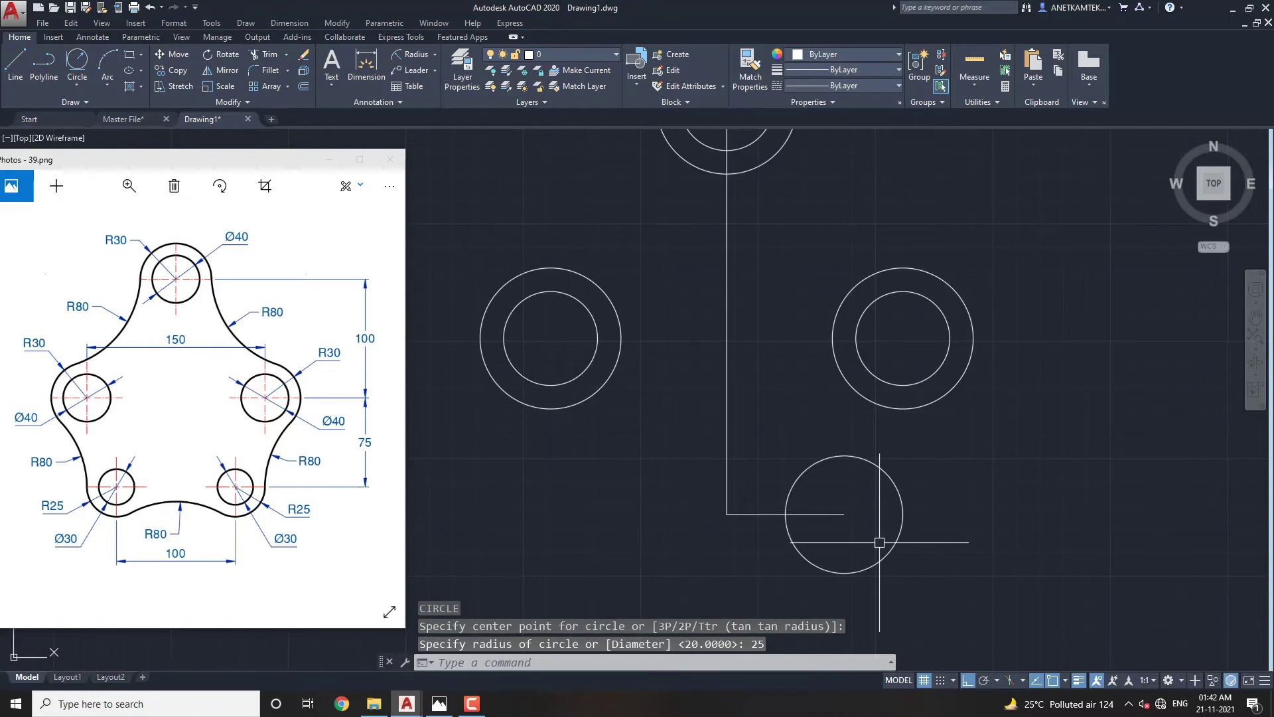
pyautogui.press('Return')
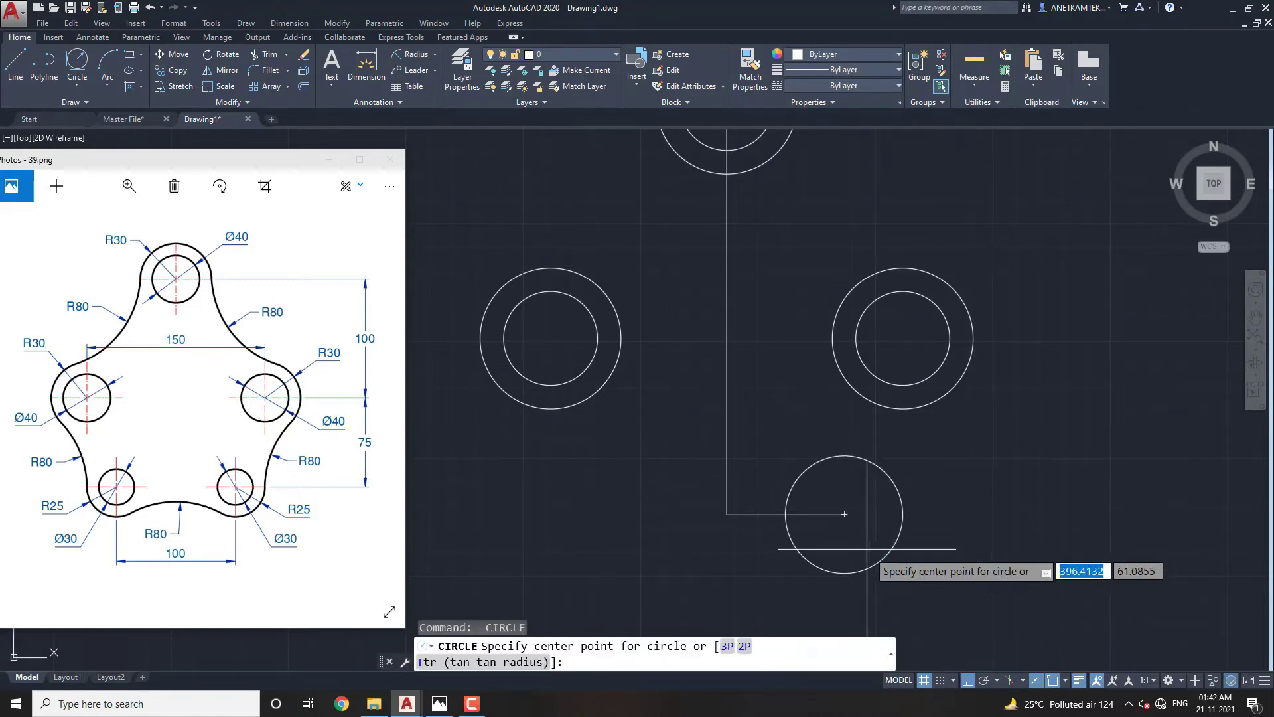
pyautogui.click(844, 514)
pyautogui.write('D')
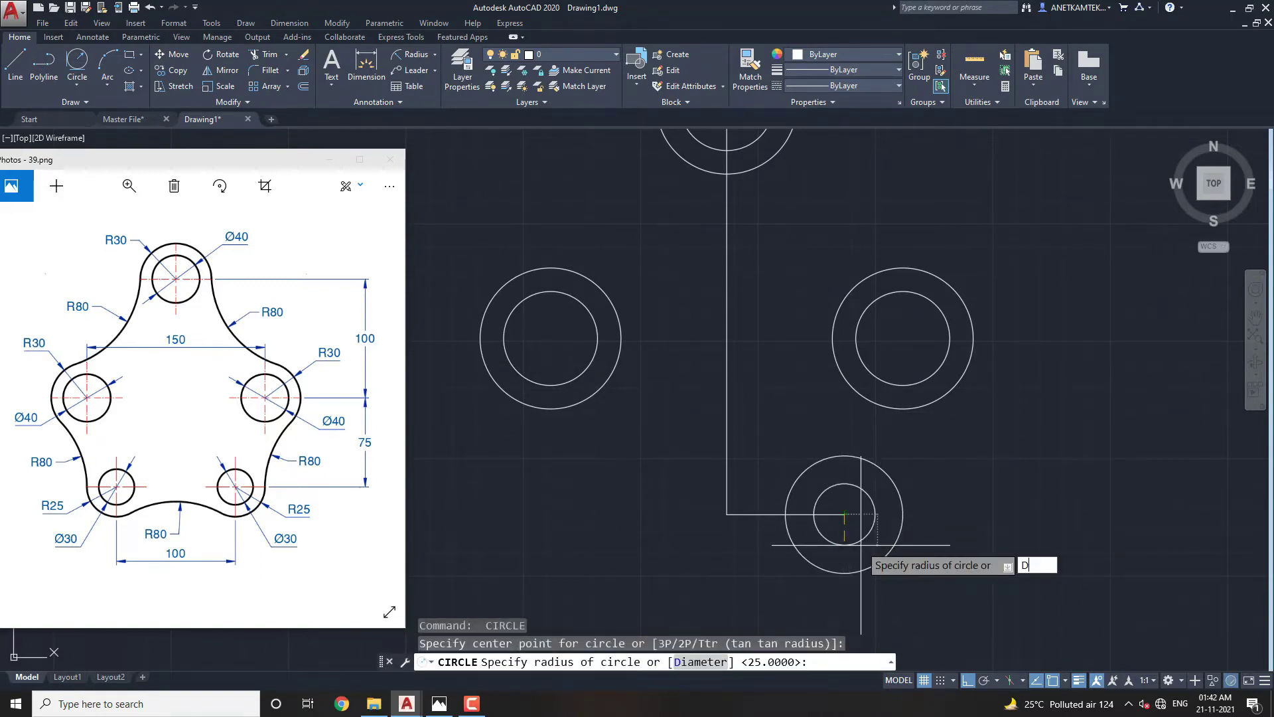
pyautogui.press('Return')
pyautogui.write('30')
pyautogui.press('Return')
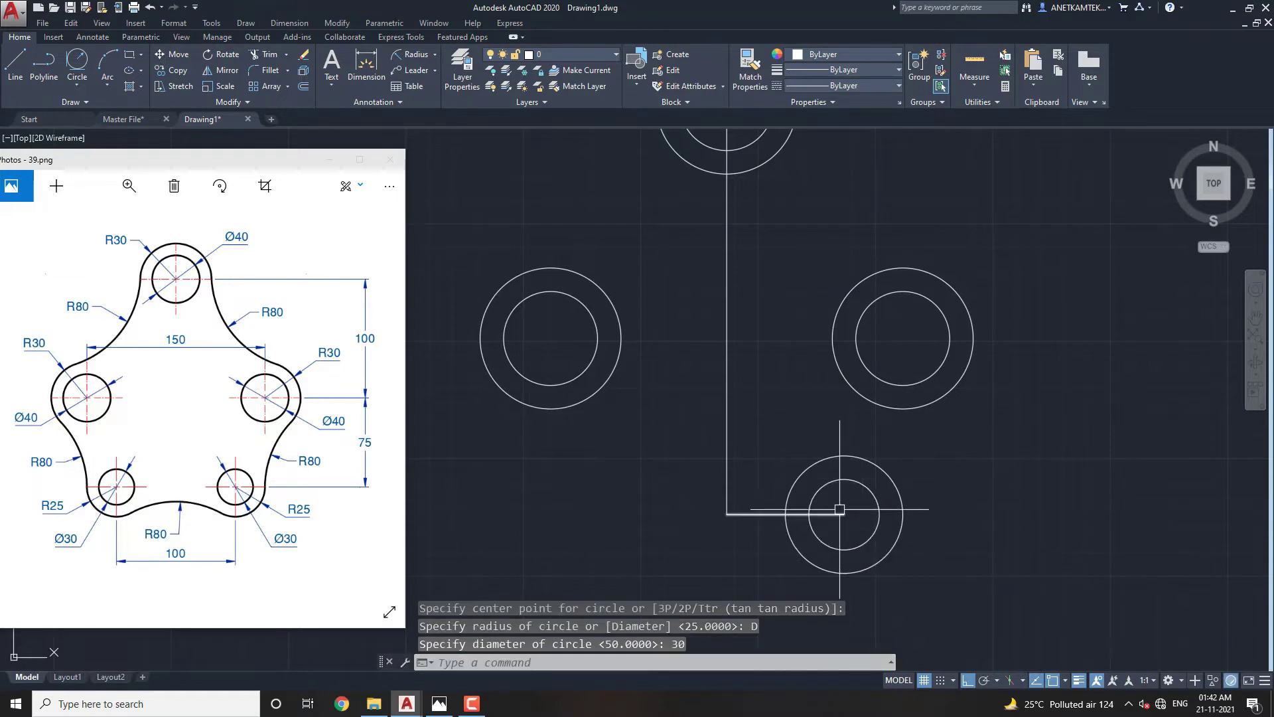
# Copy the R25/Ø30 circle pair 100 units to the left.
pyautogui.scroll(-1, 827, 457)
pyautogui.click(889, 555)
pyautogui.click(860, 516)
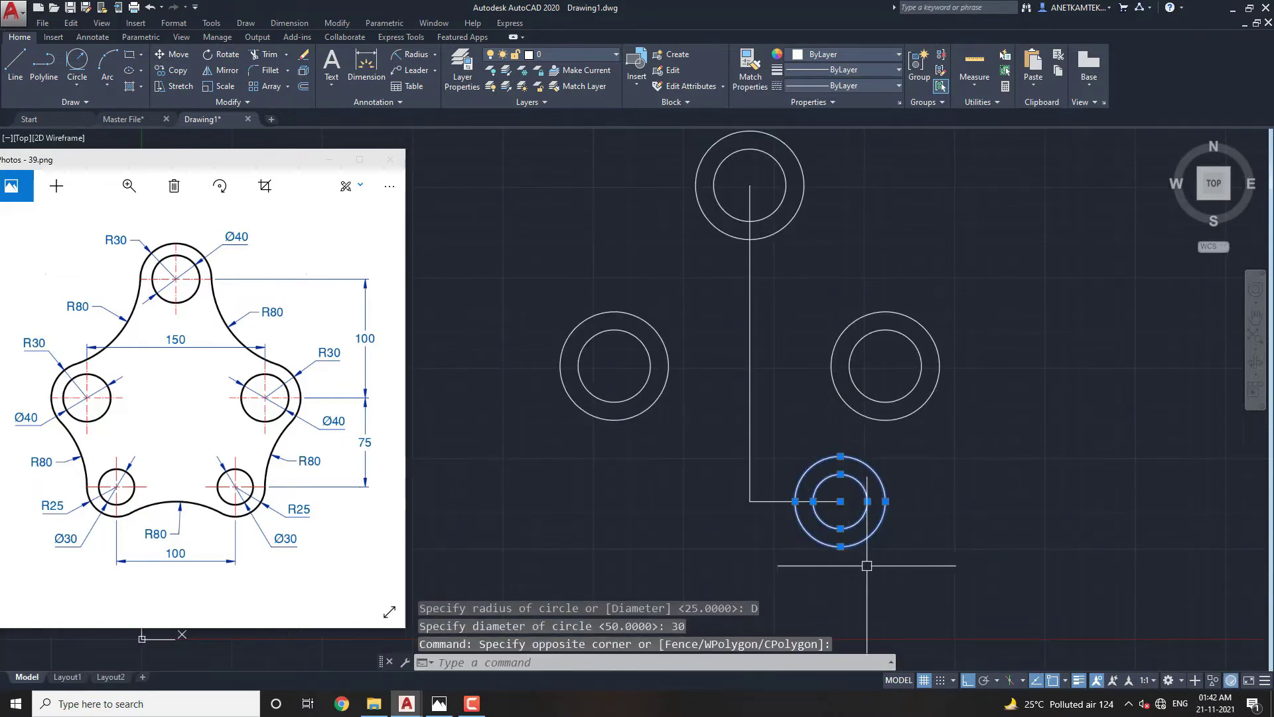
pyautogui.moveTo(895, 557); pyautogui.dragTo(905, 538, button='middle')
pyautogui.write('co')
pyautogui.press('Return')
pyautogui.click(849, 481)
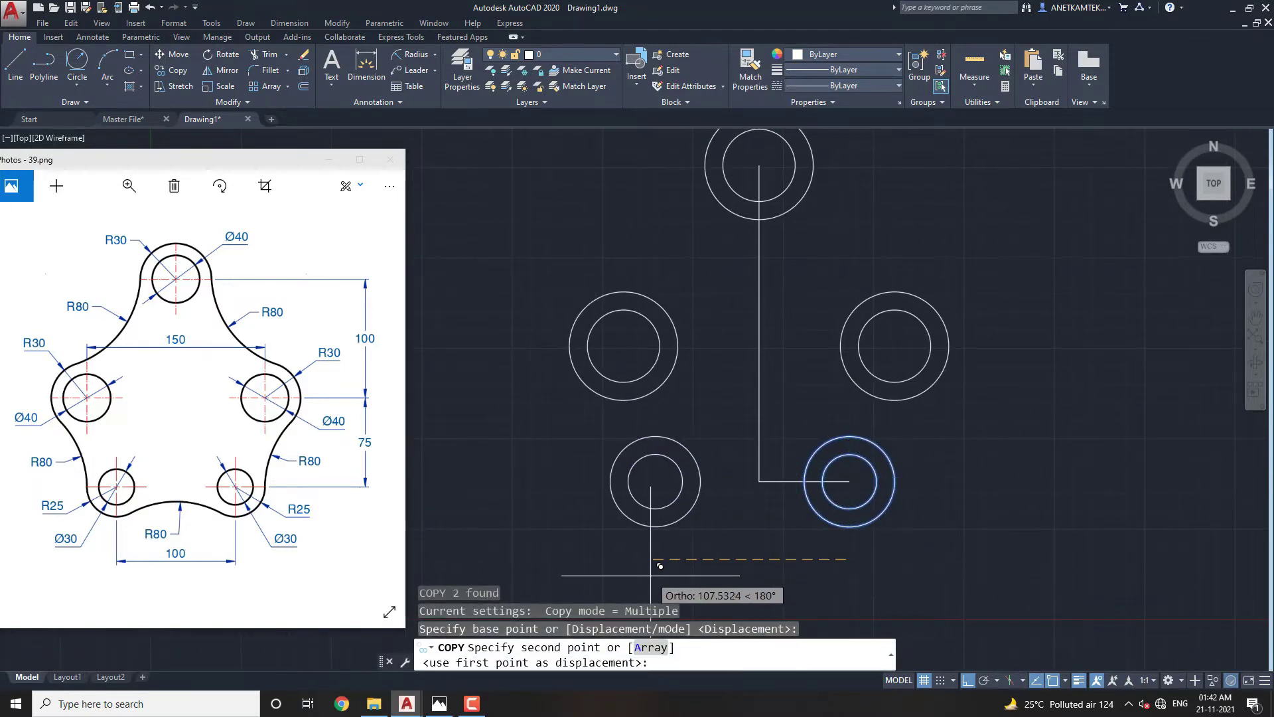
pyautogui.write('100')
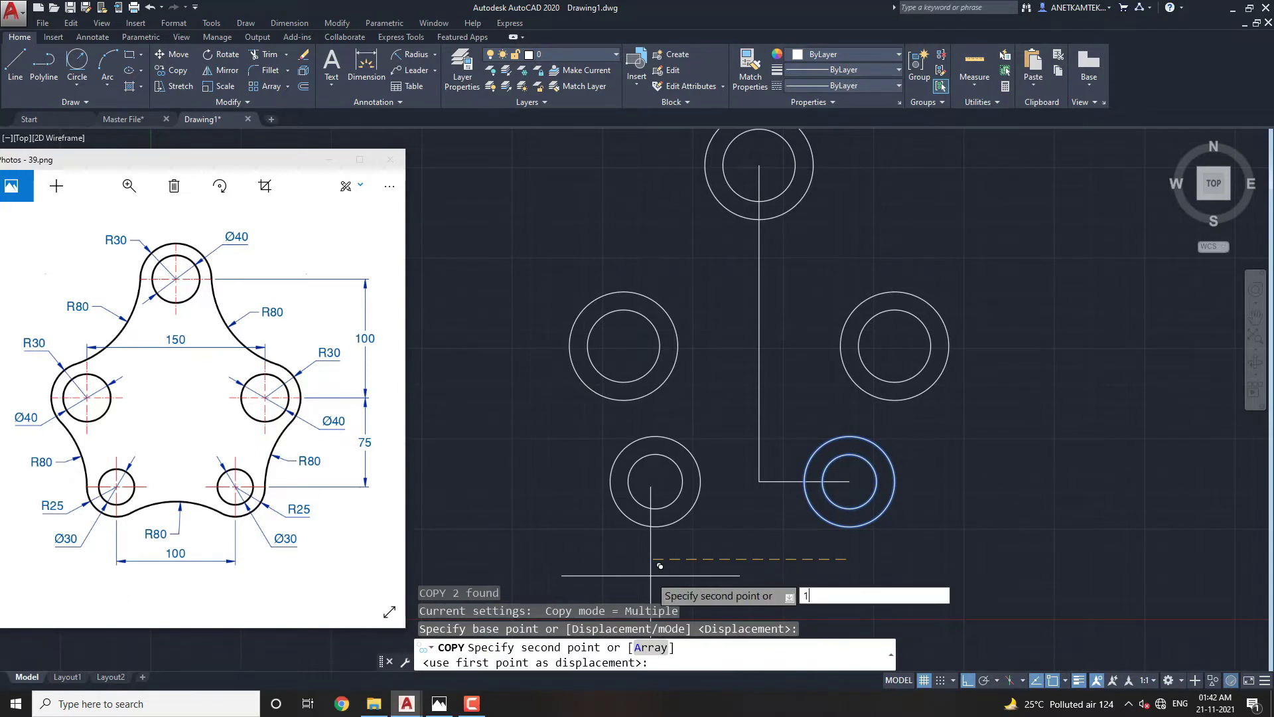
pyautogui.press('Return')
pyautogui.press('Escape')
# Erase the two construction guide lines.
pyautogui.moveTo(637, 472); pyautogui.dragTo(629, 502, button='middle')
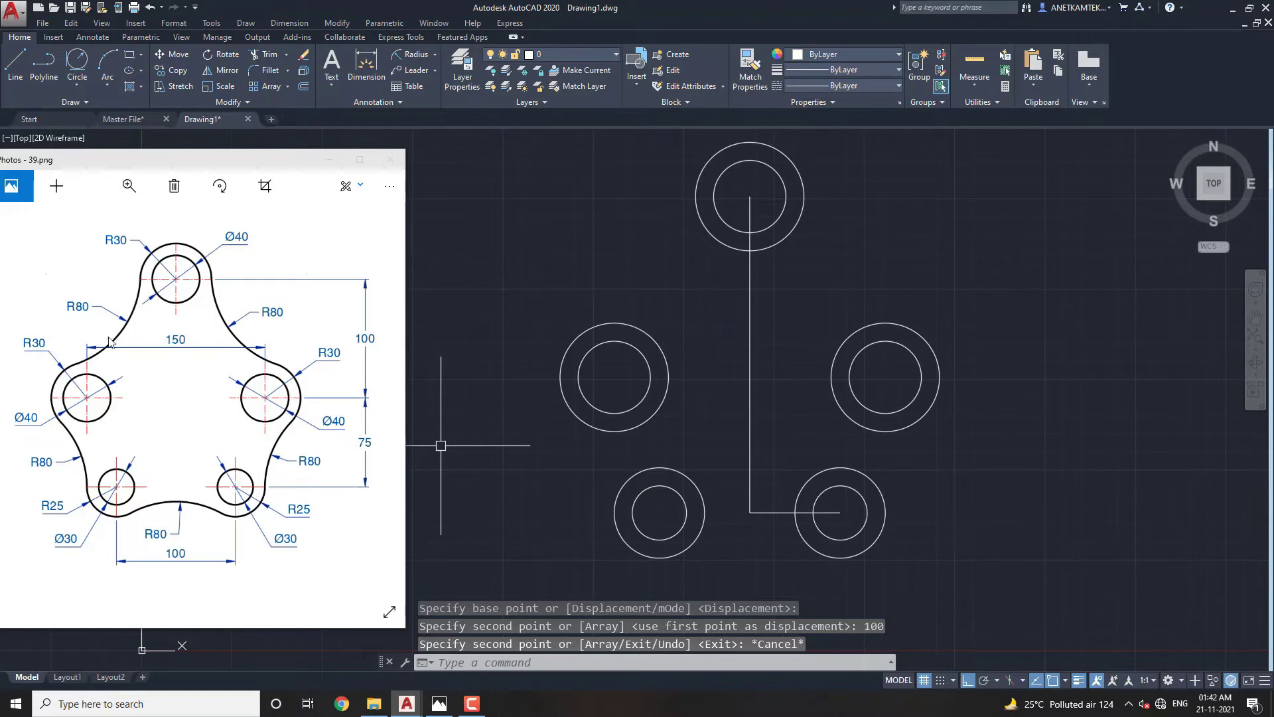
pyautogui.click(779, 463)
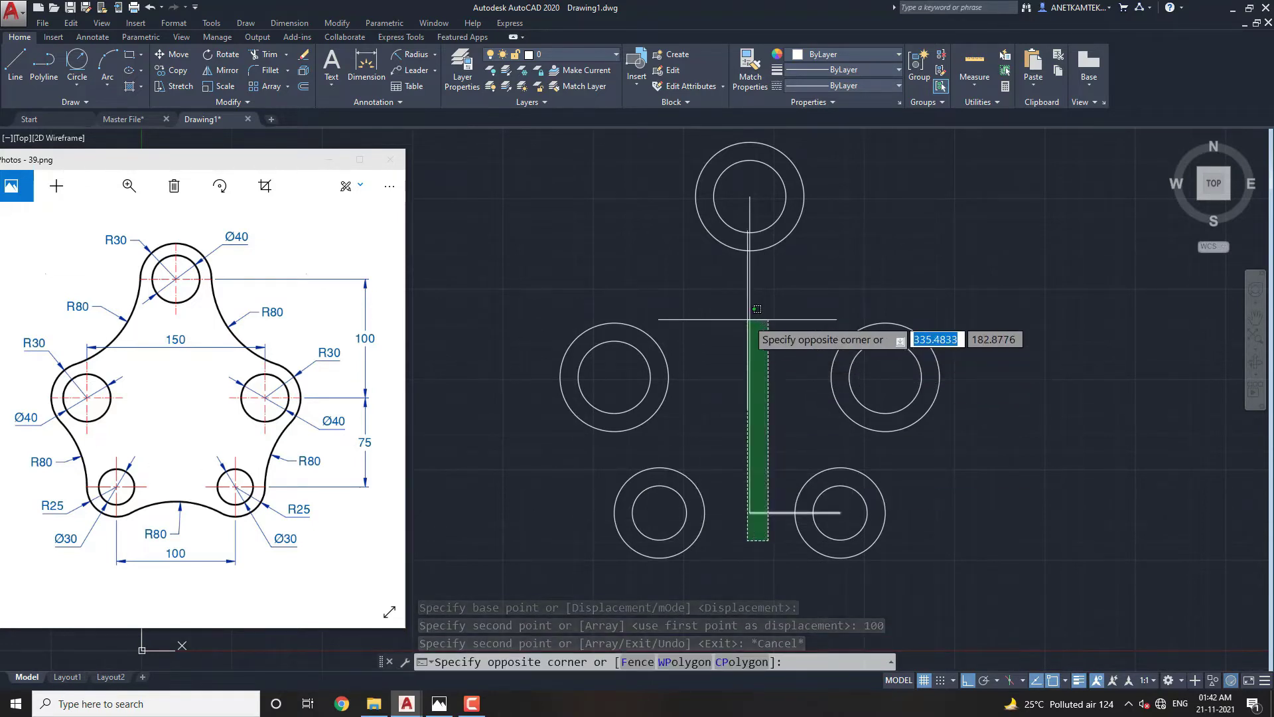
pyautogui.click(745, 341)
pyautogui.write('R')
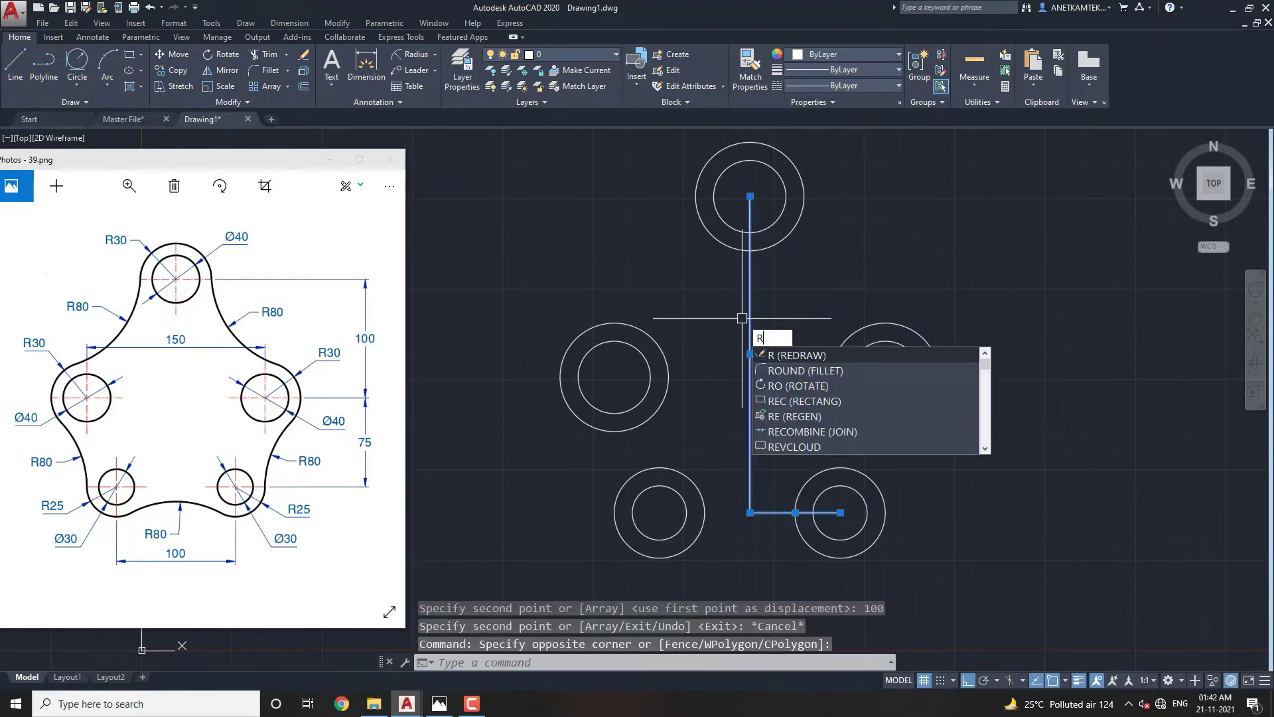
pyautogui.press('BackSpace')
pyautogui.write('e')
pyautogui.press('Return')
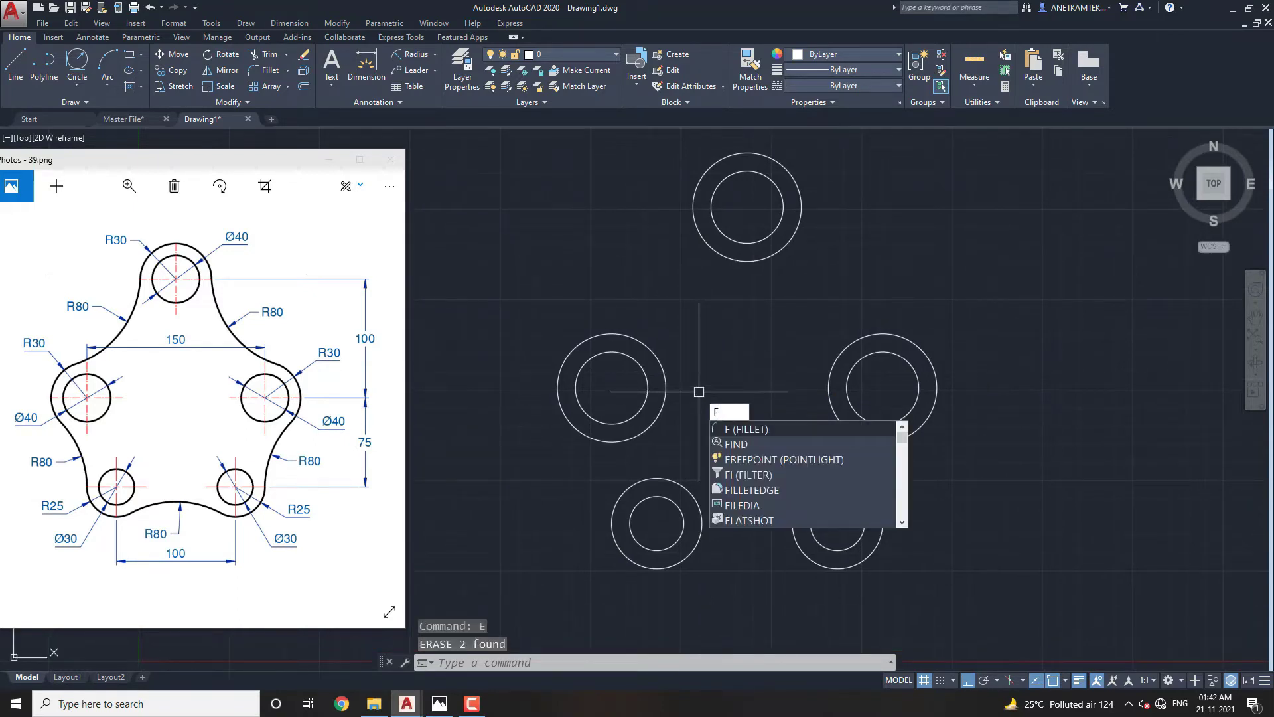
# Set the fillet radius to 80 and join the left, top and right outer circles.
pyautogui.press('Return')
pyautogui.write('R')
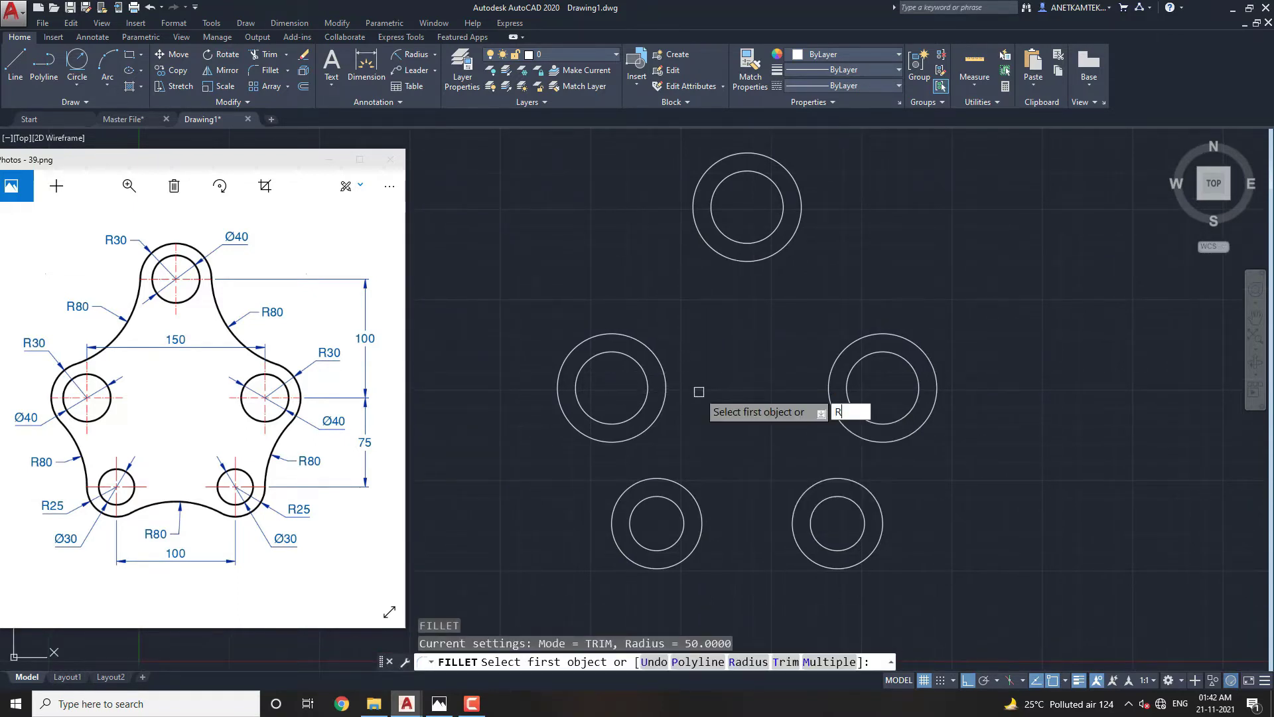
pyautogui.press('Return')
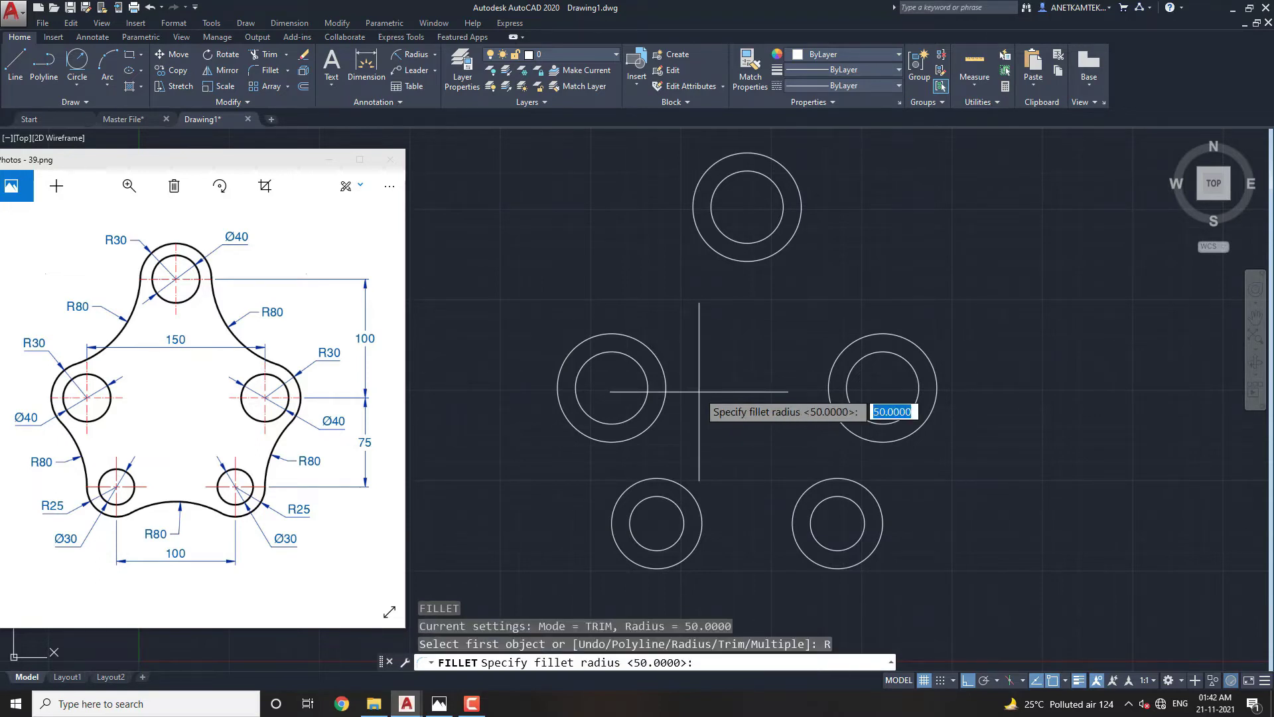
pyautogui.write('80')
pyautogui.press('Return')
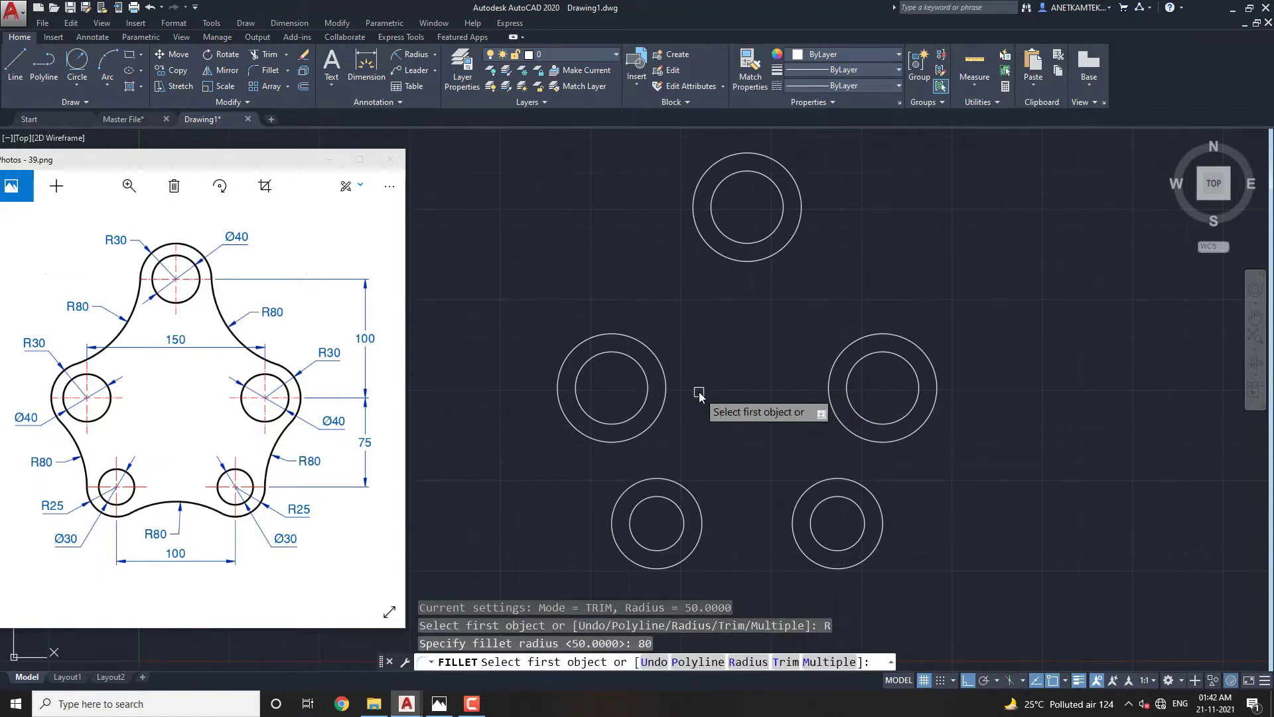
pyautogui.click(594, 329)
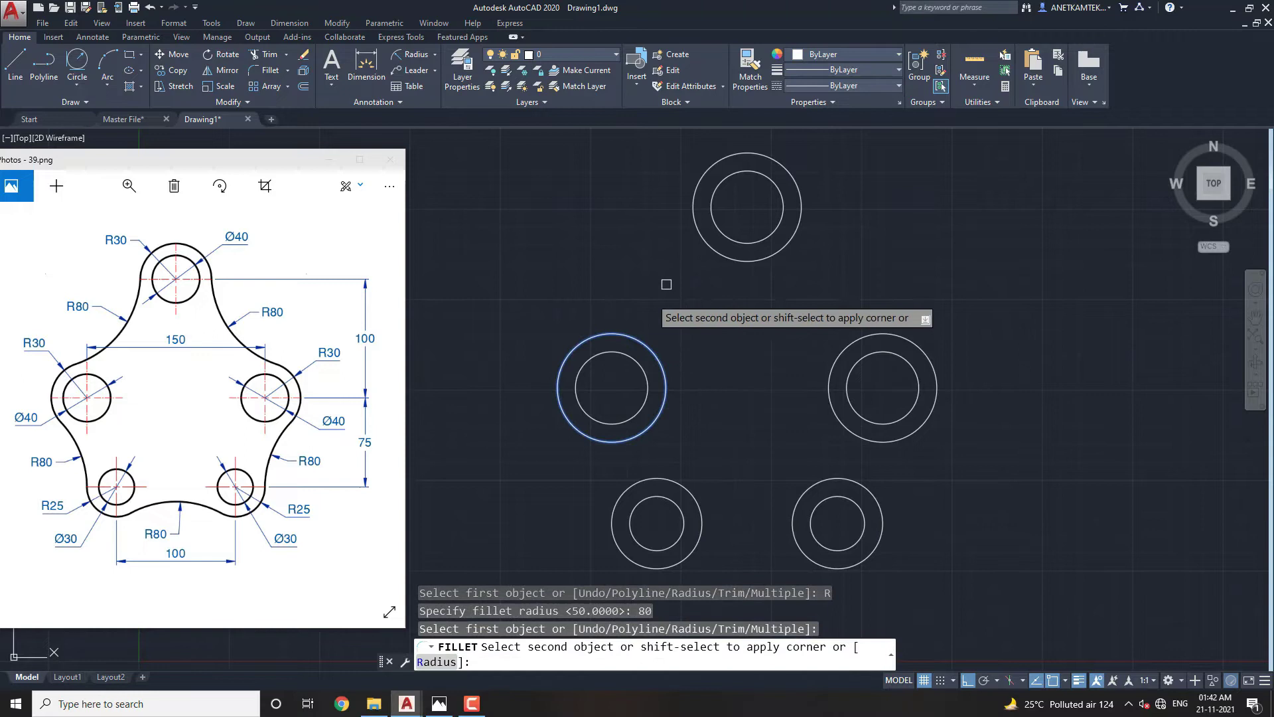
pyautogui.click(694, 206)
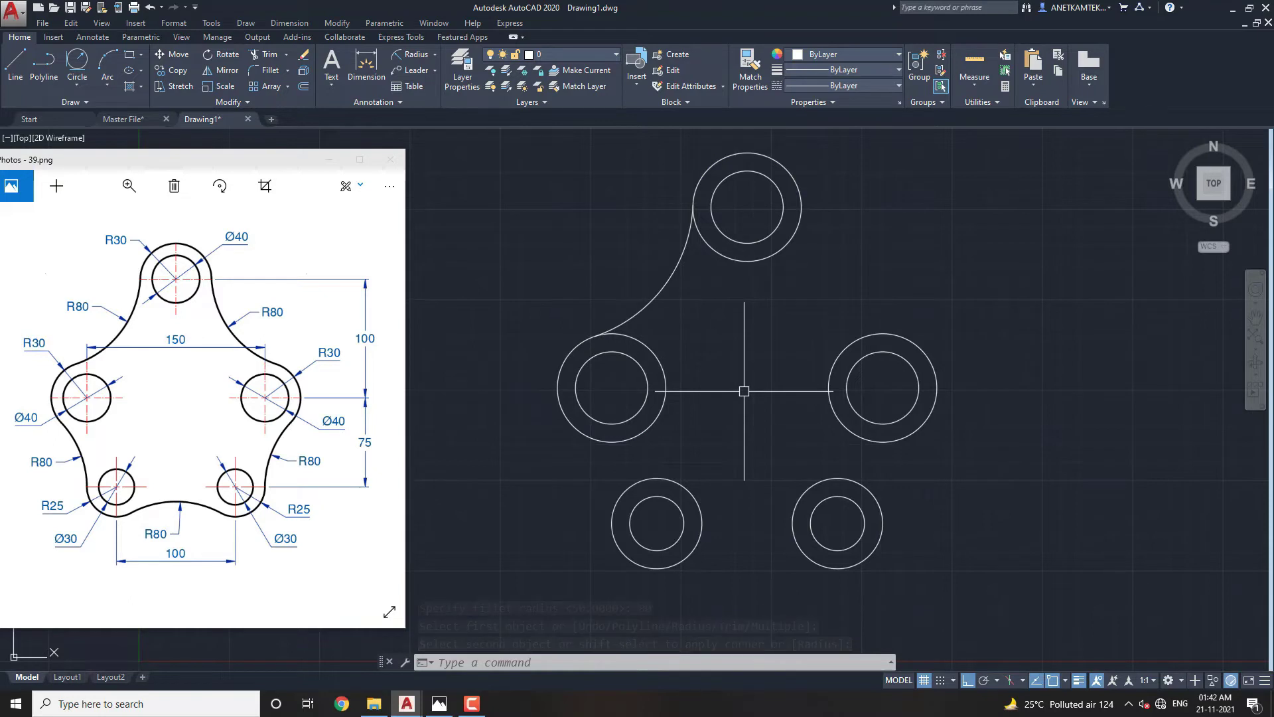
pyautogui.press('Return')
pyautogui.click(801, 204)
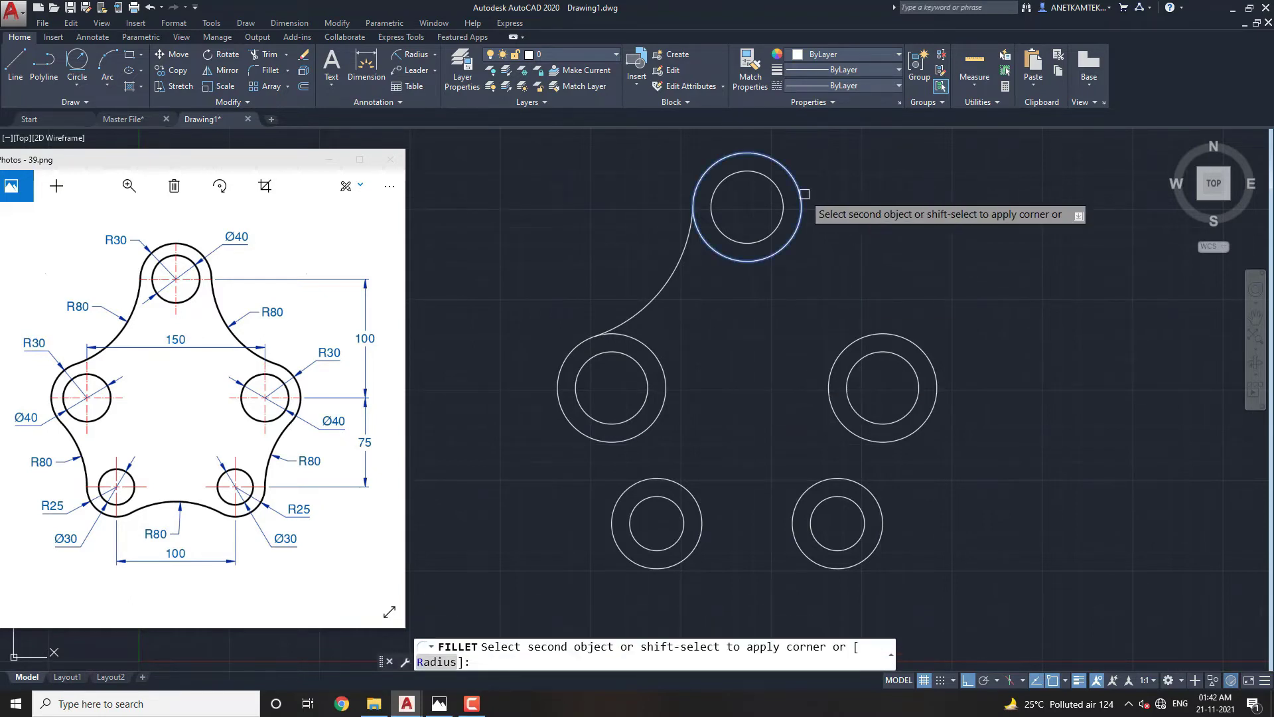
pyautogui.click(894, 332)
pyautogui.moveTo(966, 438); pyautogui.dragTo(964, 395, button='middle')
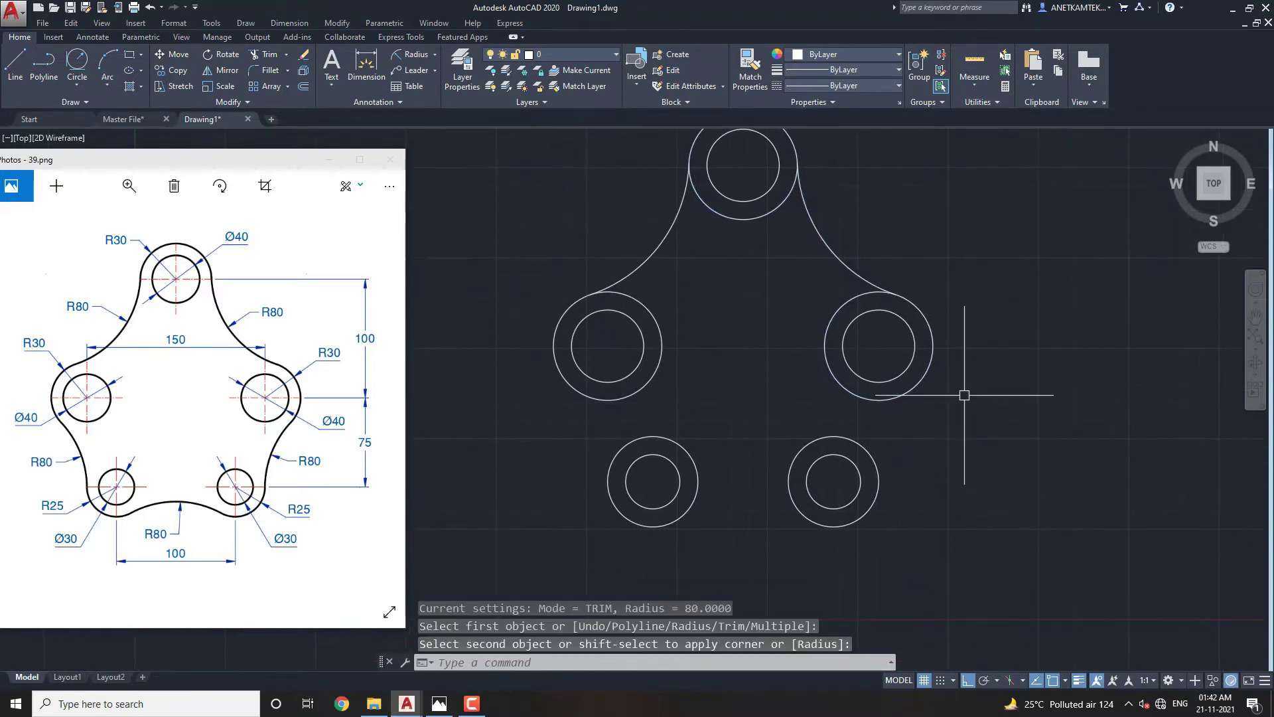
# Fillet right to bottom-right, bottom-right to bottom-left, and bottom-left to left circles at R80.
pyautogui.press('Return')
pyautogui.click(917, 394)
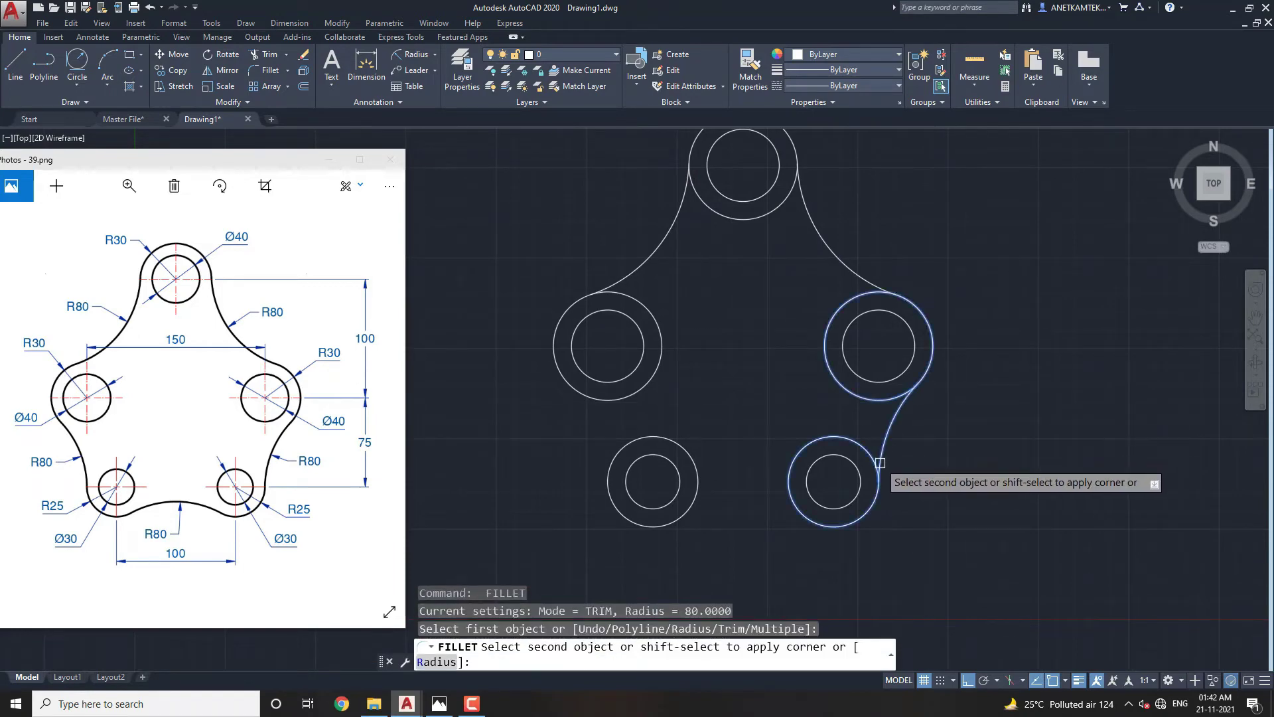
pyautogui.click(879, 472)
pyautogui.moveTo(883, 519); pyautogui.dragTo(896, 506, button='middle')
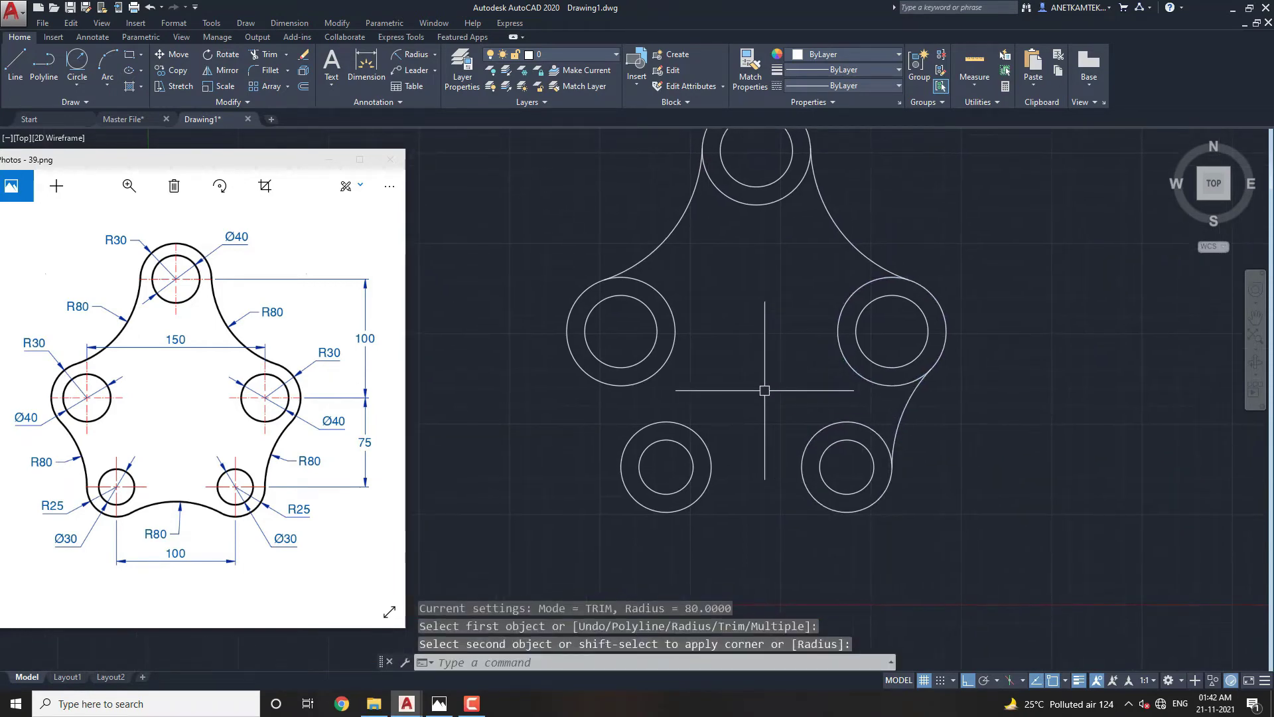
pyautogui.press('Return')
pyautogui.click(696, 501)
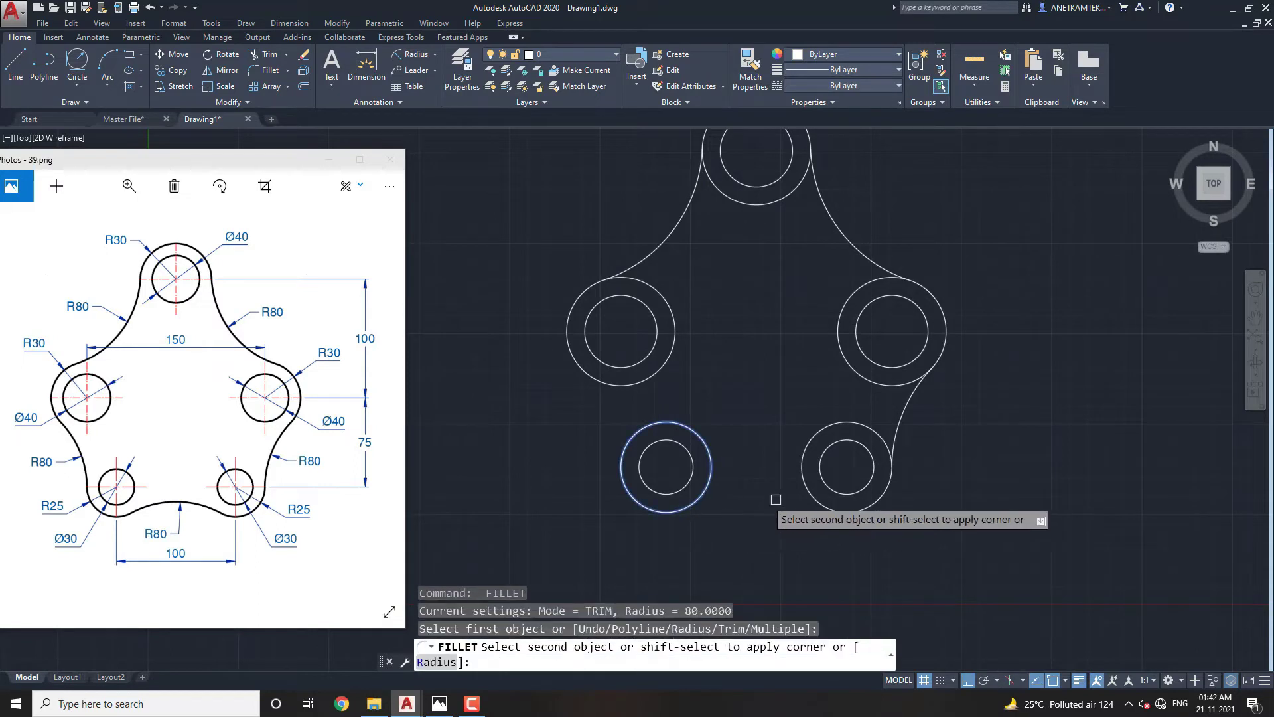
pyautogui.click(818, 503)
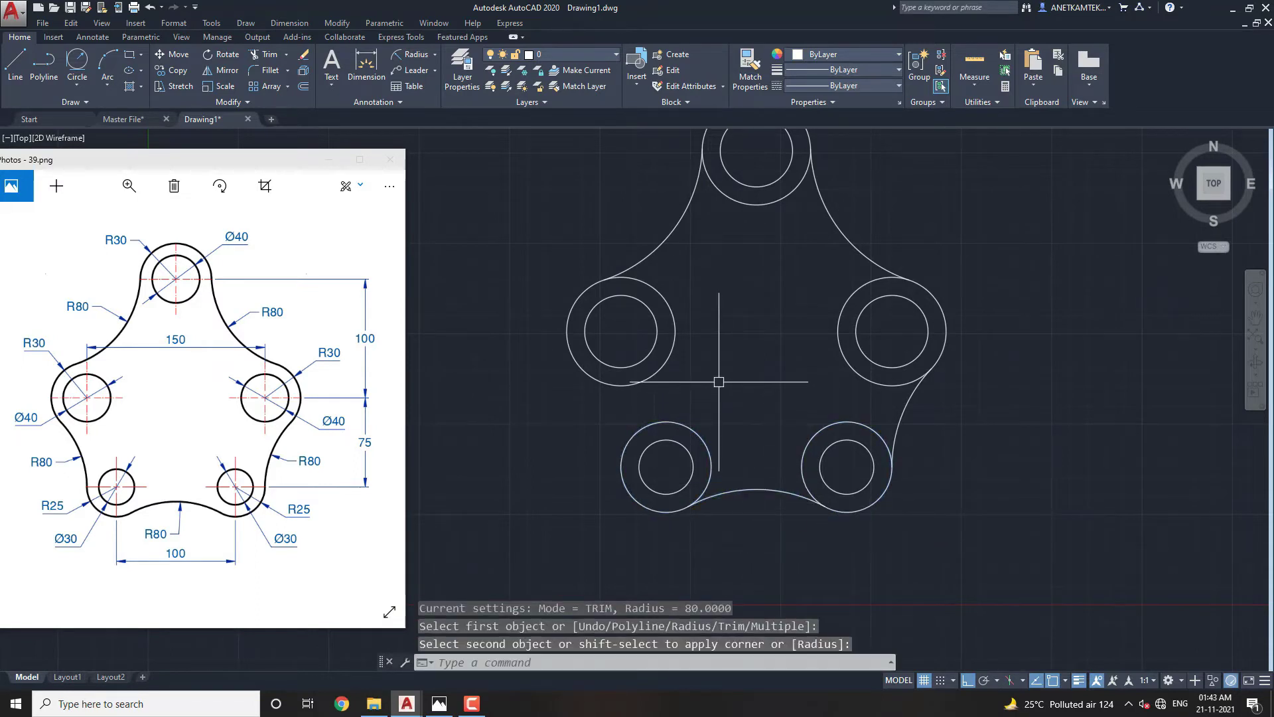
pyautogui.press('Return')
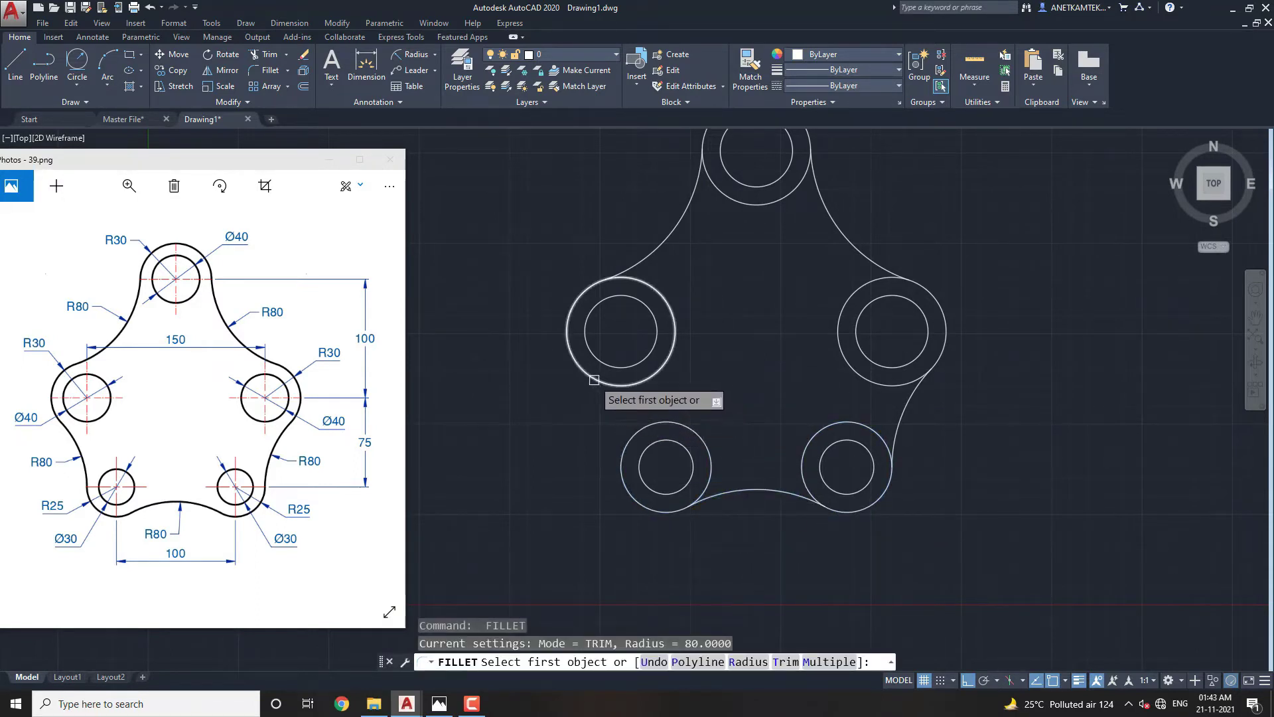
pyautogui.click(594, 380)
pyautogui.click(628, 445)
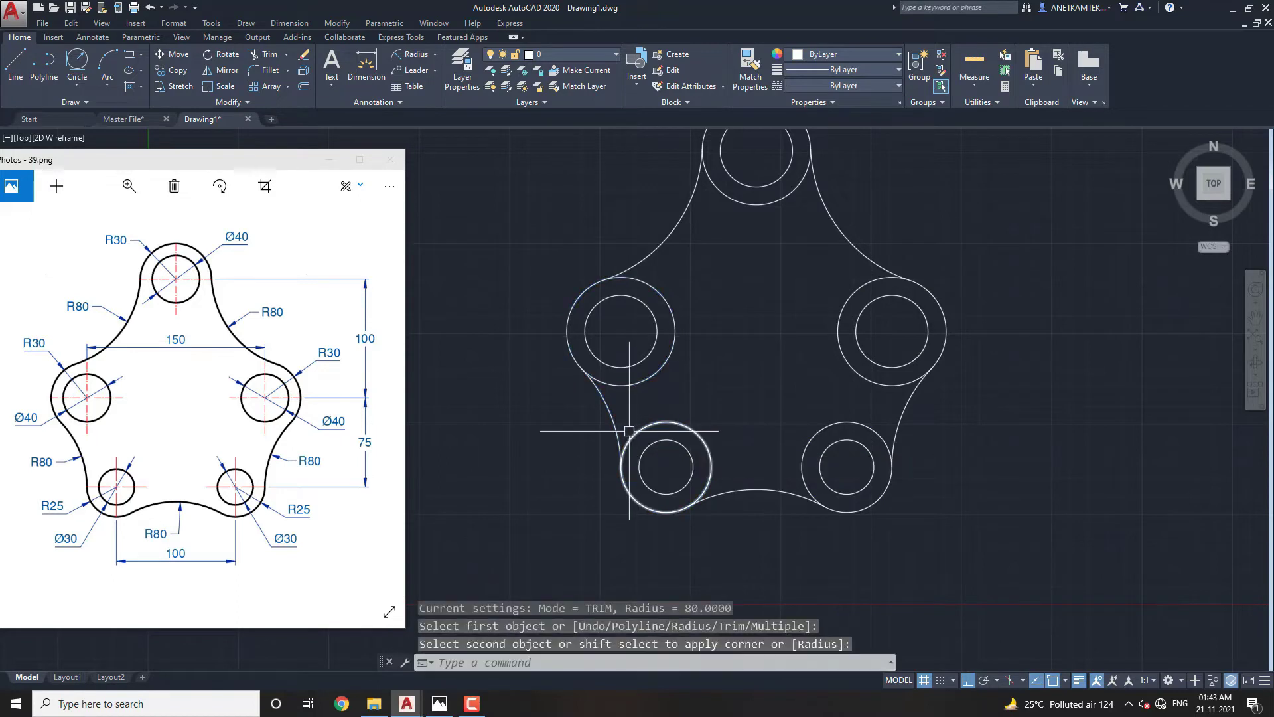
pyautogui.scroll(-2, 660, 398)
pyautogui.scroll(2, 669, 370)
pyautogui.moveTo(669, 369); pyautogui.dragTo(695, 378, button='middle')
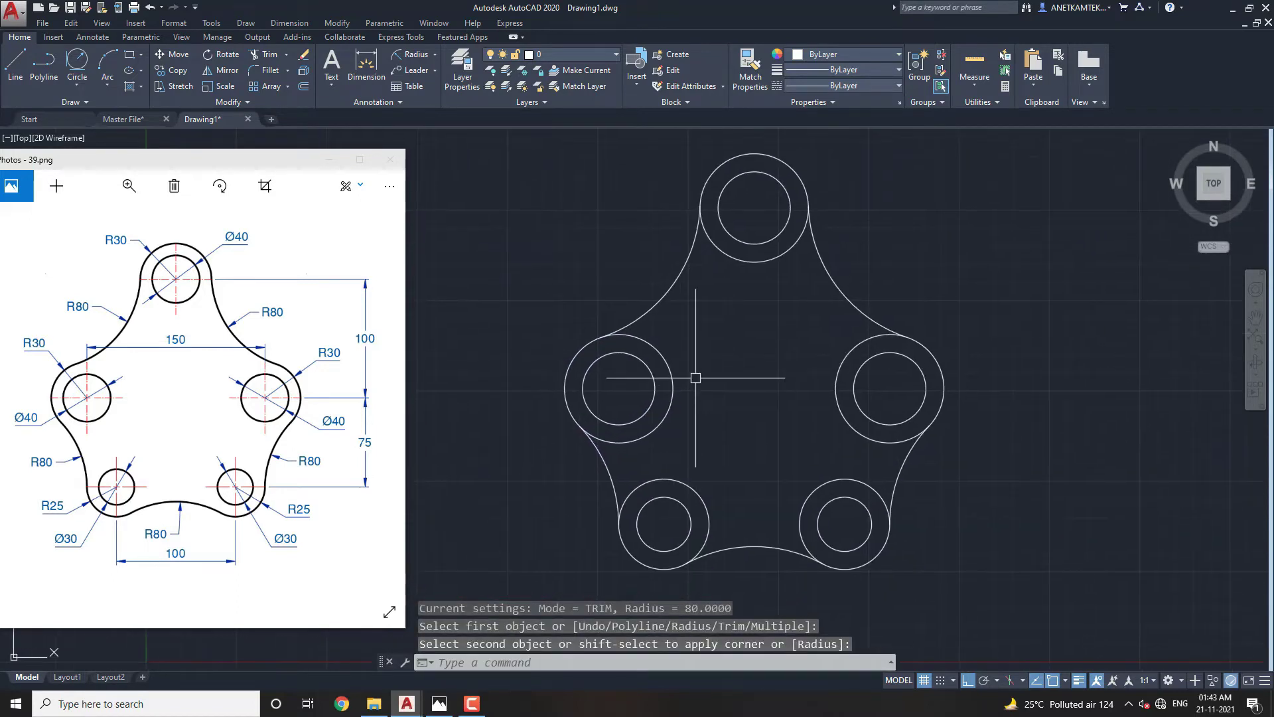
# Trim the inner arcs of the bottom lobe circles inside the outline.
pyautogui.write('TR')
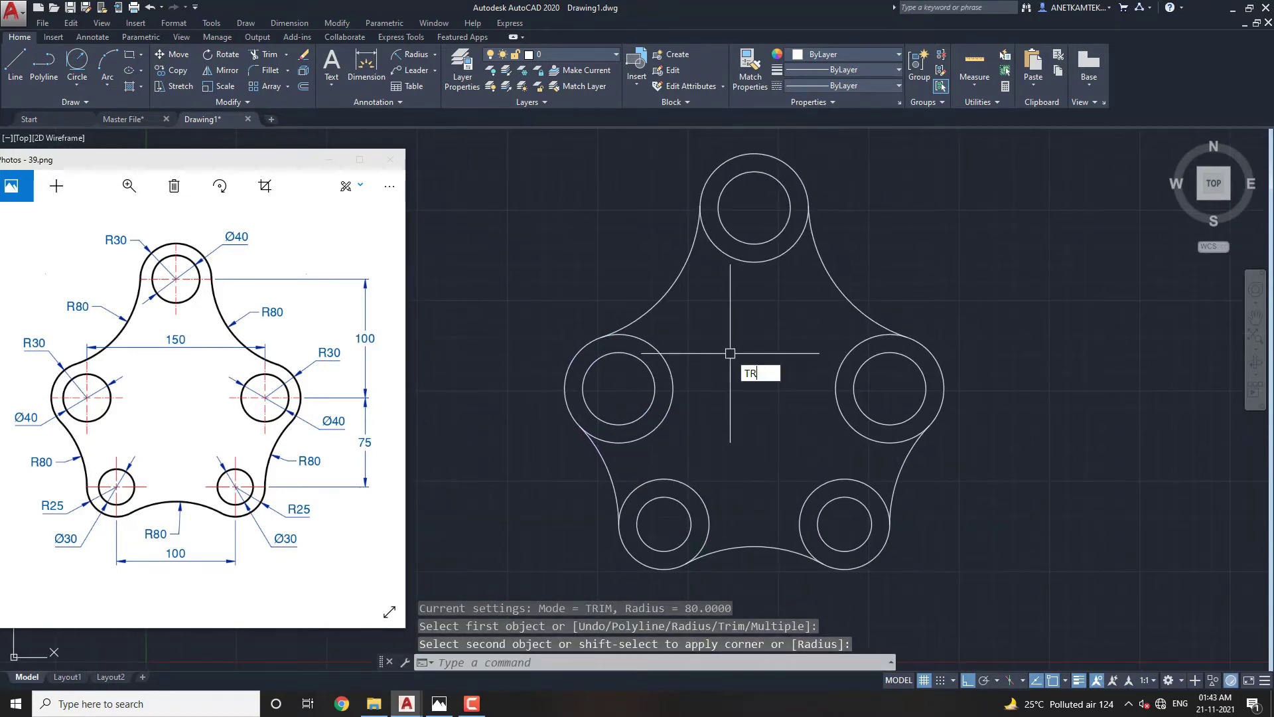
pyautogui.press('Return')
pyautogui.press('Return')
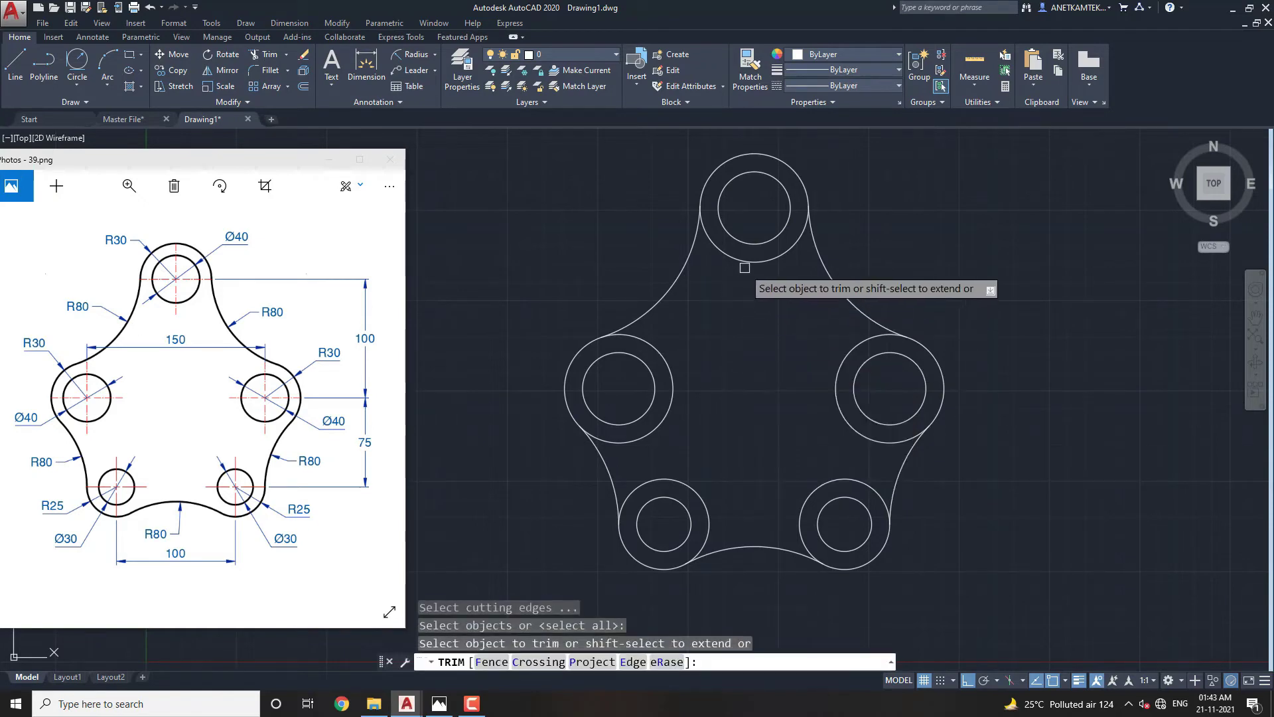
pyautogui.click(687, 486)
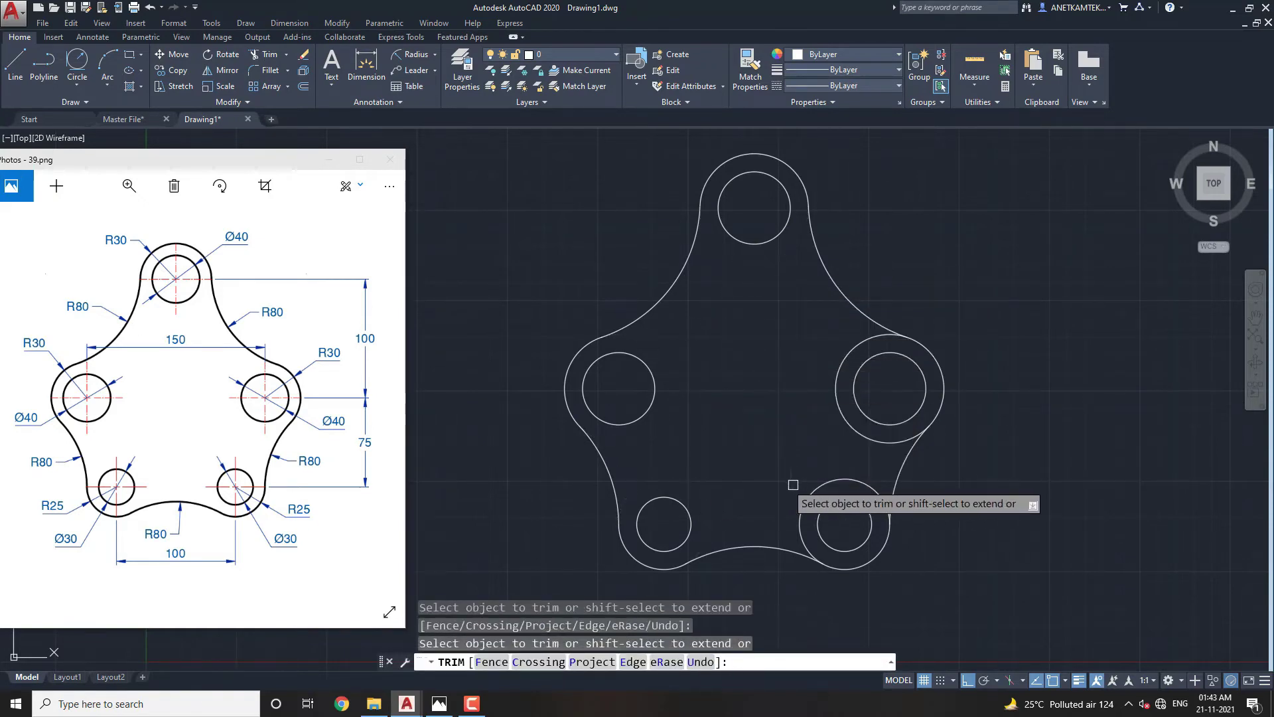
pyautogui.click(815, 491)
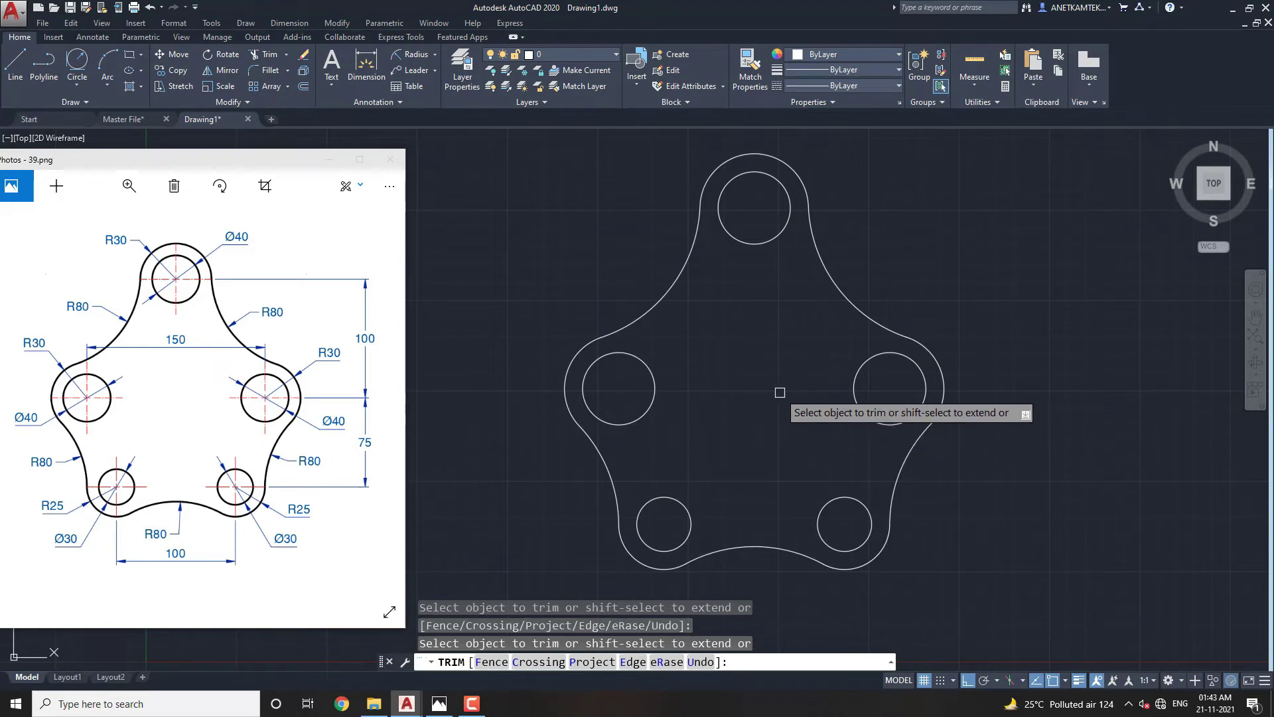
pyautogui.moveTo(776, 389); pyautogui.dragTo(782, 399, button='middle')
pyautogui.press('Escape')
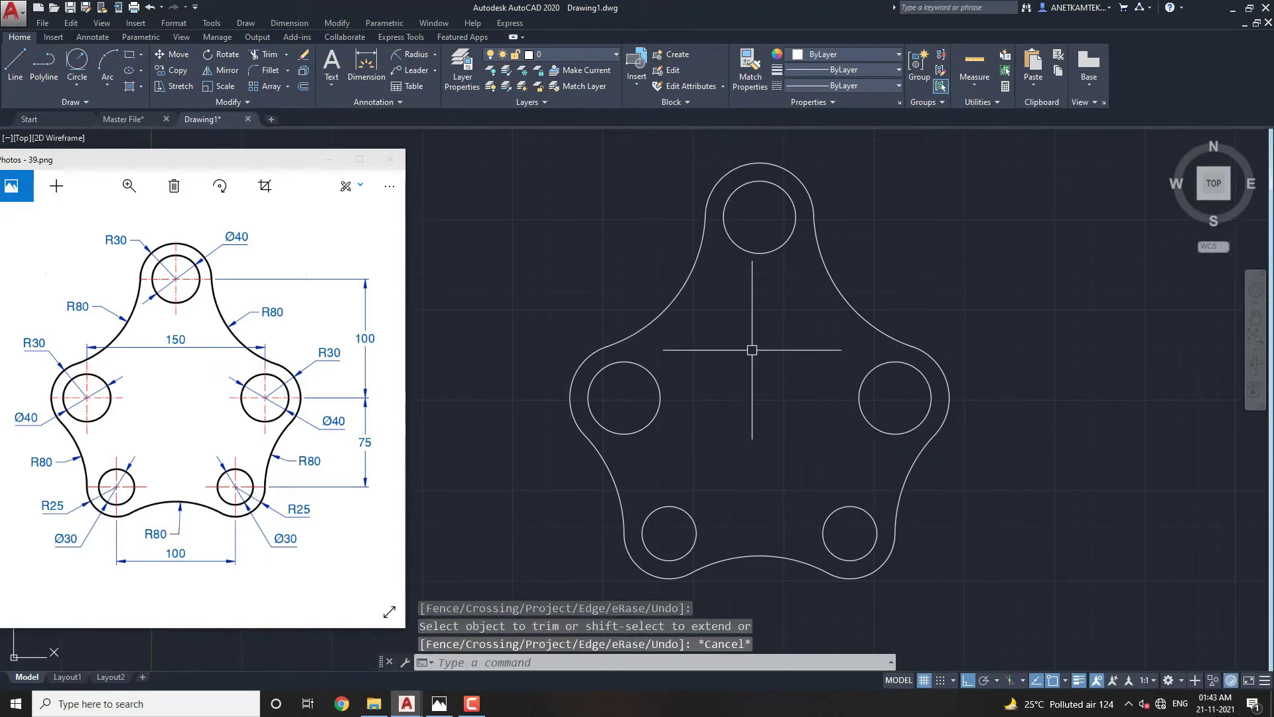
pyautogui.scroll(-1, 752, 350)
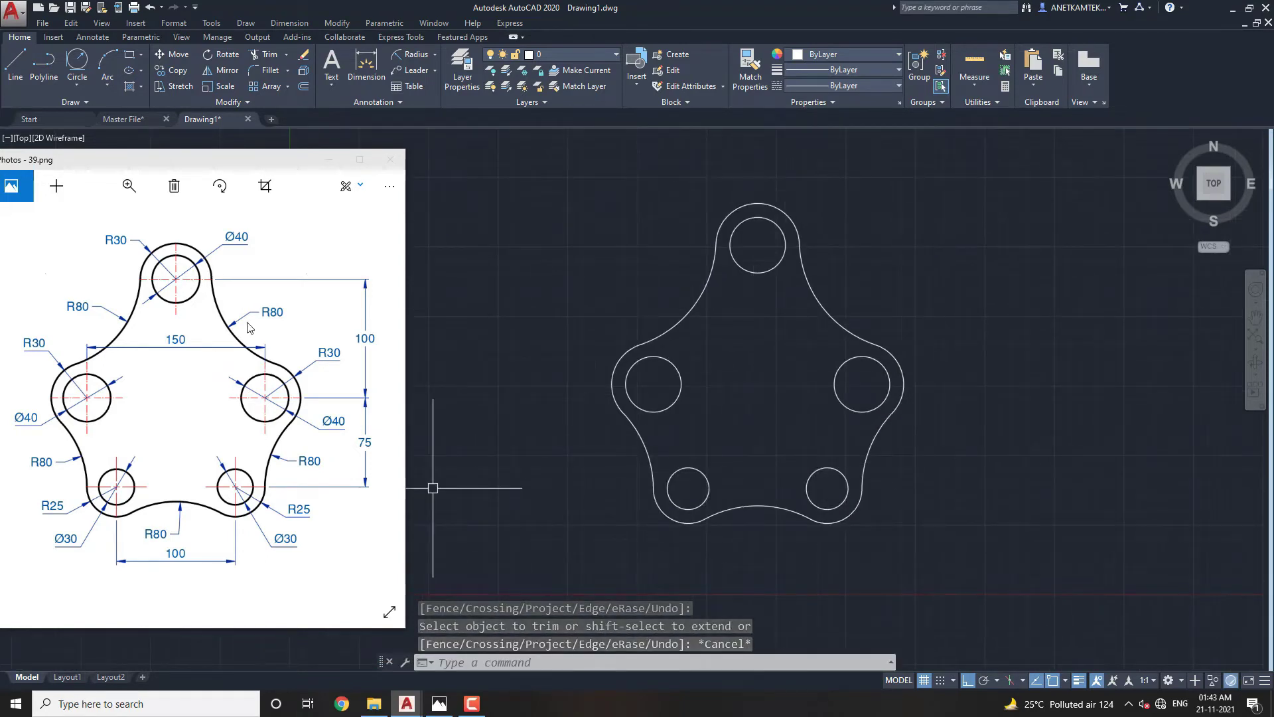
pyautogui.click(955, 565)
# Set the lineweight of the whole plate profile and holes to 0.30 mm.
pyautogui.click(558, 235)
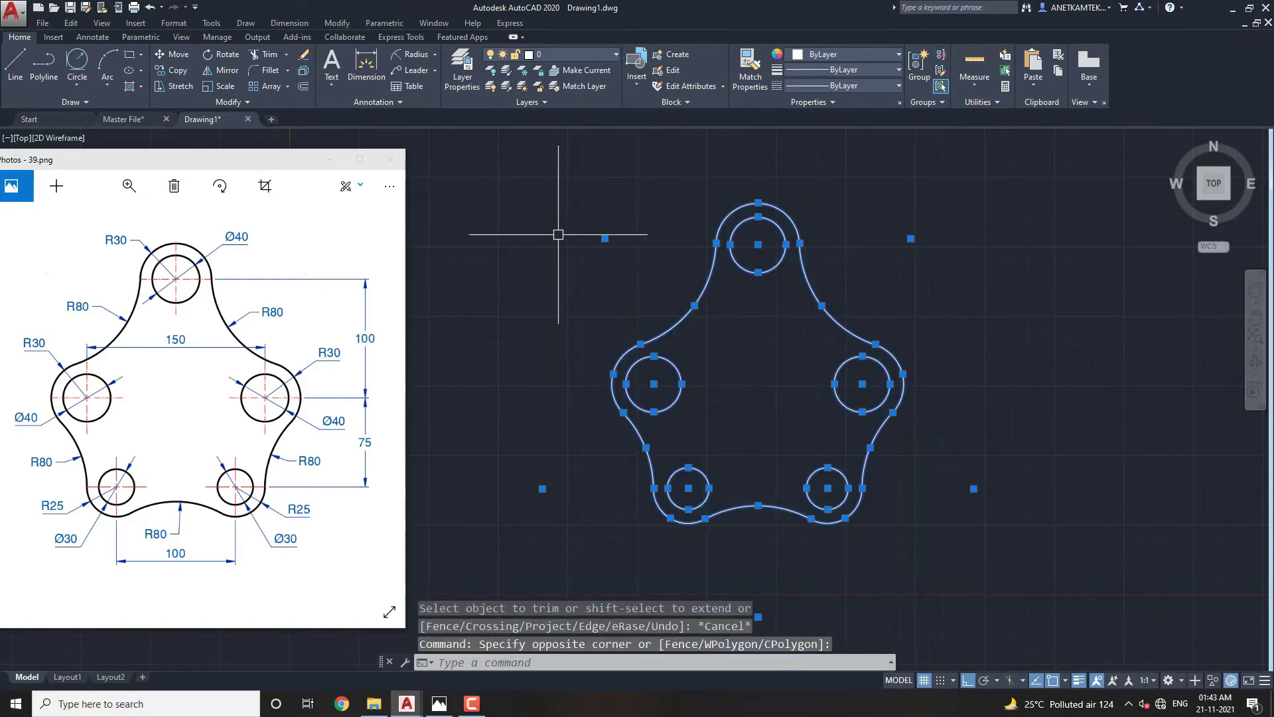
pyautogui.click(868, 73)
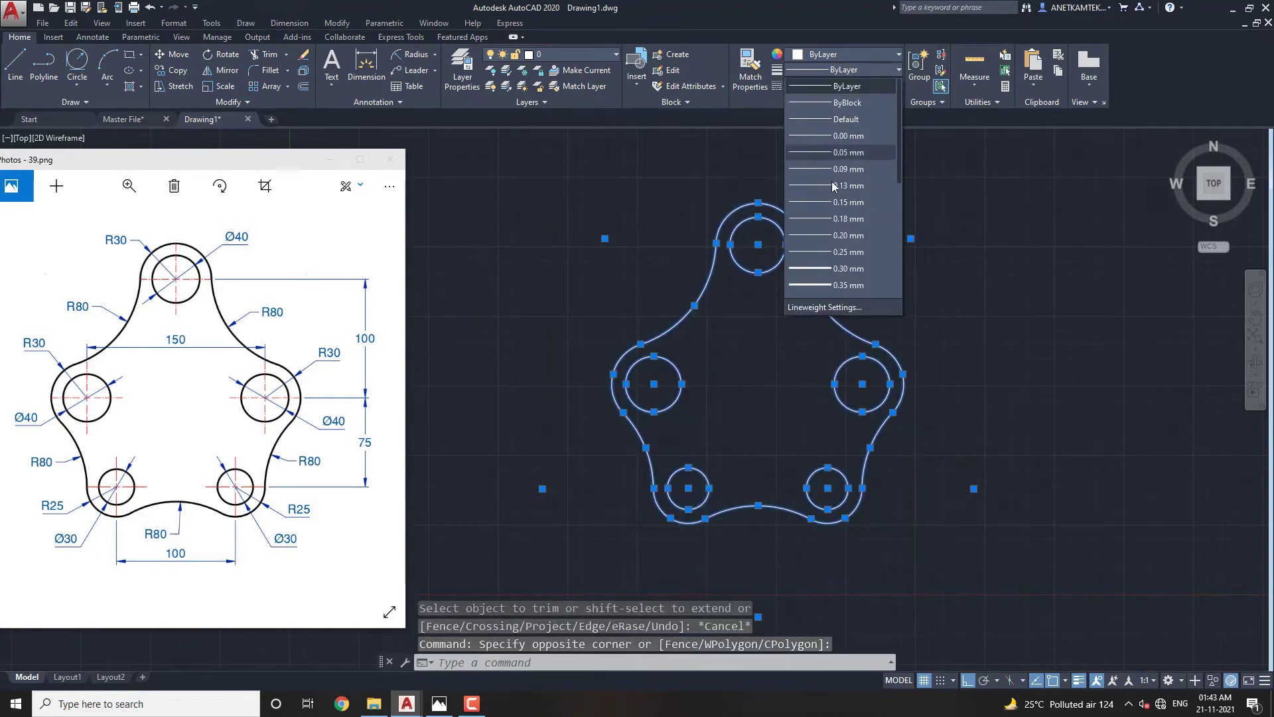
pyautogui.click(835, 265)
pyautogui.press('Escape')
pyautogui.moveTo(778, 354); pyautogui.dragTo(745, 352, button='middle')
pyautogui.write('CM')
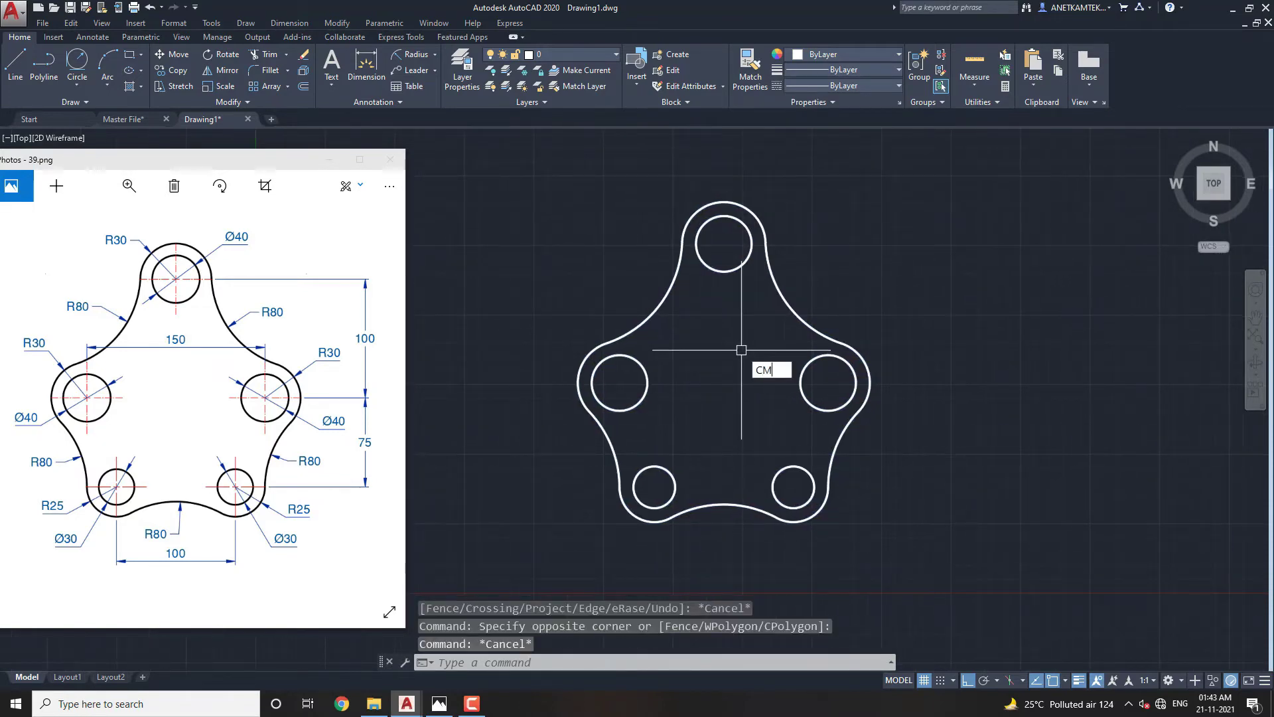
pyautogui.press('Return')
# Place center marks on the top, right, bottom-right, bottom-left and left holes.
pyautogui.click(724, 216)
pyautogui.click(856, 383)
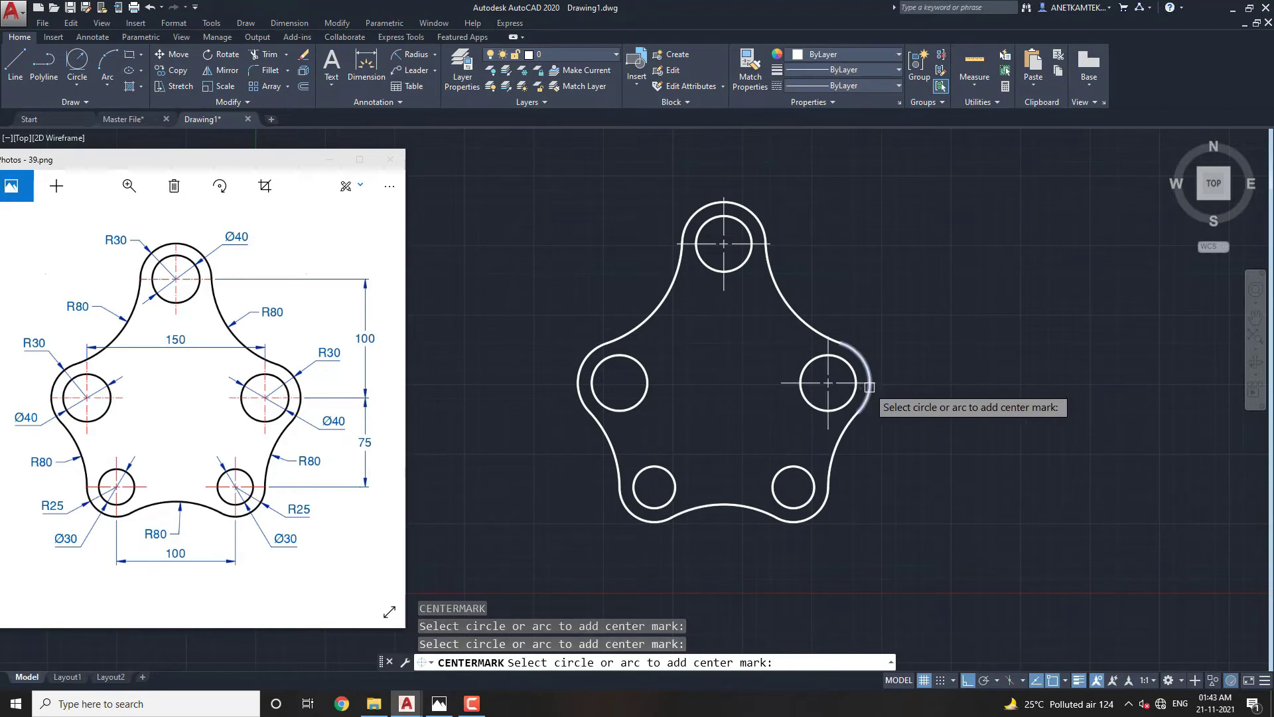
pyautogui.click(799, 521)
pyautogui.click(642, 522)
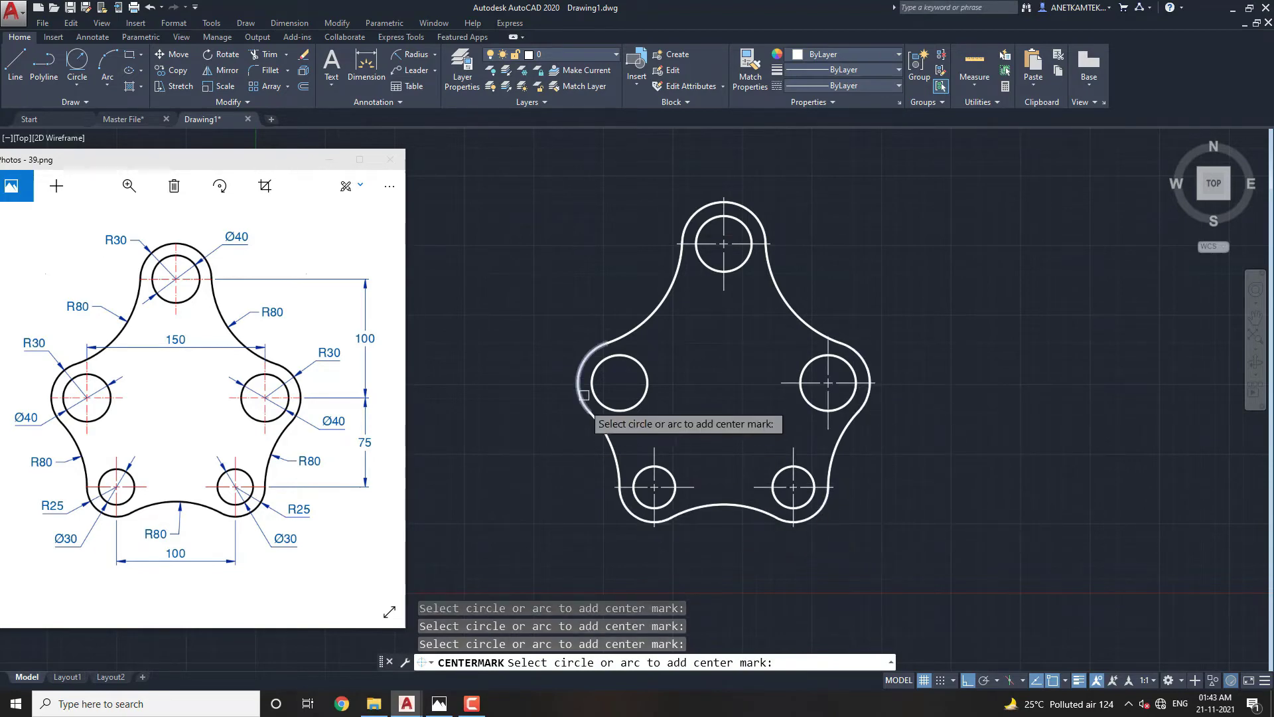
pyautogui.click(582, 362)
pyautogui.moveTo(755, 382); pyautogui.dragTo(748, 405, button='middle')
pyautogui.press('Escape')
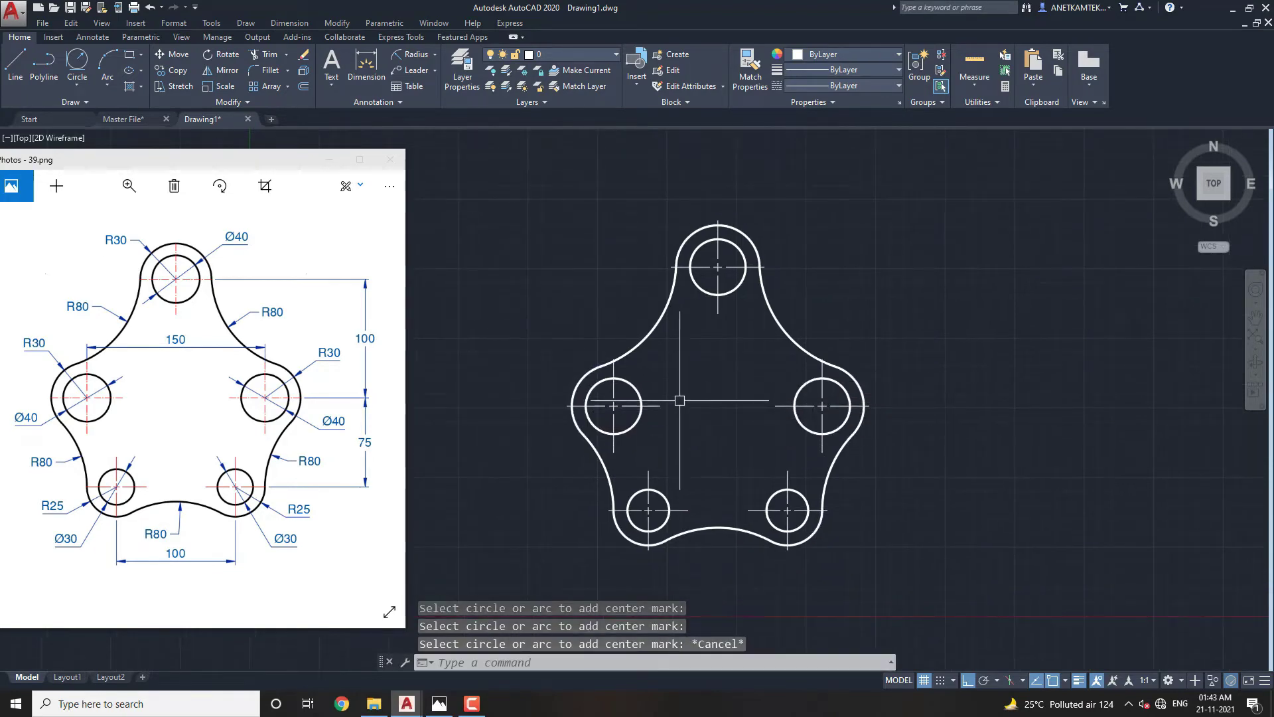
# Change the colour of all five center marks to red.
pyautogui.scroll(2, 679, 401)
pyautogui.click(637, 398)
pyautogui.click(767, 223)
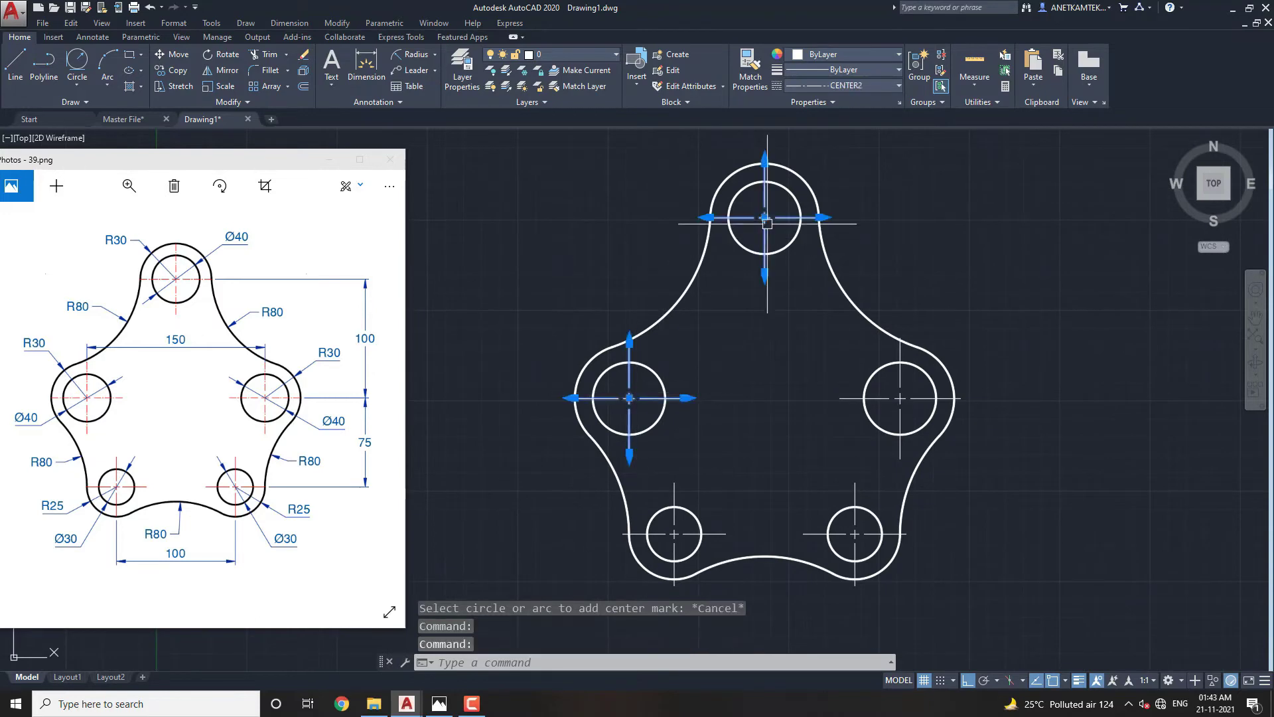
pyautogui.click(837, 495)
pyautogui.click(653, 513)
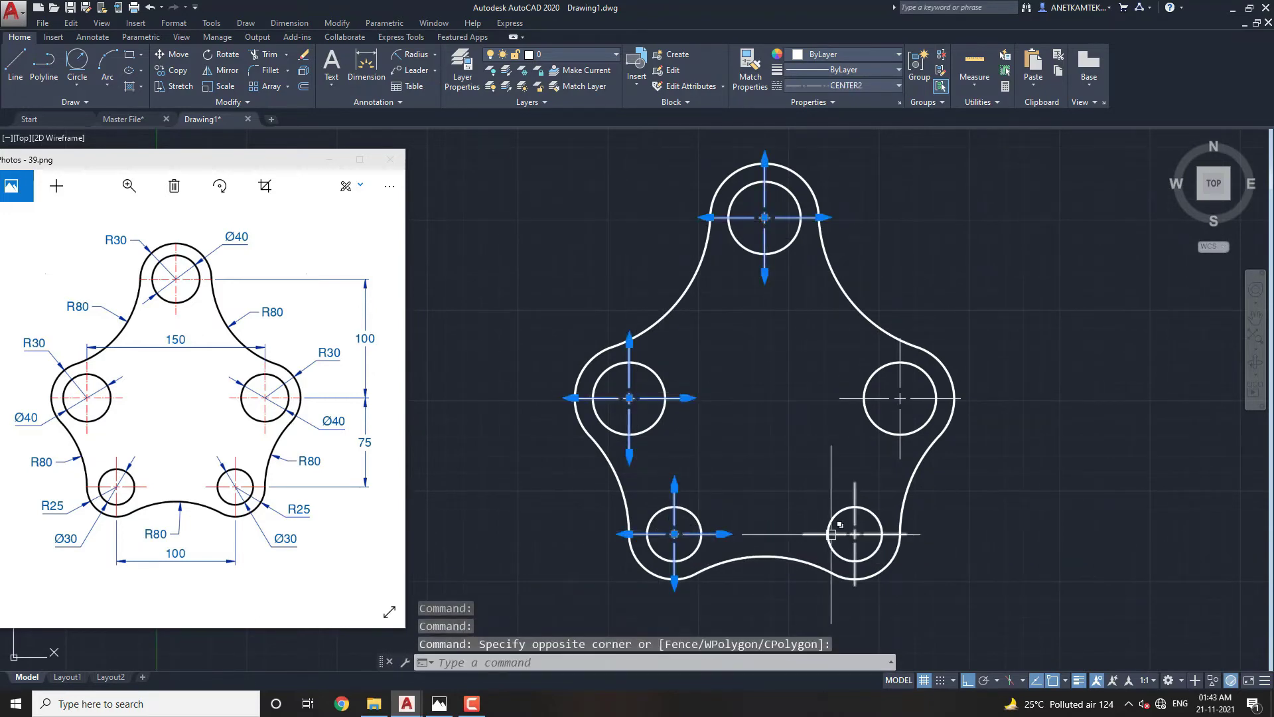
pyautogui.click(862, 499)
pyautogui.click(906, 399)
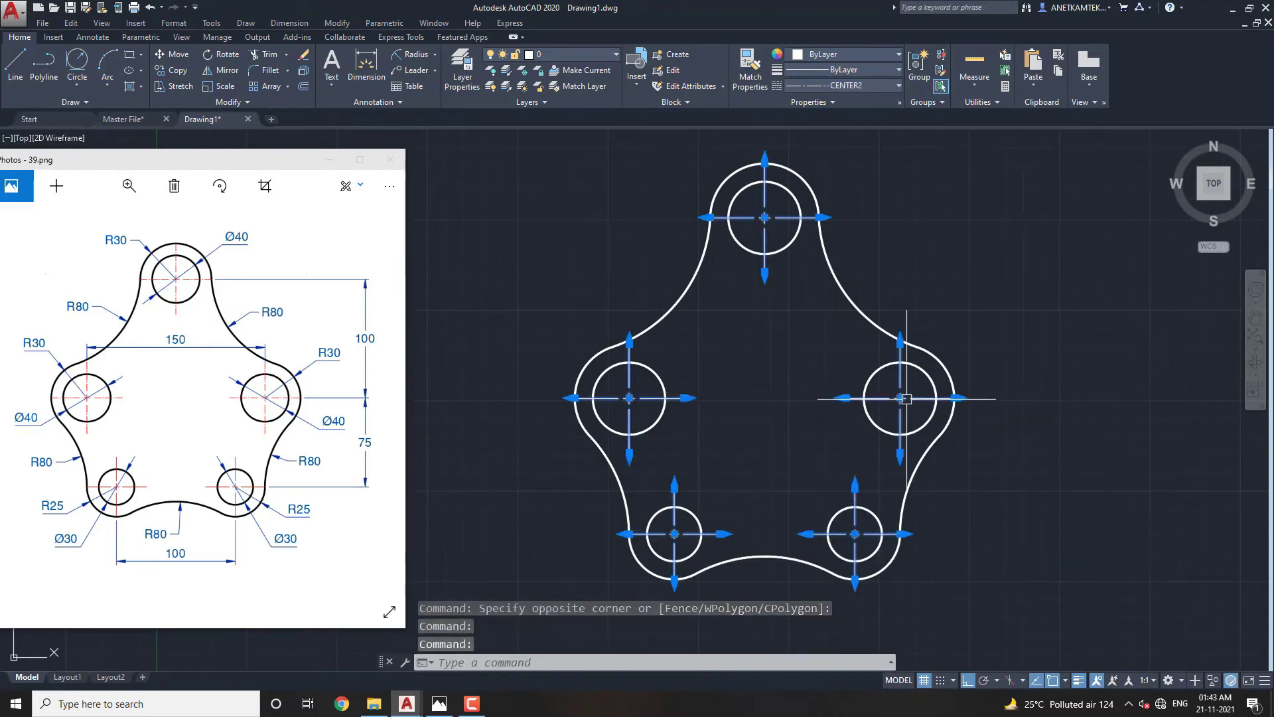
pyautogui.click(842, 62)
pyautogui.click(829, 99)
pyautogui.press('Escape')
pyautogui.scroll(-1, 720, 387)
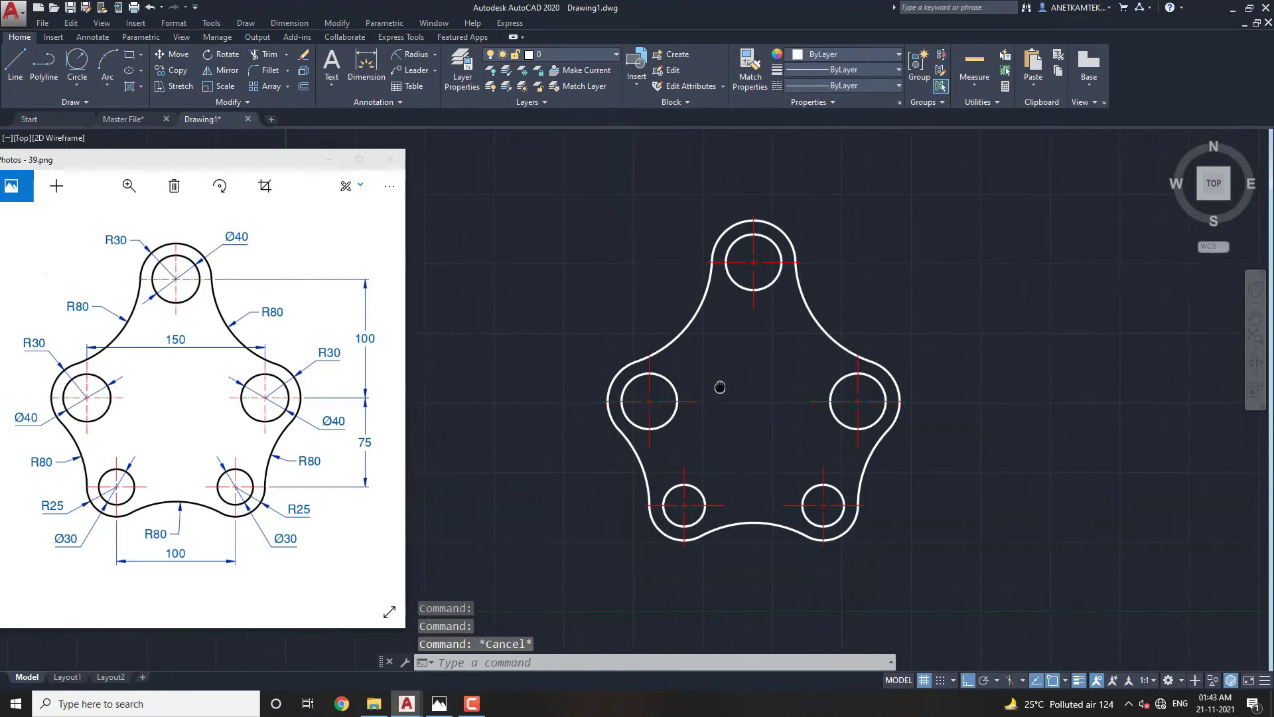
pyautogui.moveTo(720, 387); pyautogui.dragTo(721, 397, button='middle')
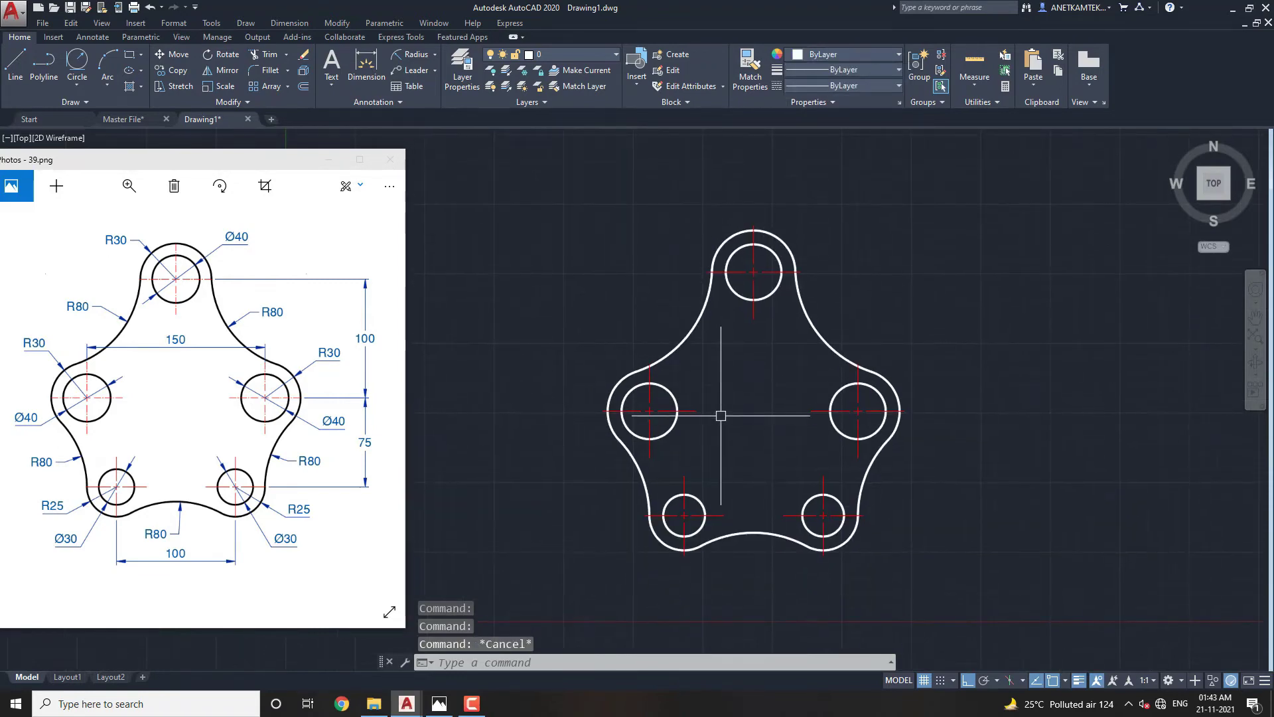
# Add vertical linear dimensions of 100 and 75 between the right-side hole centres.
pyautogui.click(435, 56)
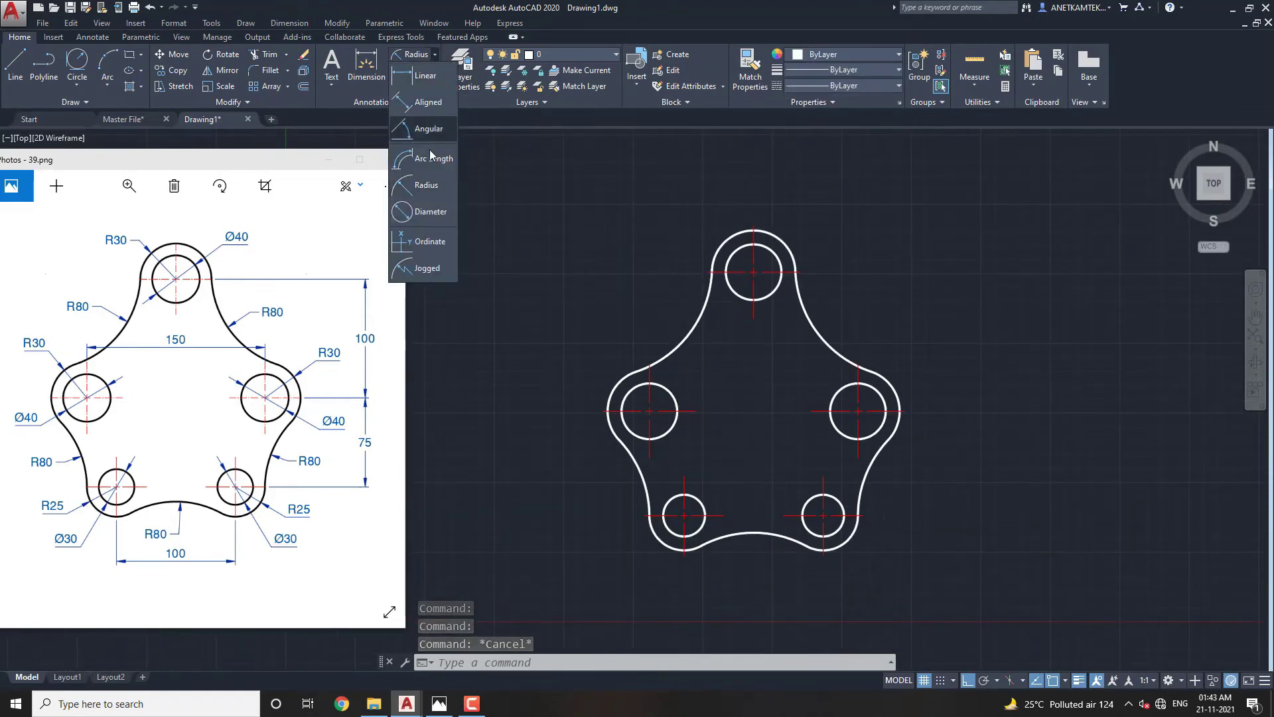
pyautogui.click(426, 78)
pyautogui.click(753, 272)
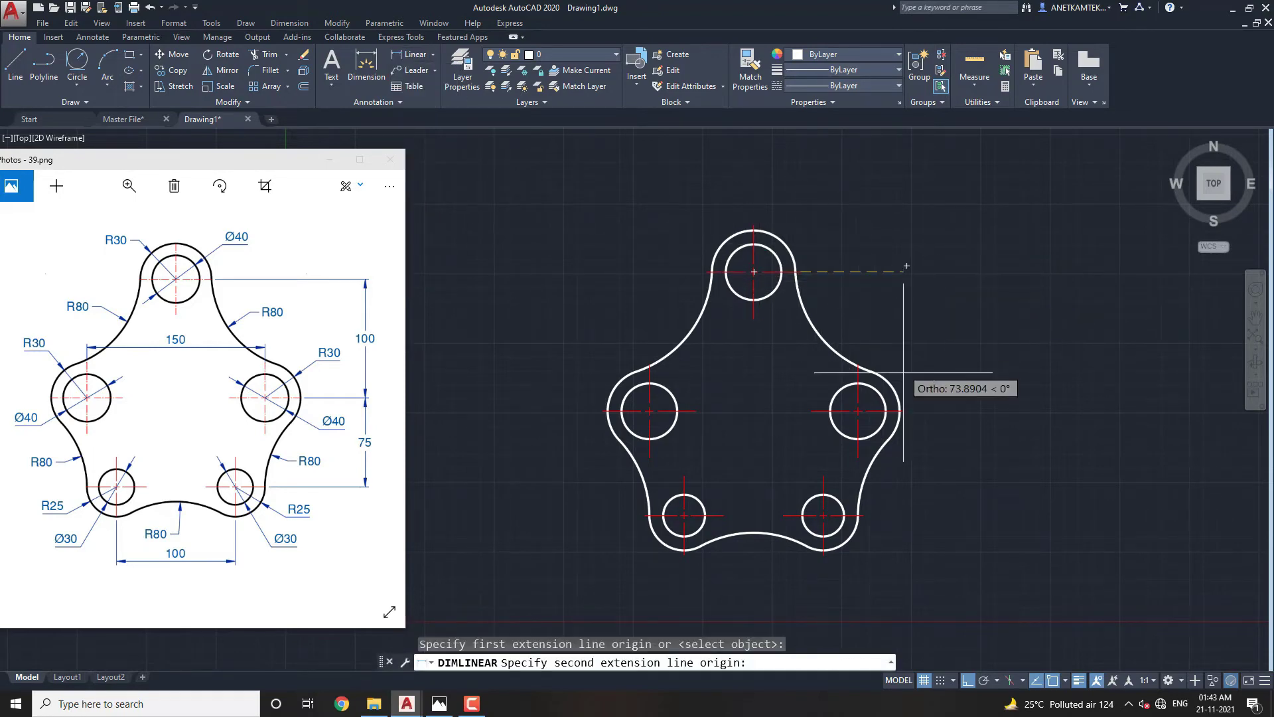
pyautogui.click(858, 411)
pyautogui.click(946, 398)
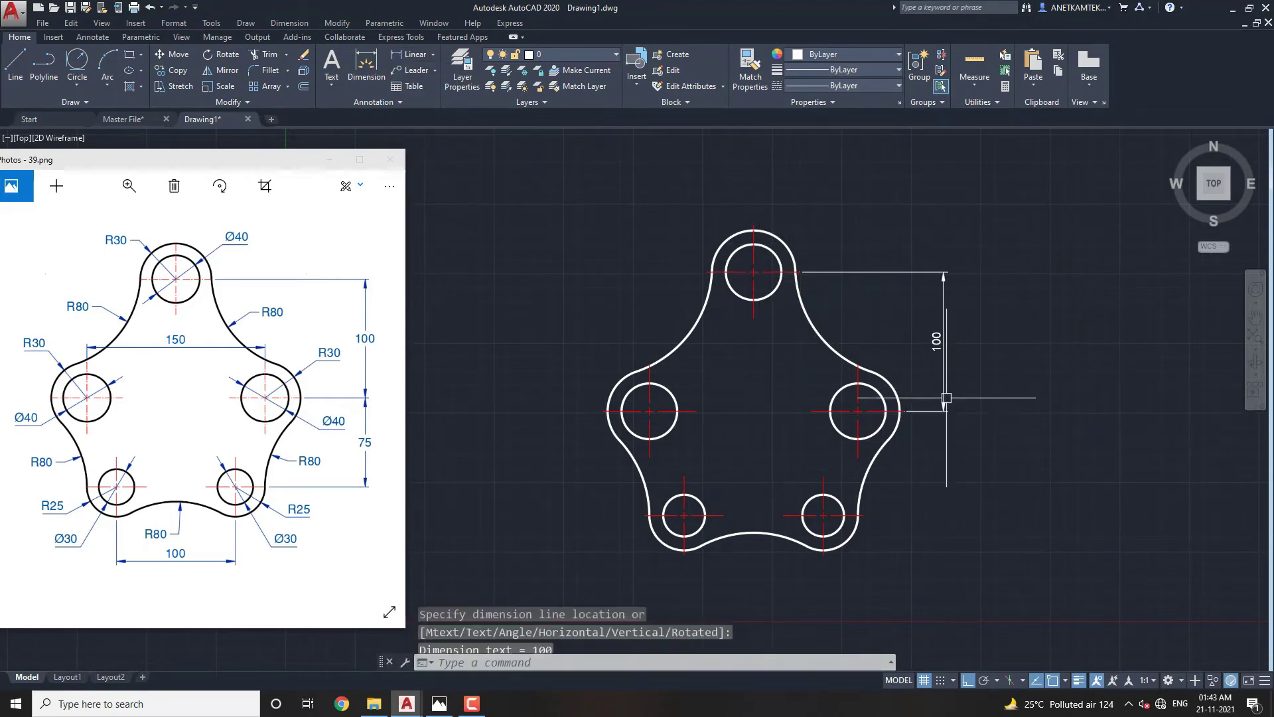
pyautogui.moveTo(946, 397); pyautogui.dragTo(943, 336, button='middle')
pyautogui.press('Return')
pyautogui.click(820, 453)
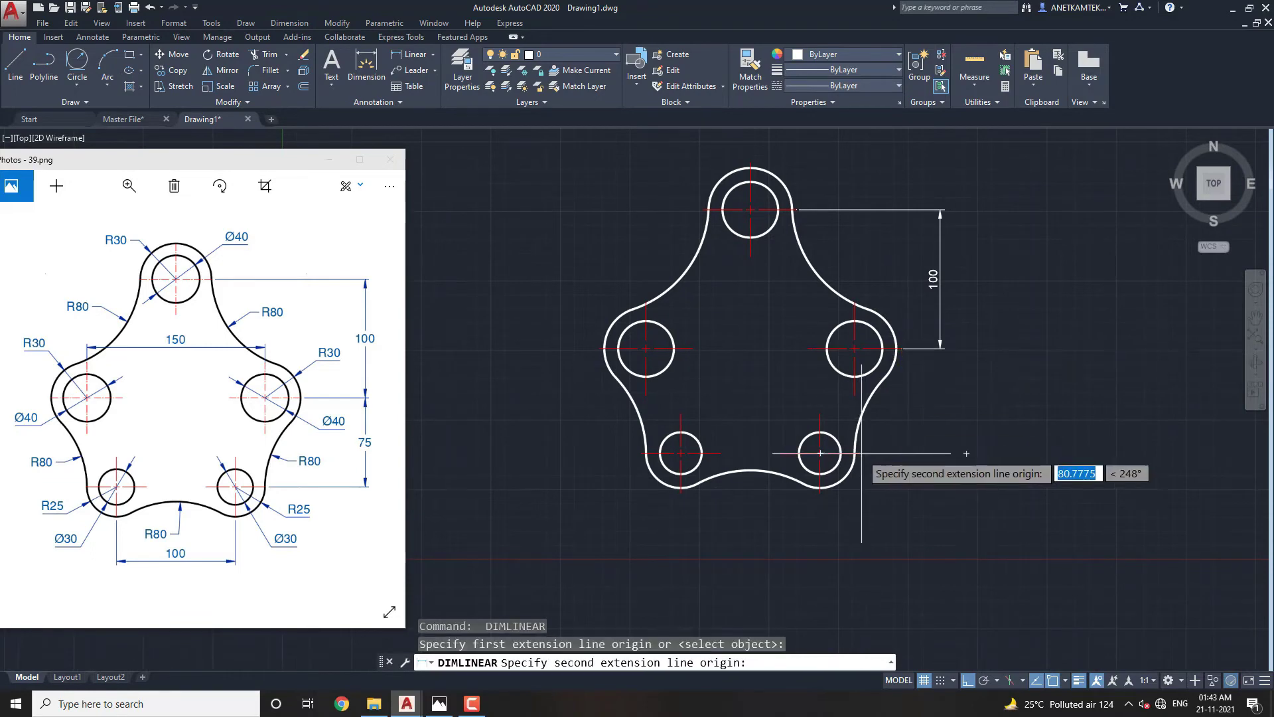
pyautogui.click(855, 348)
pyautogui.click(940, 372)
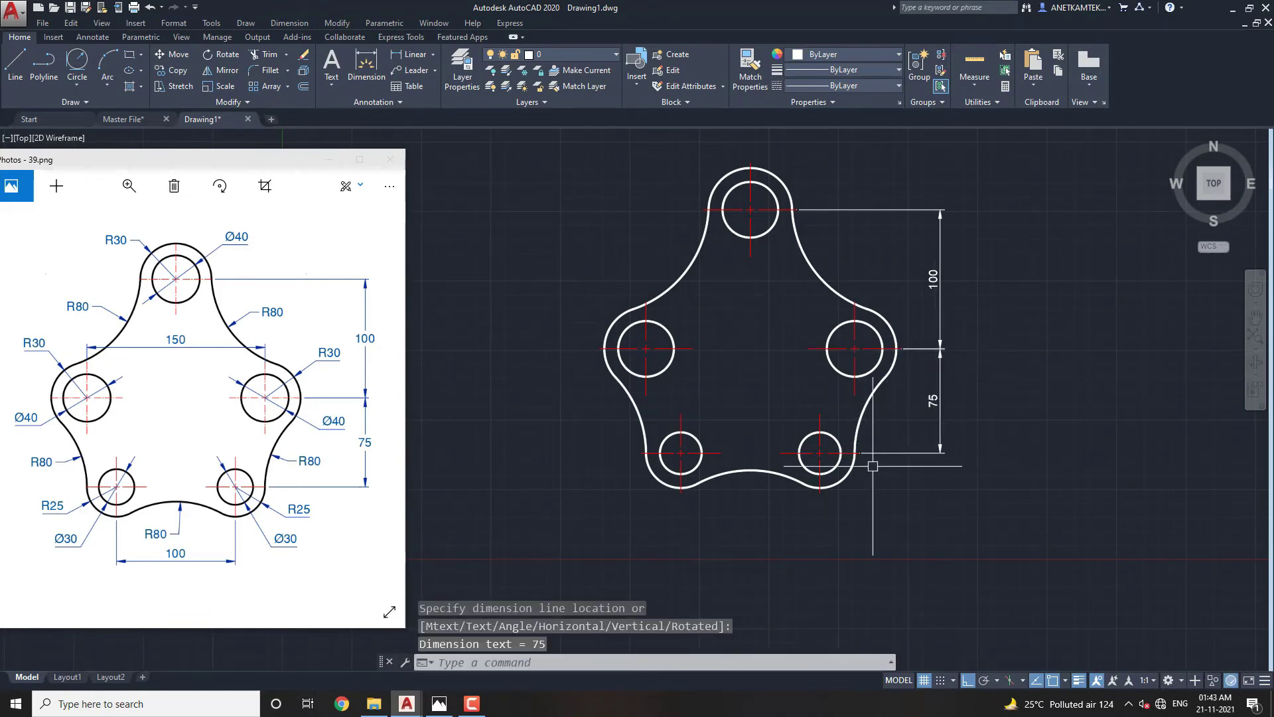
# Add horizontal linear dimensions: 150 between the side holes and 100 between the bottom holes.
pyautogui.press('Return')
pyautogui.scroll(2, 663, 352)
pyautogui.click(666, 330)
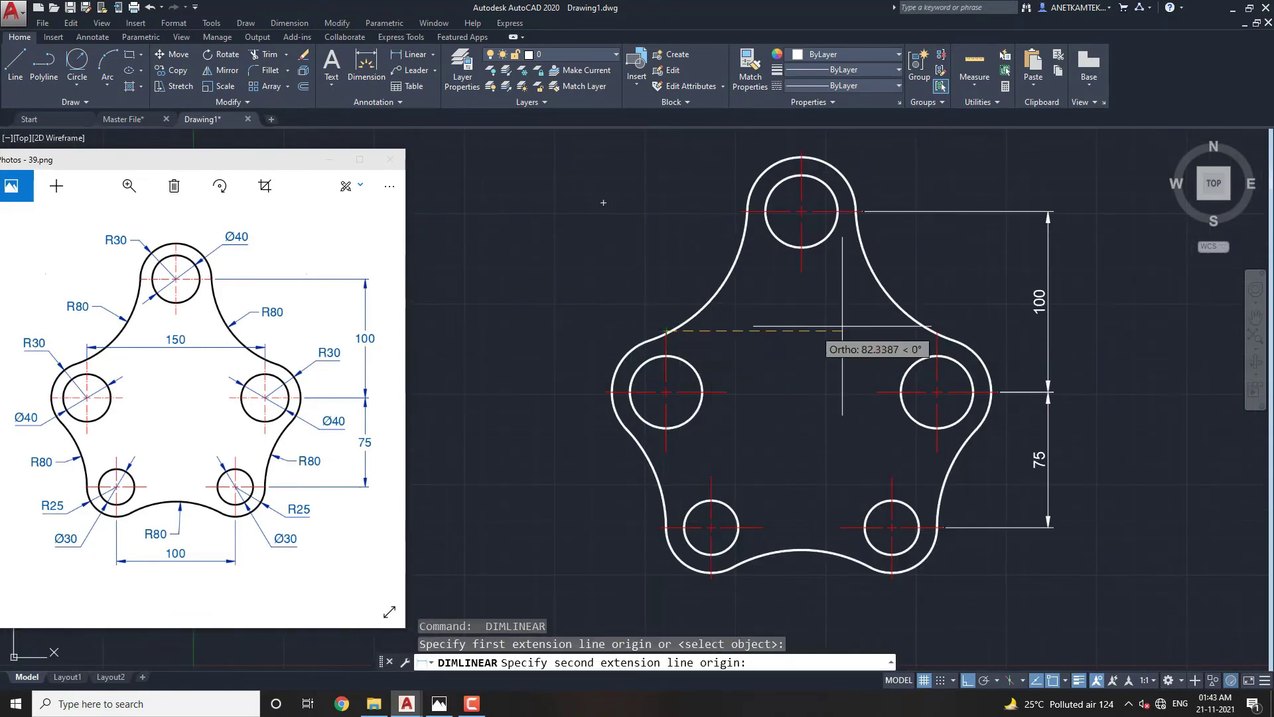
pyautogui.click(936, 329)
pyautogui.click(896, 305)
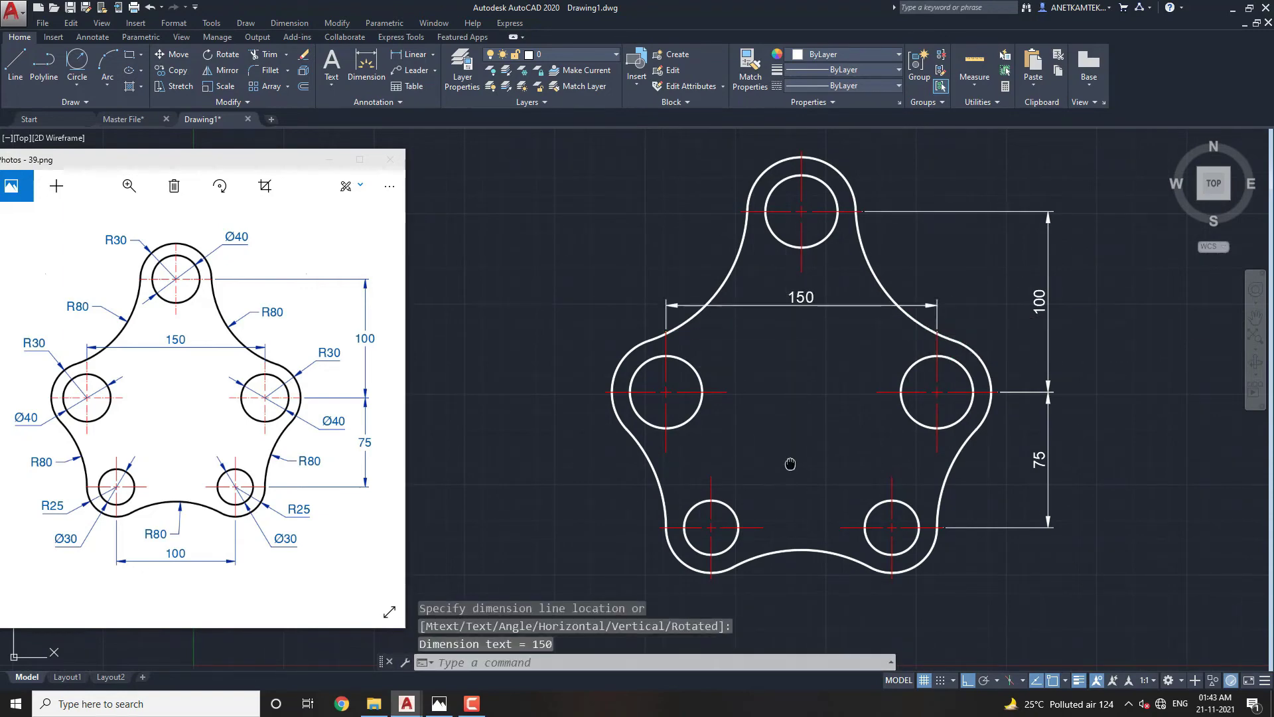
pyautogui.moveTo(790, 464); pyautogui.dragTo(787, 339, button='middle')
pyautogui.press('Return')
pyautogui.click(709, 453)
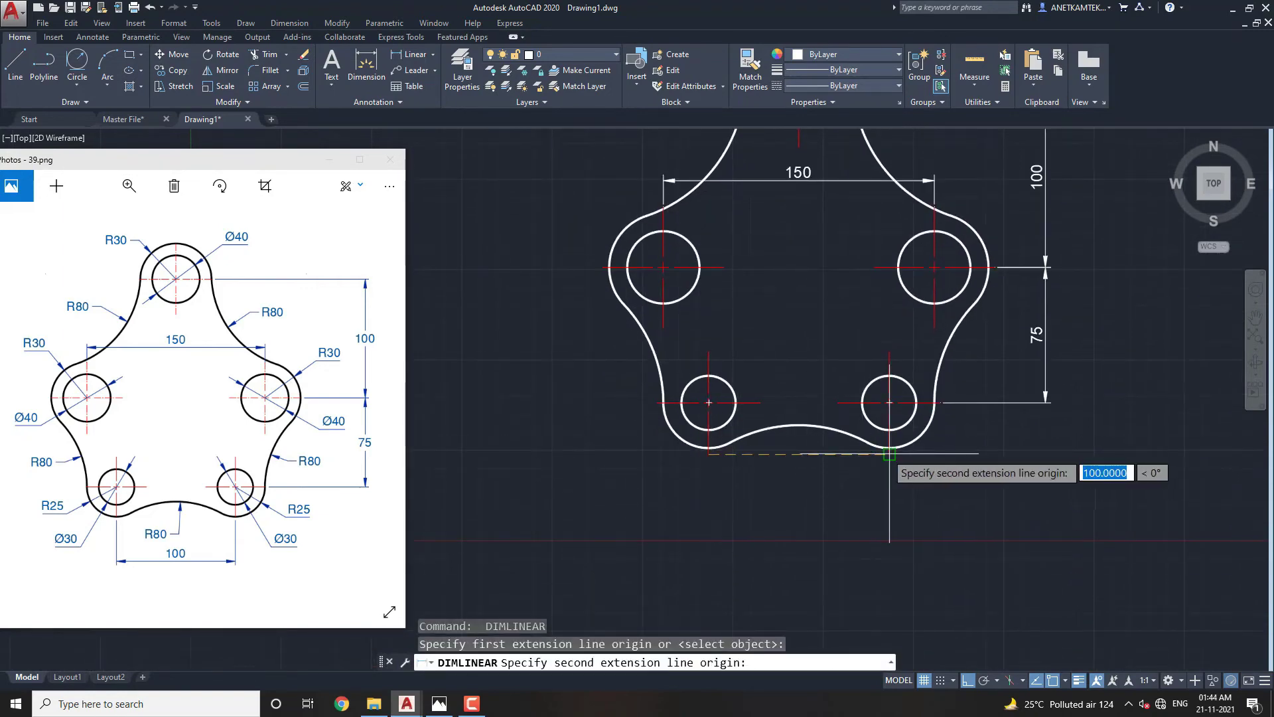
pyautogui.click(889, 454)
pyautogui.click(760, 504)
pyautogui.scroll(-1, 757, 481)
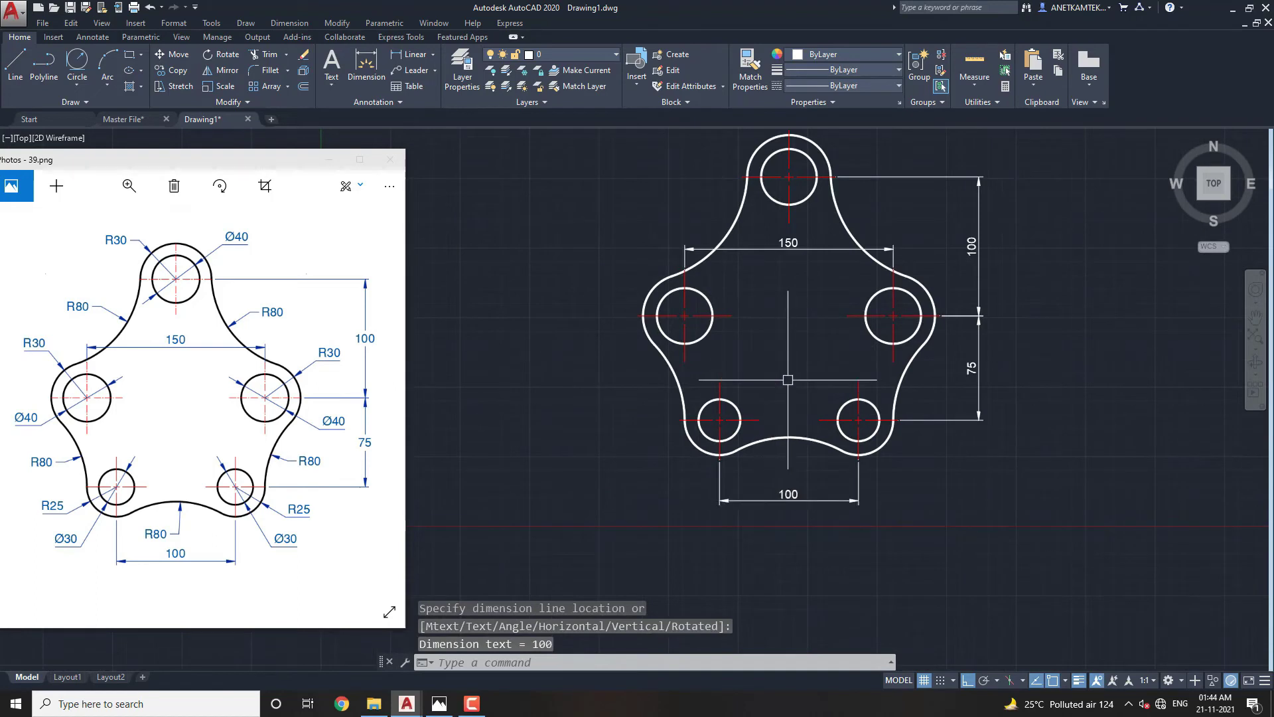
pyautogui.moveTo(788, 380); pyautogui.dragTo(779, 444, button='middle')
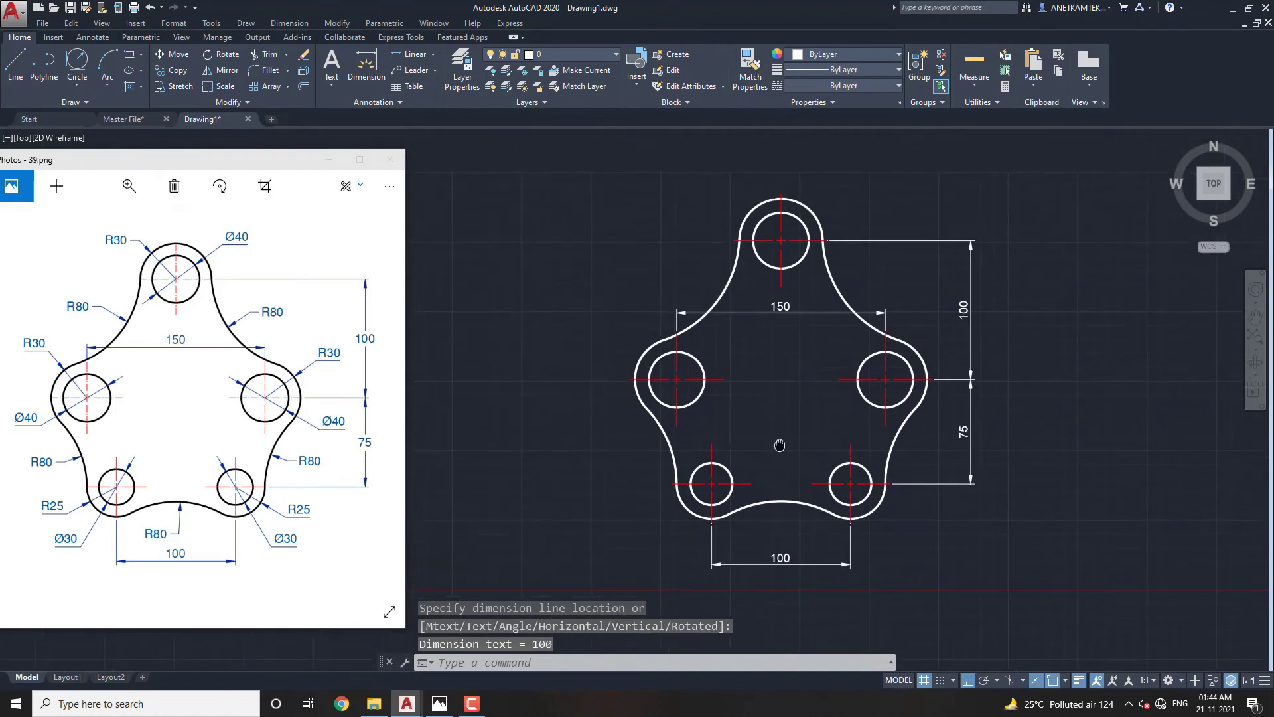
pyautogui.click(435, 54)
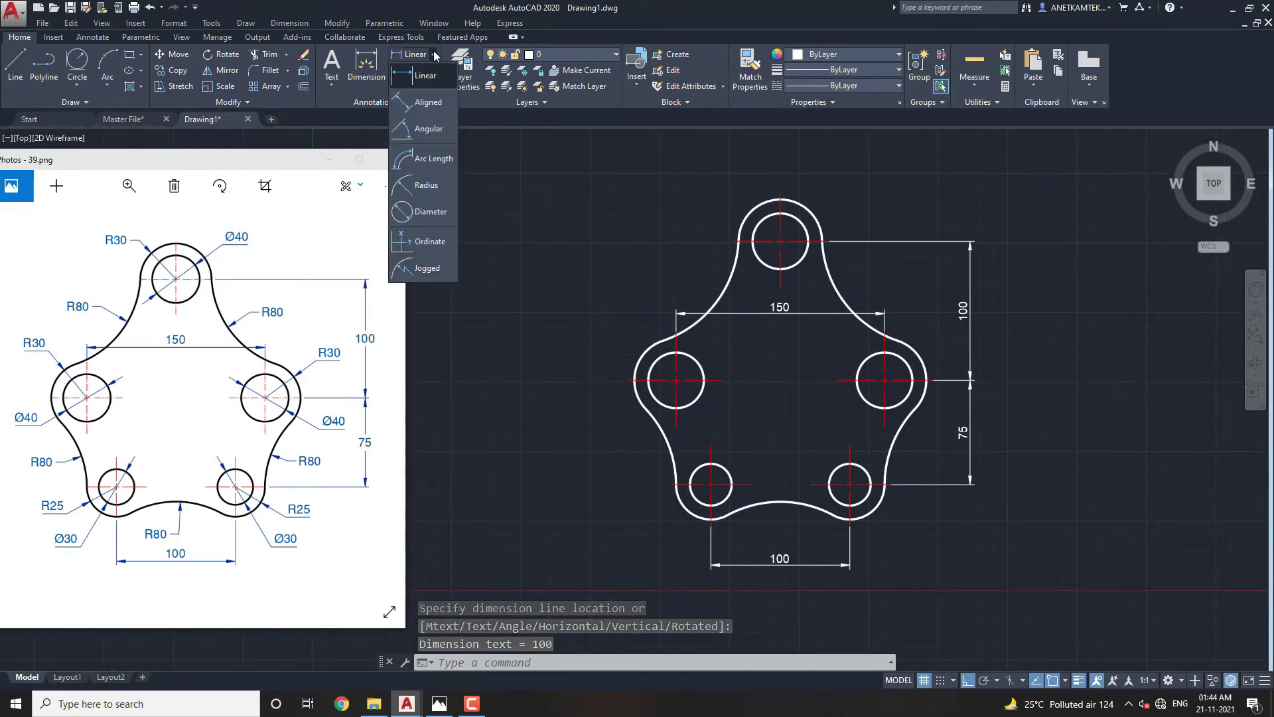
# Dimension the top lobe radius and label the left and right lobes R30.
pyautogui.click(423, 183)
pyautogui.scroll(2, 774, 207)
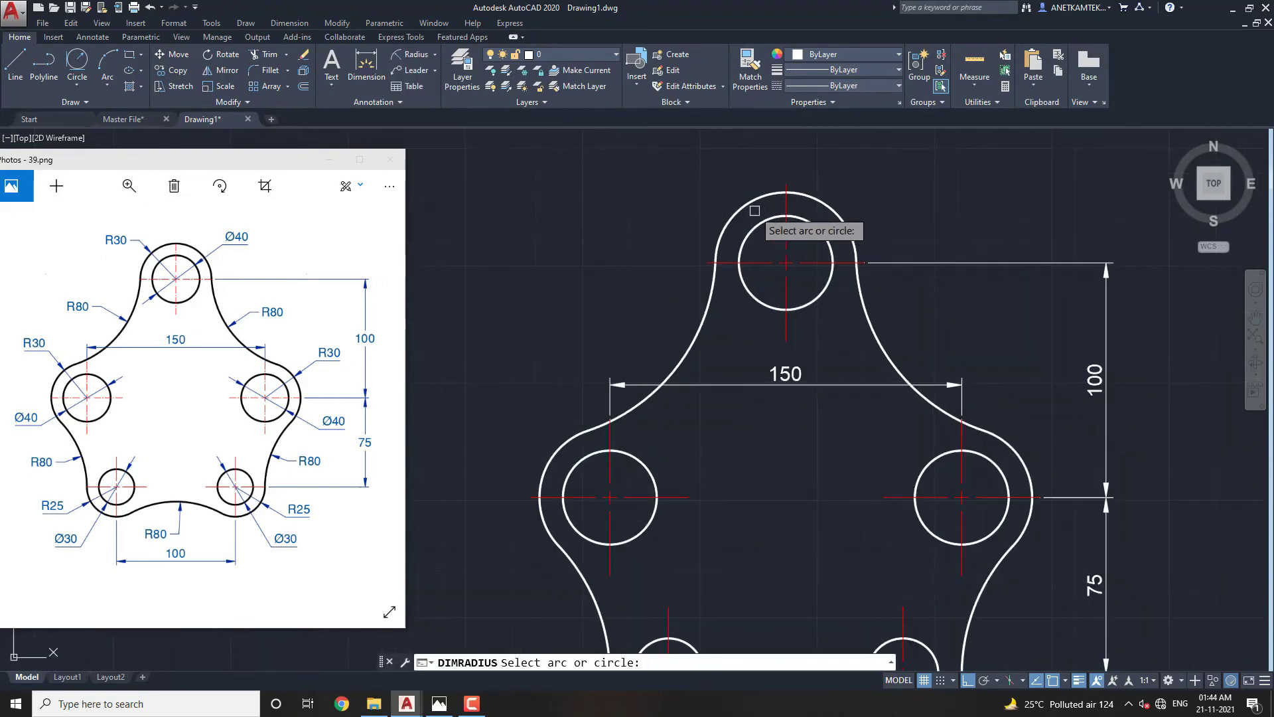
pyautogui.click(763, 211)
pyautogui.scroll(-1, 707, 225)
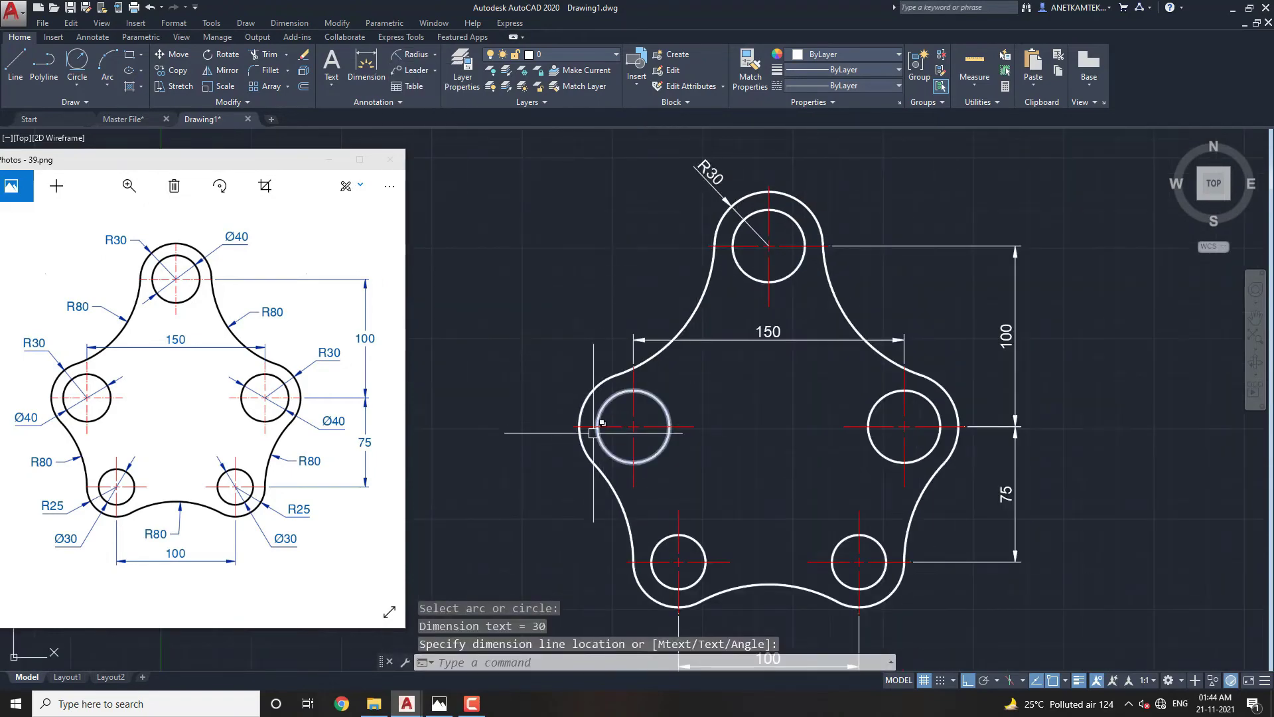
pyautogui.press('Return')
pyautogui.scroll(2, 584, 438)
pyautogui.click(577, 371)
pyautogui.click(517, 458)
pyautogui.scroll(-1, 693, 384)
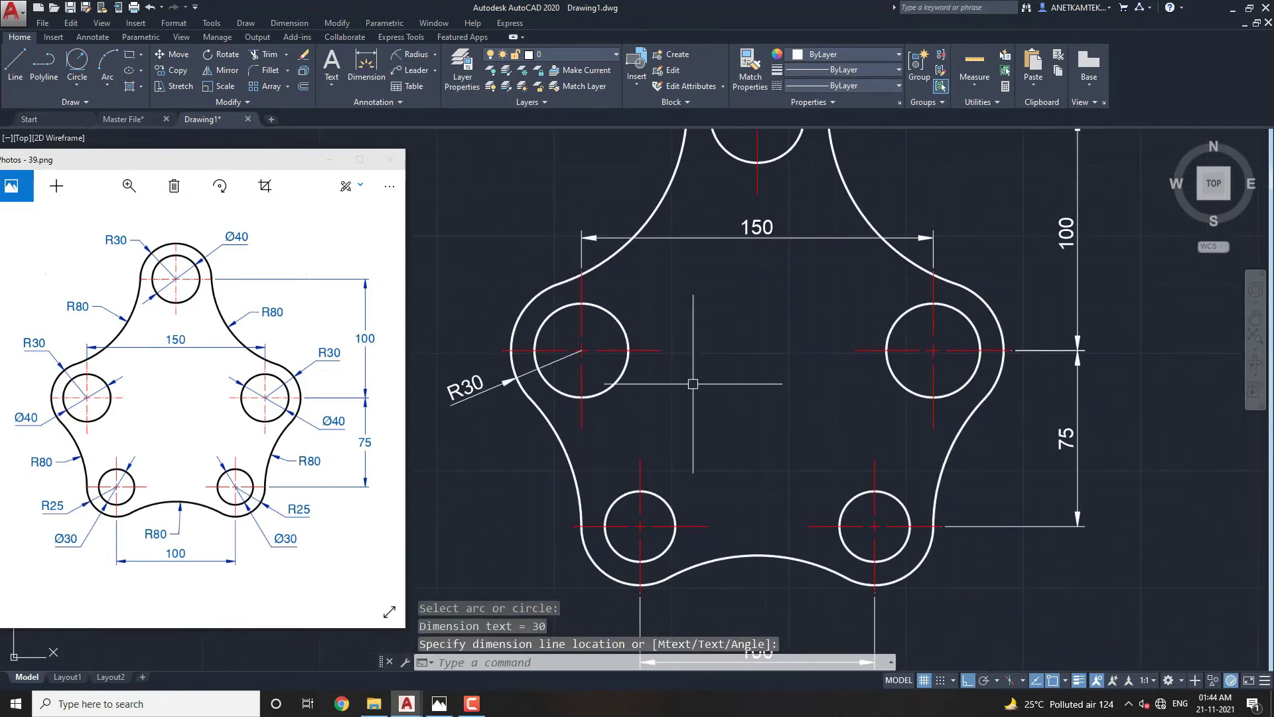
pyautogui.press('Return')
pyautogui.click(997, 388)
pyautogui.click(1061, 411)
# Label the lower-right and lower-left lobes with R25 radius dimensions.
pyautogui.moveTo(1005, 457); pyautogui.dragTo(1022, 334, button='middle')
pyautogui.press('Return')
pyautogui.click(932, 446)
pyautogui.click(975, 483)
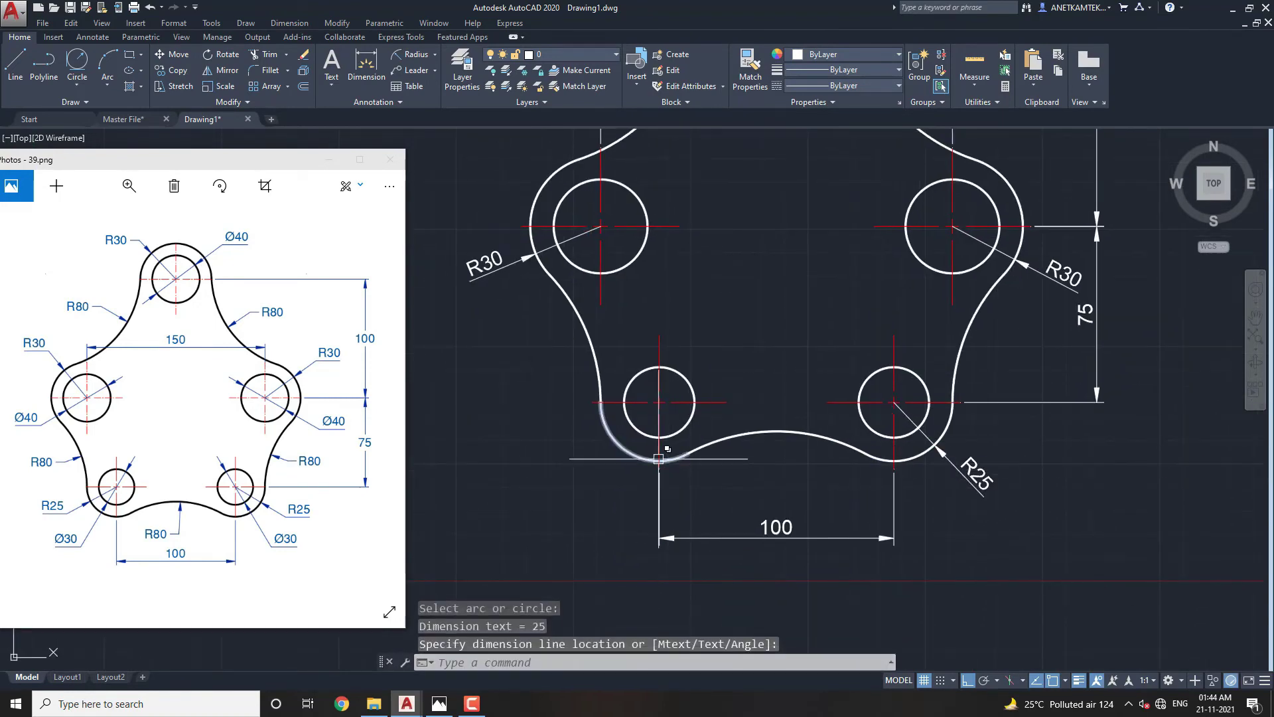
pyautogui.press('Return')
pyautogui.click(658, 458)
pyautogui.click(607, 476)
# Add R80 radius dimensions to the upper-left, upper-right and lower-right concave arcs.
pyautogui.scroll(-3, 607, 476)
pyautogui.moveTo(640, 417); pyautogui.dragTo(641, 453, button='middle')
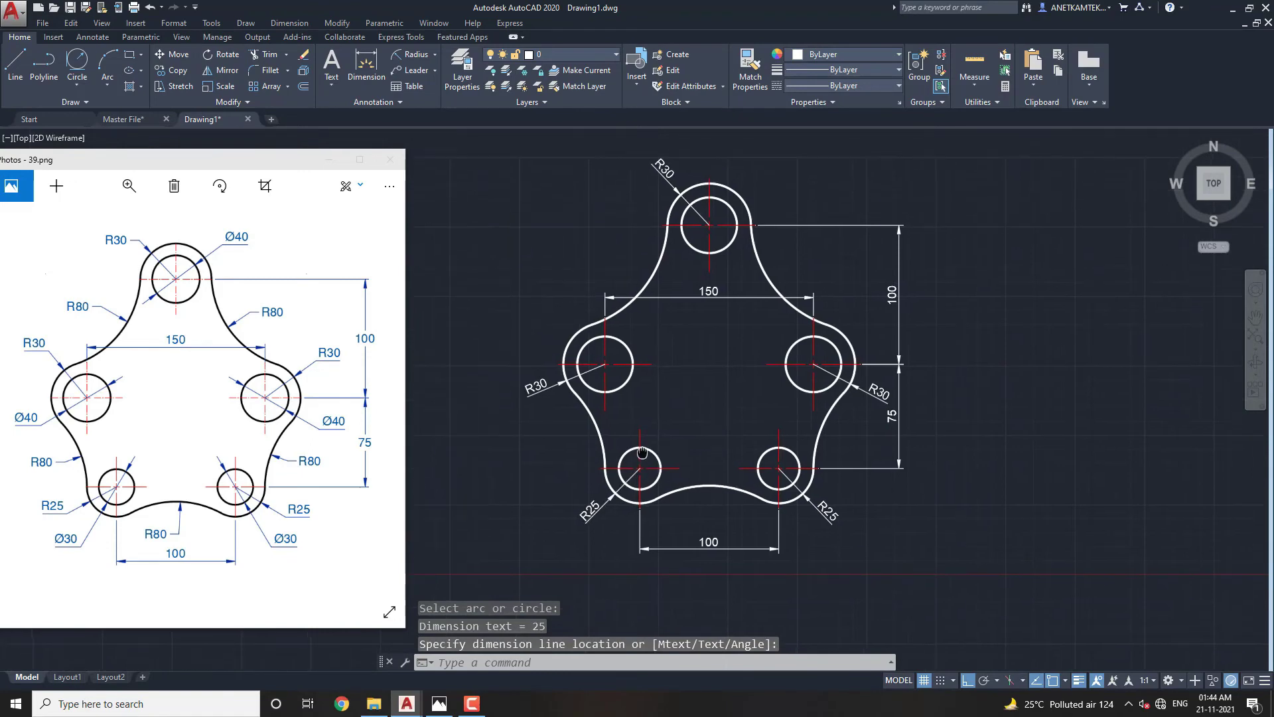
pyautogui.scroll(1, 636, 269)
pyautogui.scroll(2, 635, 269)
pyautogui.press('Return')
pyautogui.click(627, 317)
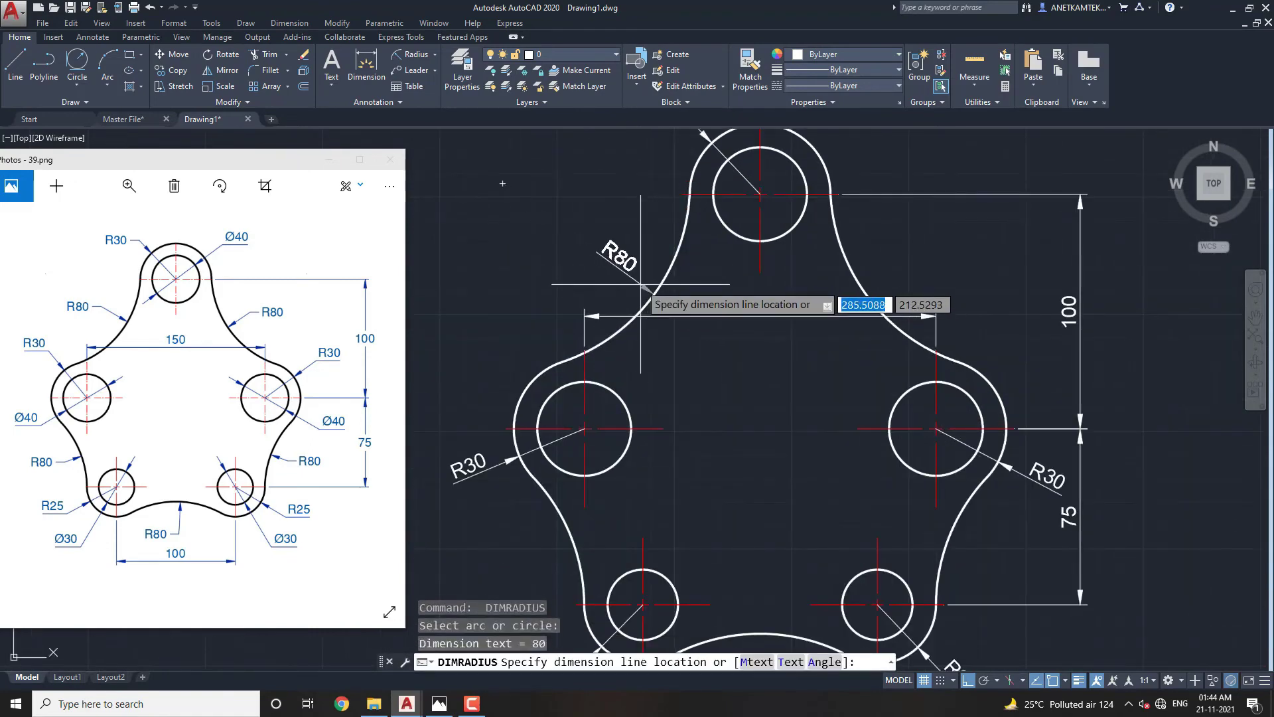
pyautogui.click(629, 274)
pyautogui.scroll(-1, 629, 274)
pyautogui.press('Return')
pyautogui.click(863, 282)
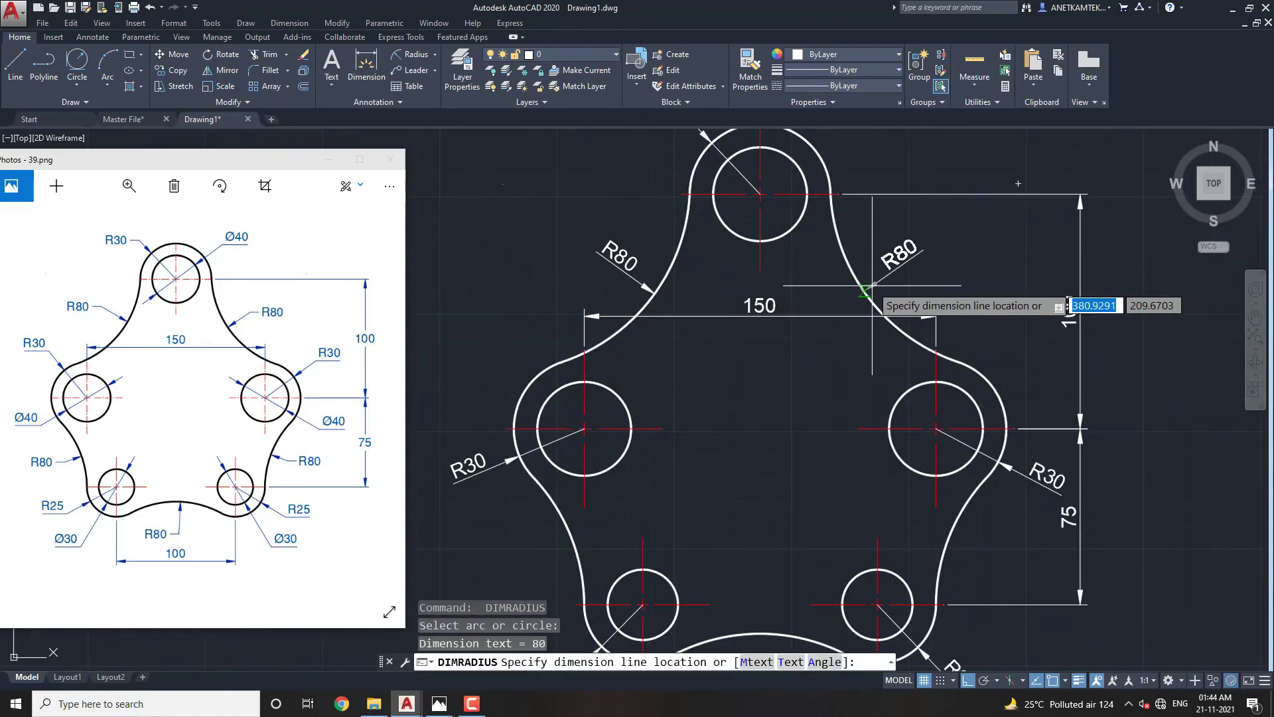
pyautogui.click(908, 265)
pyautogui.scroll(-1, 908, 265)
pyautogui.scroll(2, 951, 481)
pyautogui.press('Return')
pyautogui.click(886, 398)
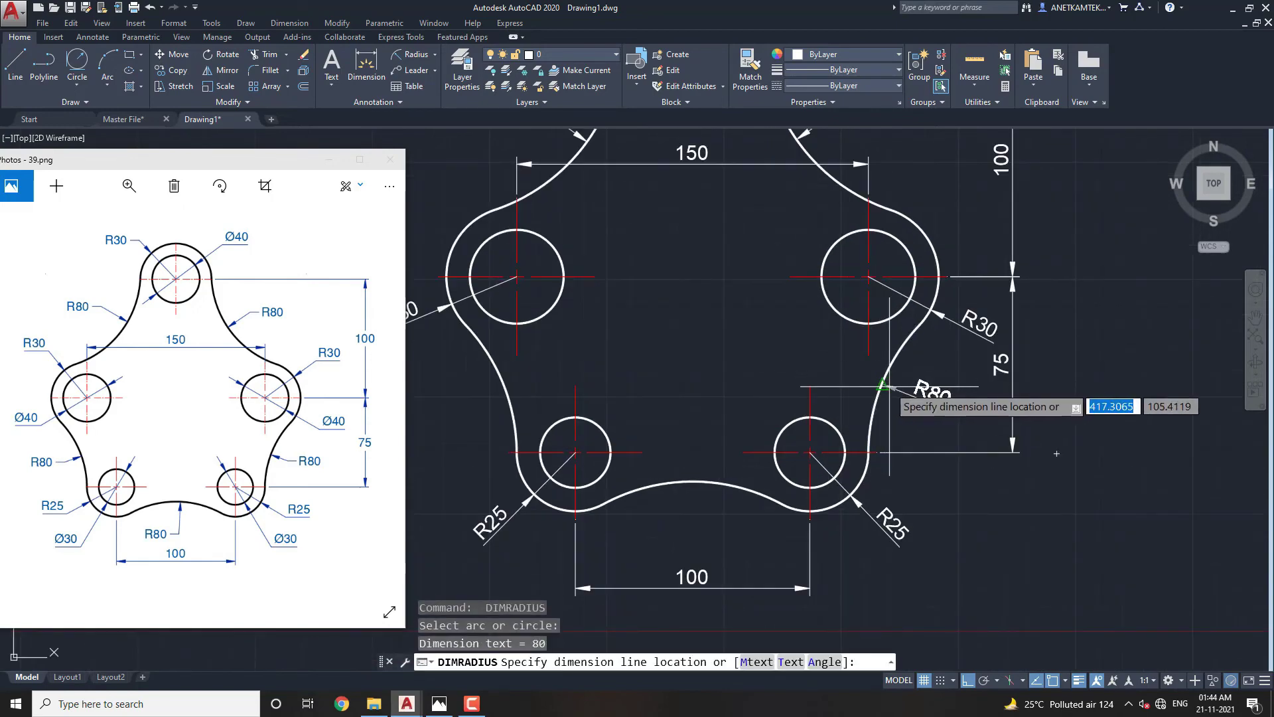
pyautogui.click(935, 401)
# Add R80 radius dimensions to the bottom and lower-left concave arcs.
pyautogui.moveTo(887, 442); pyautogui.dragTo(936, 391, button='middle')
pyautogui.press('Return')
pyautogui.click(757, 433)
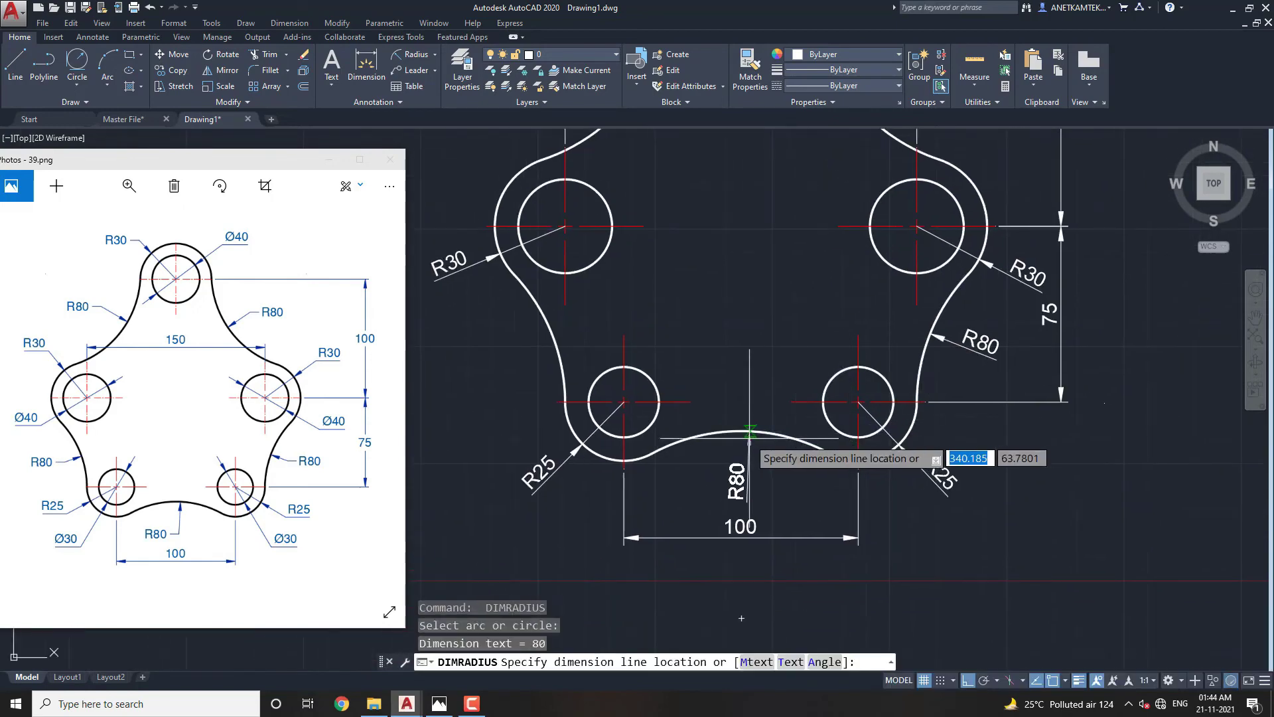
pyautogui.press('Return')
pyautogui.click(556, 358)
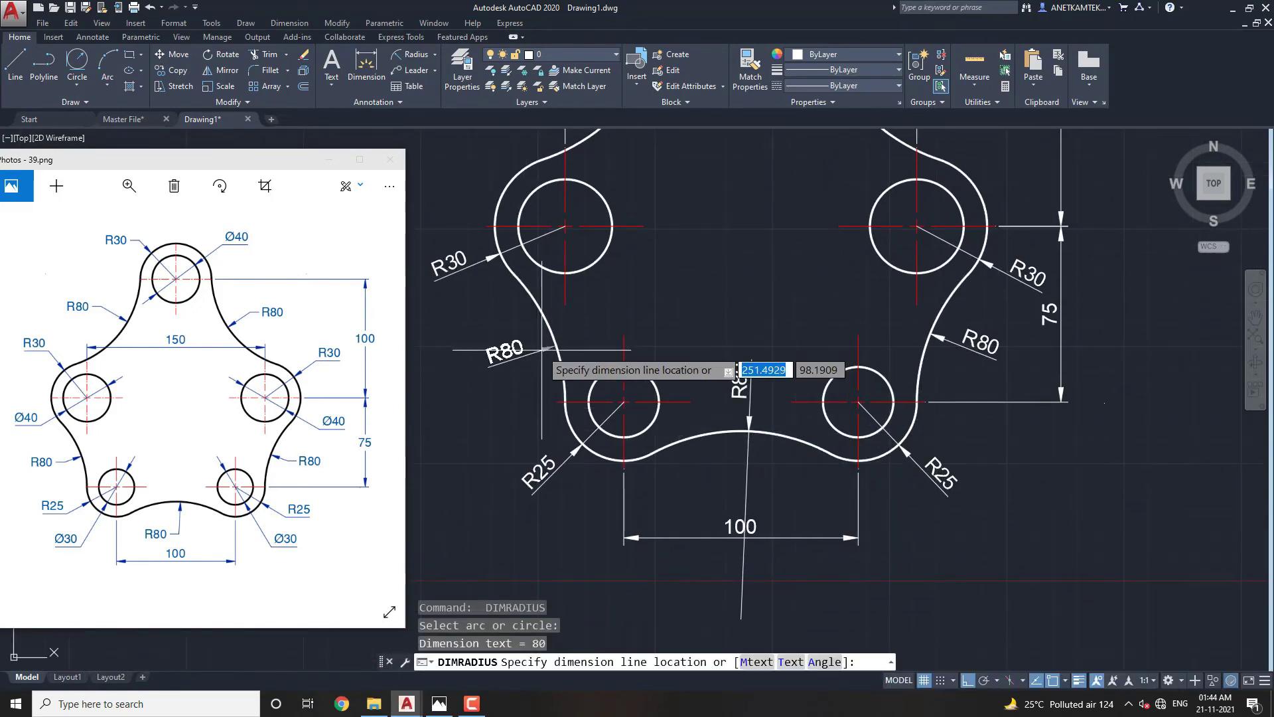
pyautogui.click(505, 350)
pyautogui.moveTo(683, 410); pyautogui.dragTo(675, 331, button='middle')
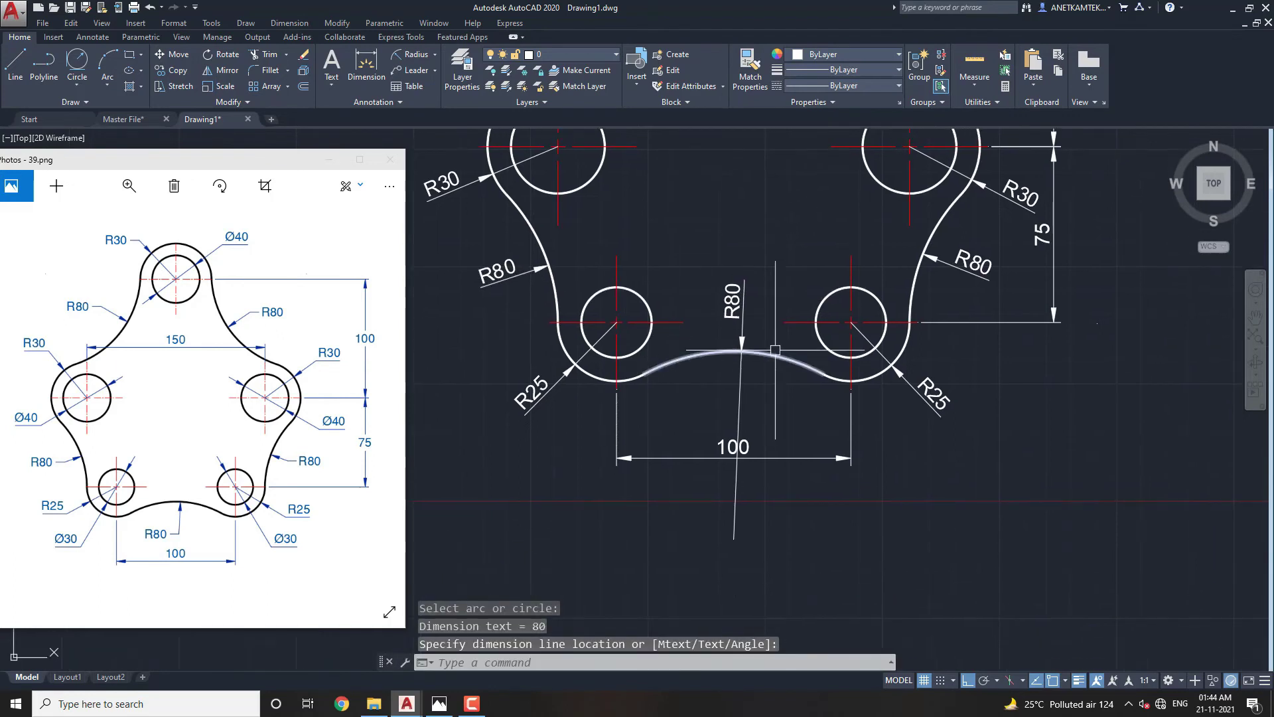
pyautogui.click(744, 293)
pyautogui.press('Escape')
# Move the bottom R80 label below its arc.
pyautogui.click(742, 294)
pyautogui.click(733, 300)
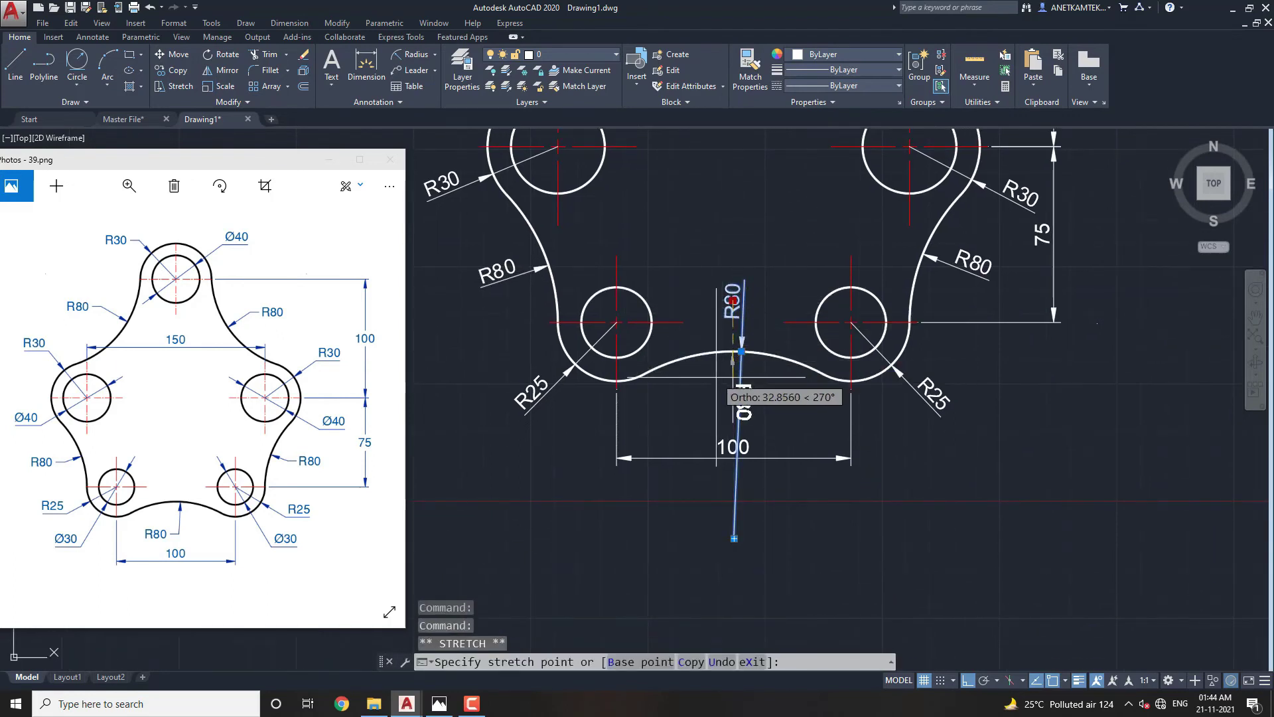
pyautogui.scroll(-2, 700, 354)
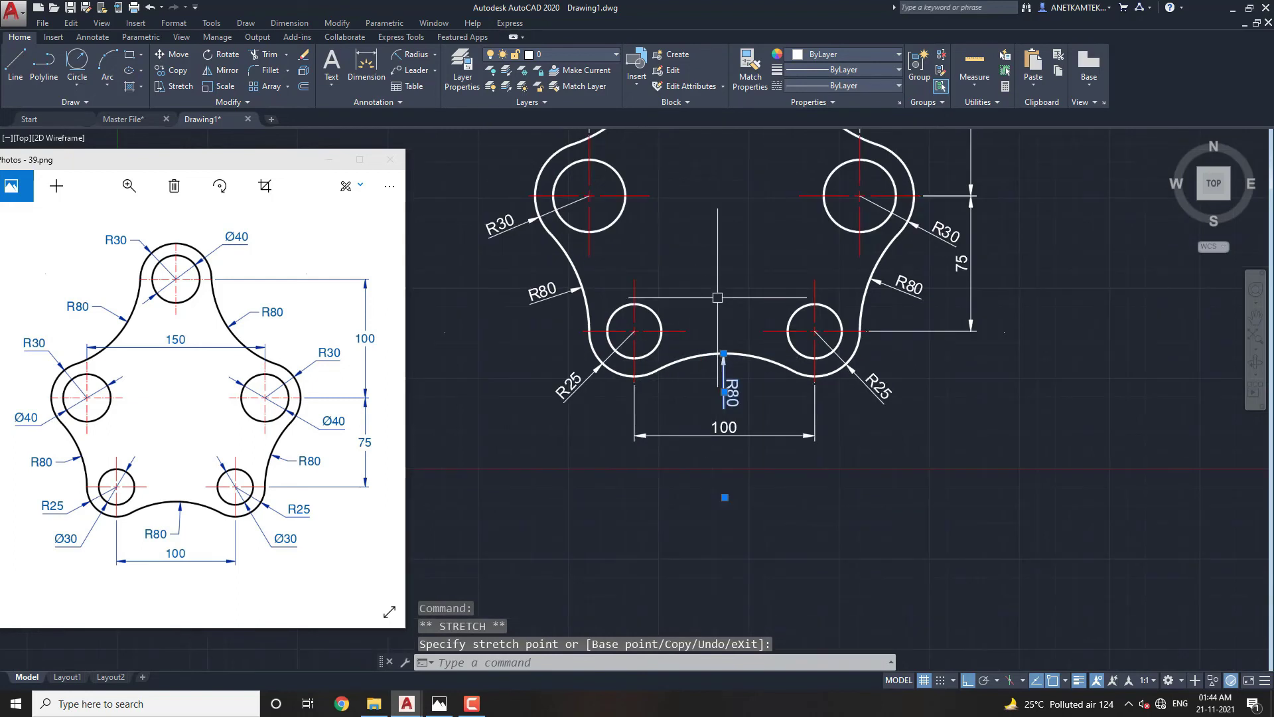
pyautogui.moveTo(703, 299); pyautogui.dragTo(690, 457, button='middle')
# Label the left, top and right large holes with Ø40 diameter dimensions.
pyautogui.click(436, 54)
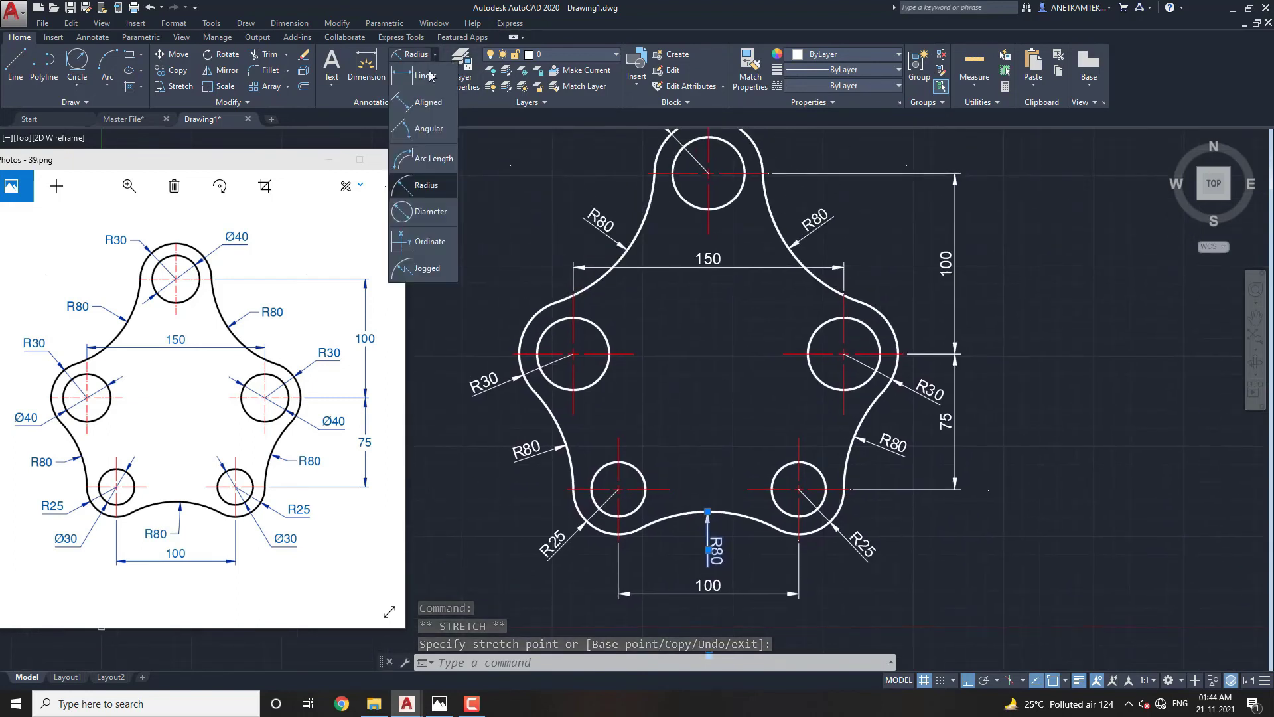
pyautogui.click(418, 217)
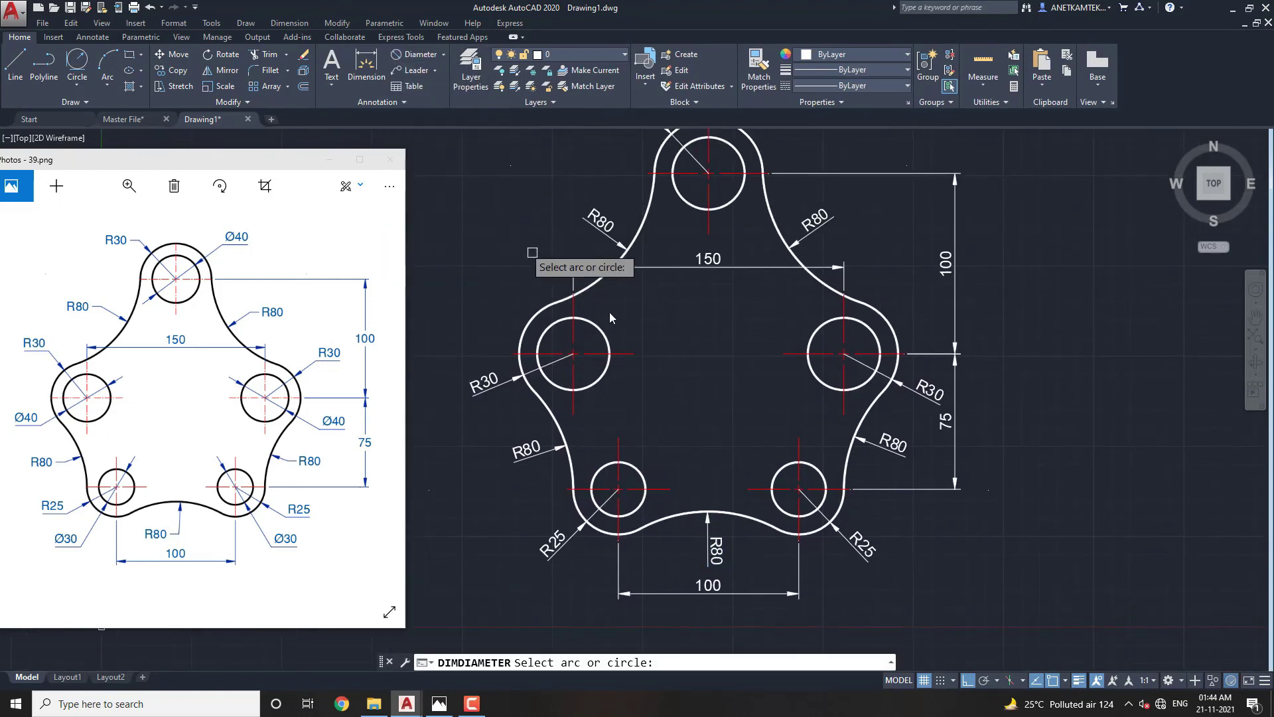
pyautogui.click(600, 330)
pyautogui.click(502, 292)
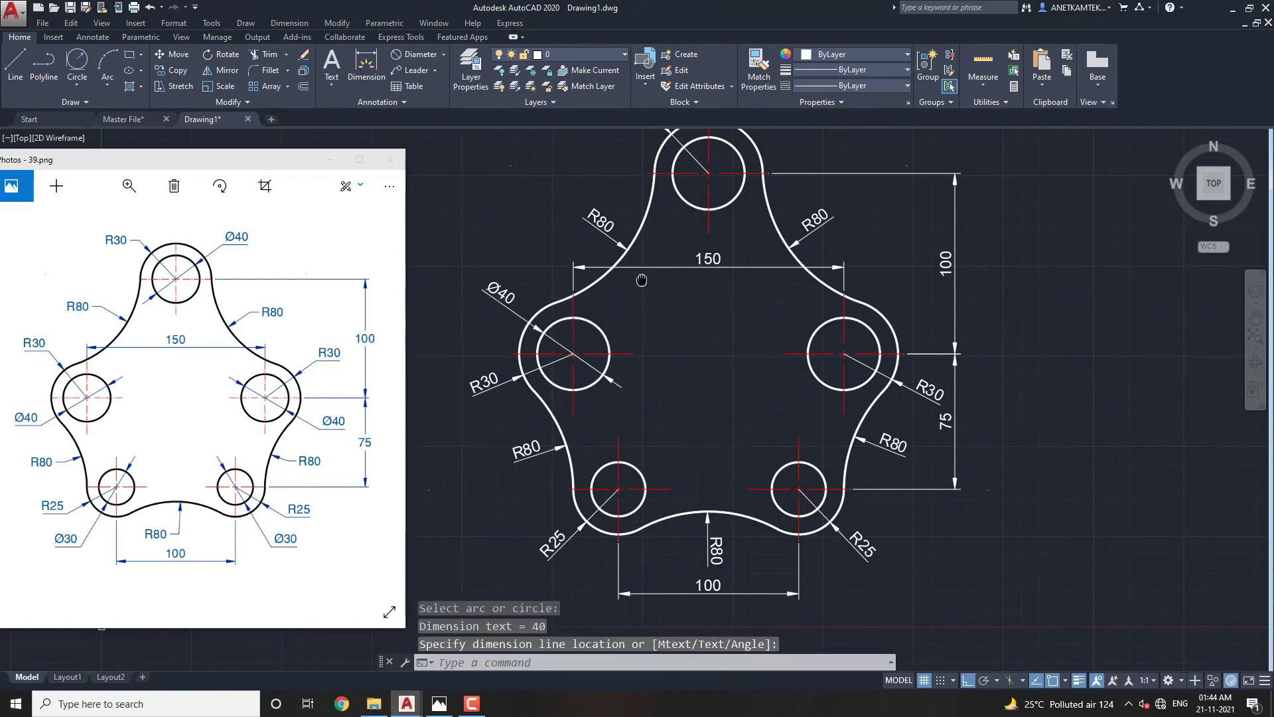
pyautogui.moveTo(642, 280); pyautogui.dragTo(616, 387, button='middle')
pyautogui.press('Return')
pyautogui.click(711, 257)
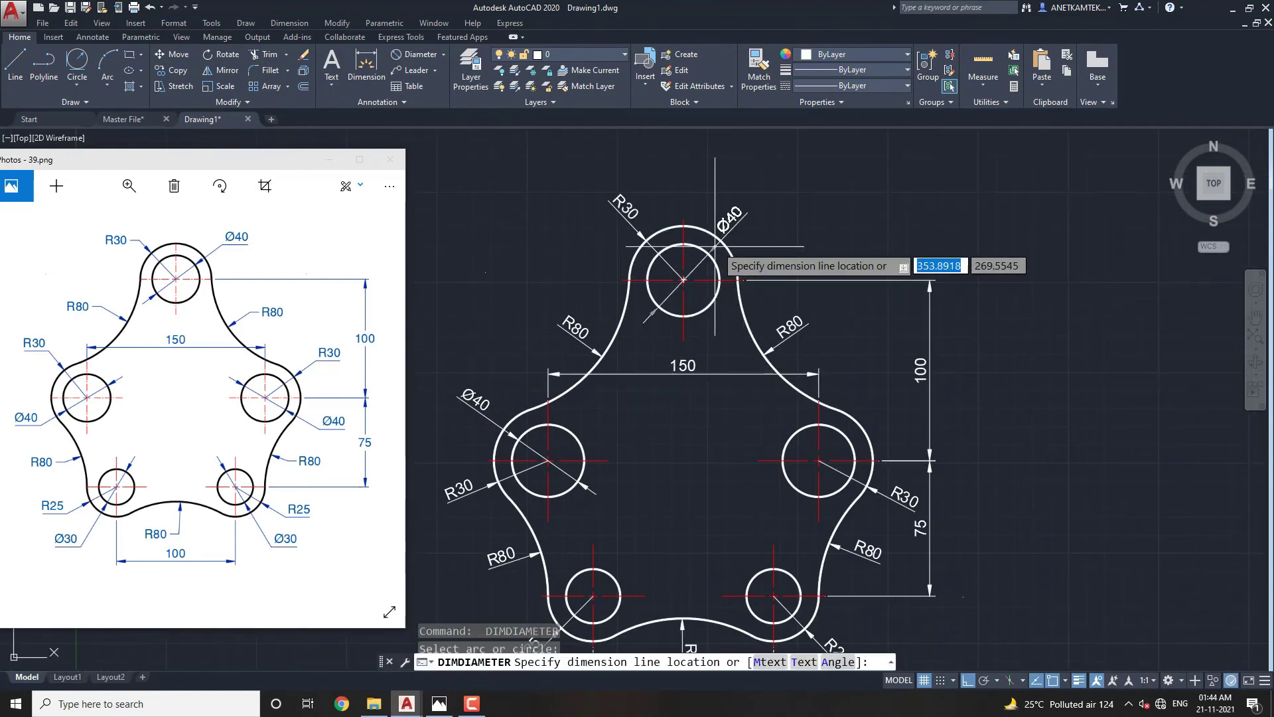
pyautogui.click(747, 222)
pyautogui.scroll(2, 856, 445)
pyautogui.press('Return')
pyautogui.click(836, 425)
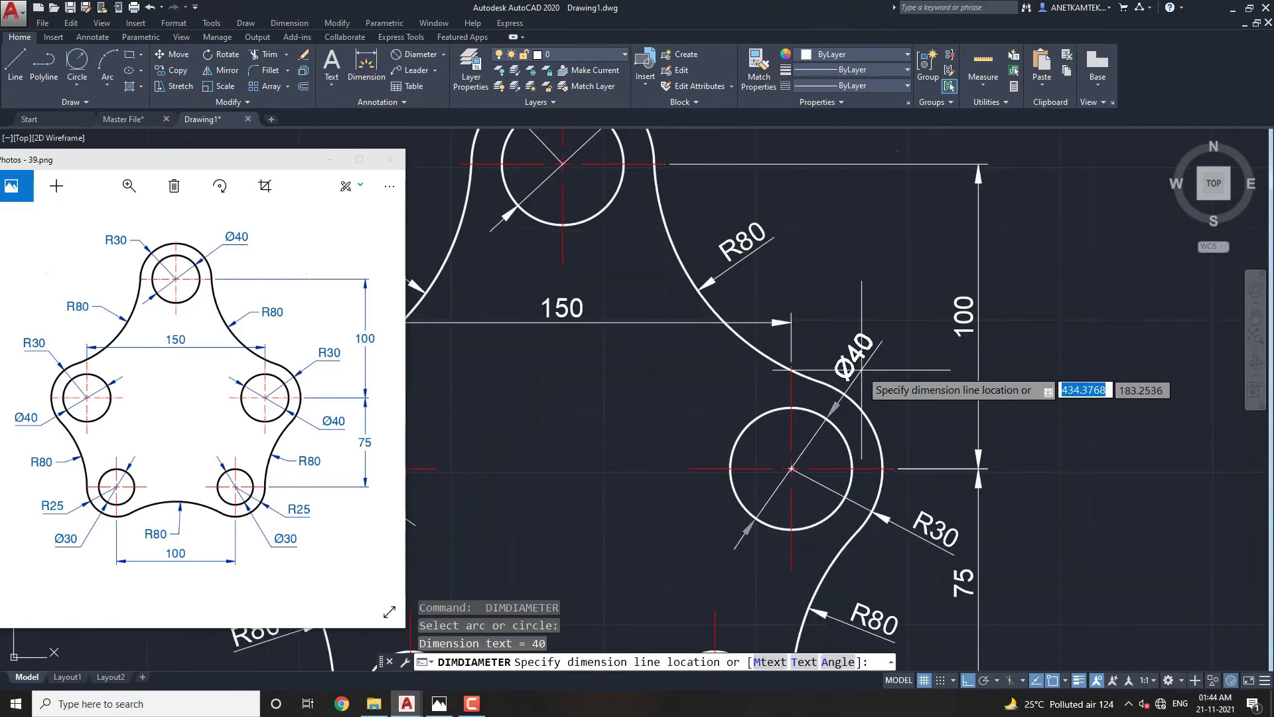
pyautogui.click(861, 370)
# Label the lower-right and lower-left small holes with Ø30 diameter dimensions.
pyautogui.scroll(-3, 854, 246)
pyautogui.scroll(3, 839, 431)
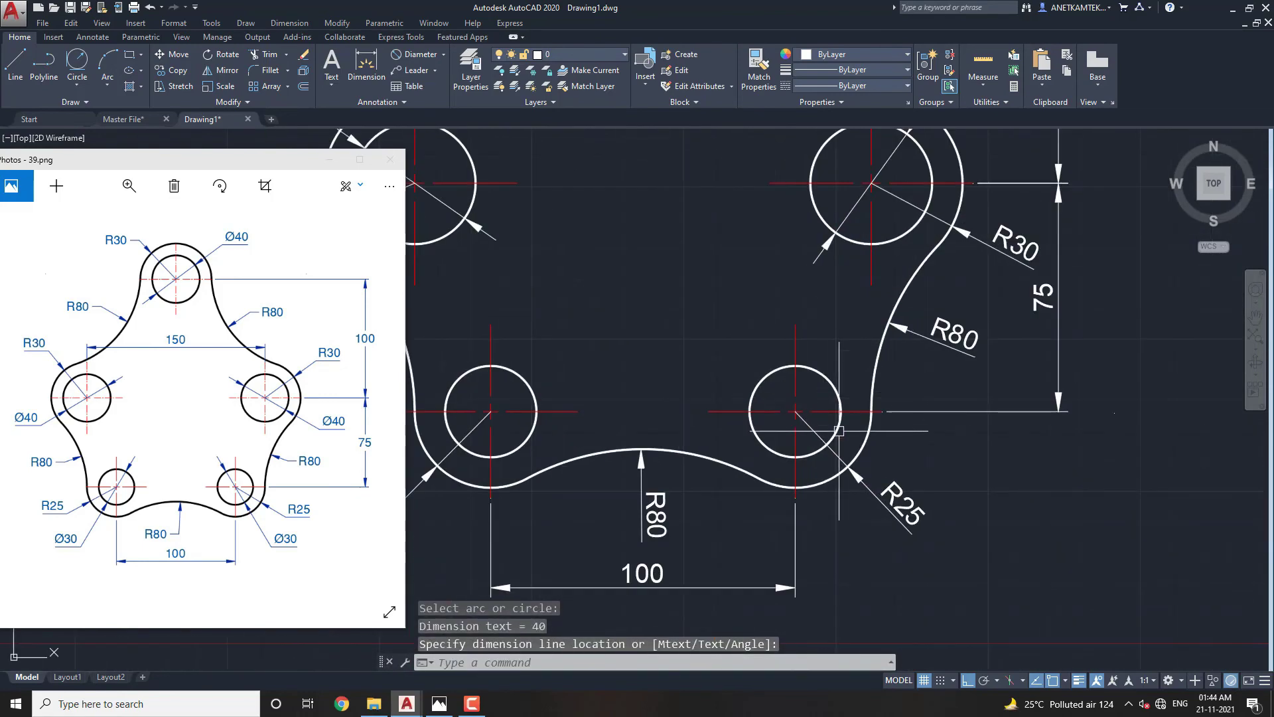
pyautogui.press('Return')
pyautogui.click(837, 432)
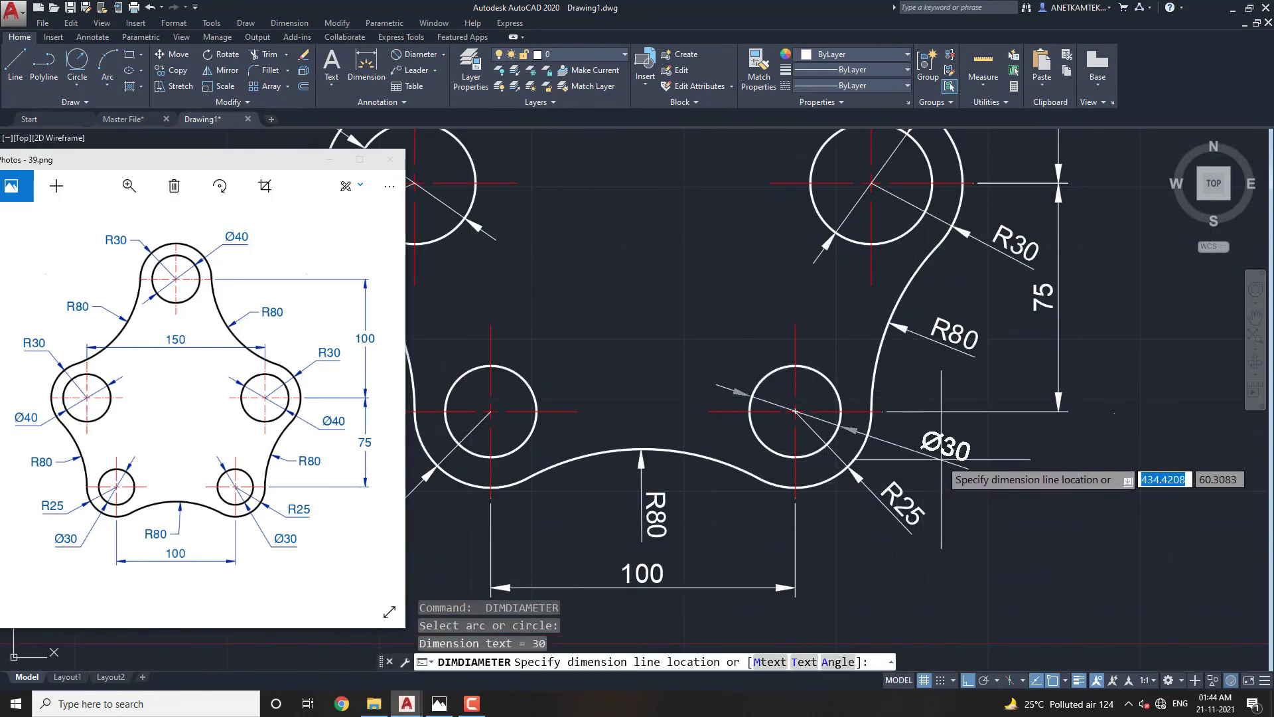
pyautogui.click(940, 460)
pyautogui.scroll(-2, 941, 459)
pyautogui.scroll(2, 763, 438)
pyautogui.press('Return')
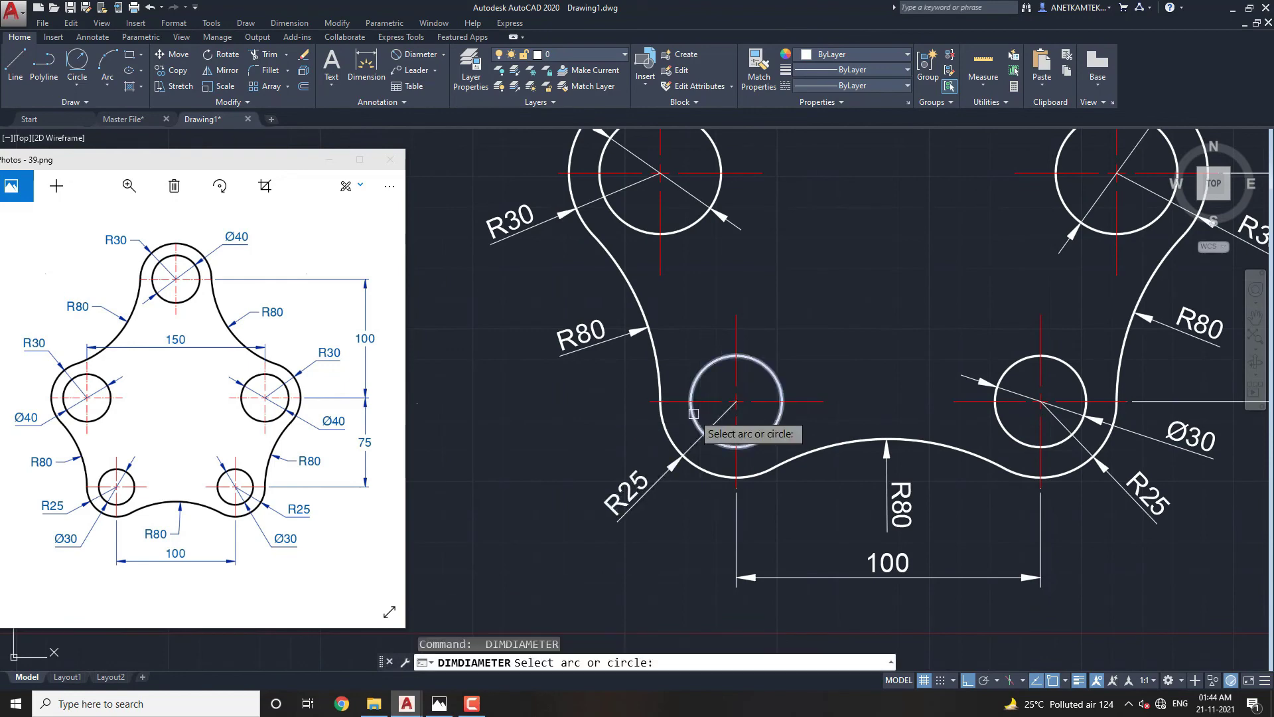
pyautogui.click(693, 412)
pyautogui.click(574, 419)
pyautogui.scroll(-2, 558, 409)
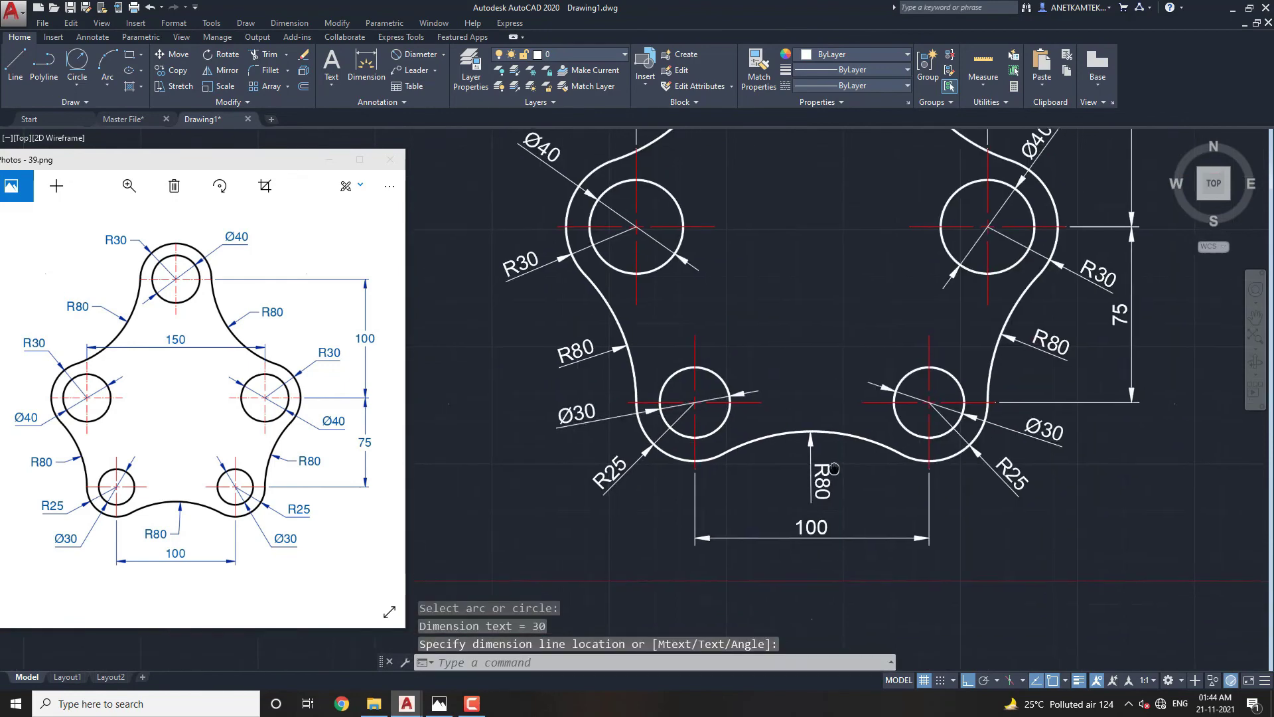
pyautogui.press('Escape')
# Reposition the lower-right R25 label lower beside its lobe.
pyautogui.click(911, 468)
pyautogui.scroll(2, 911, 468)
pyautogui.click(895, 438)
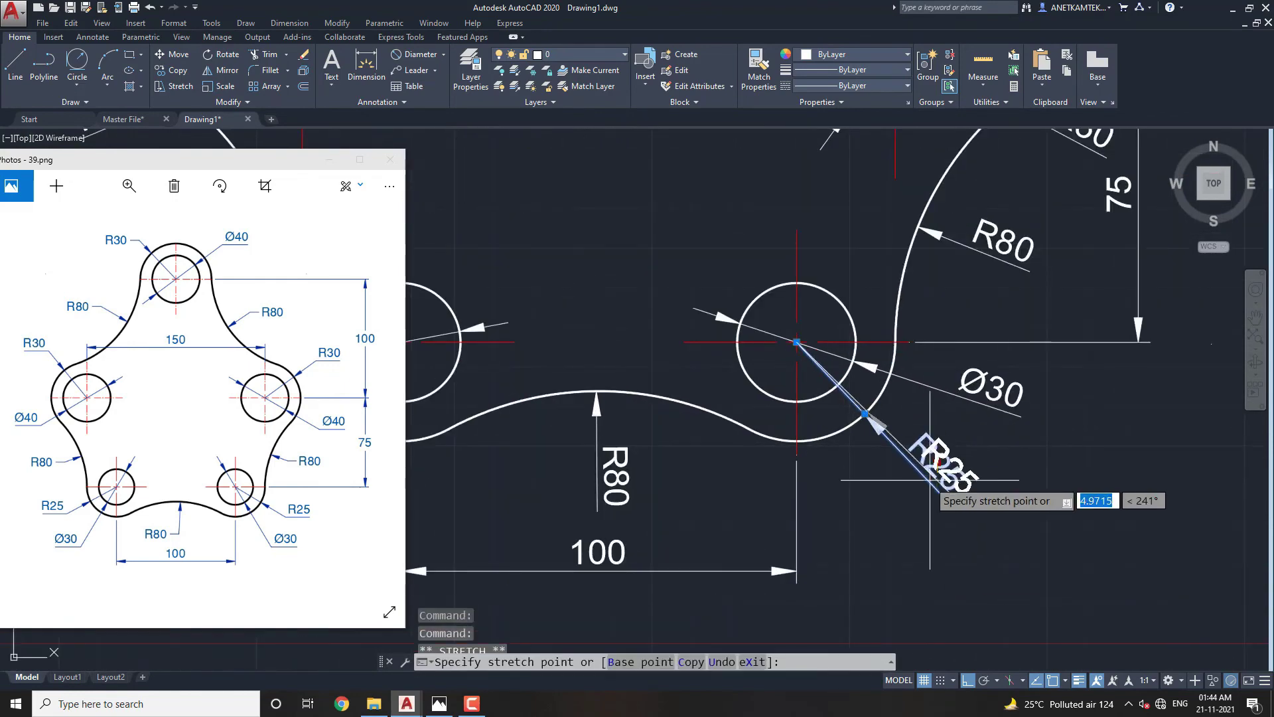
pyautogui.click(910, 488)
pyautogui.scroll(-3, 910, 488)
pyautogui.moveTo(896, 445); pyautogui.dragTo(882, 515, button='middle')
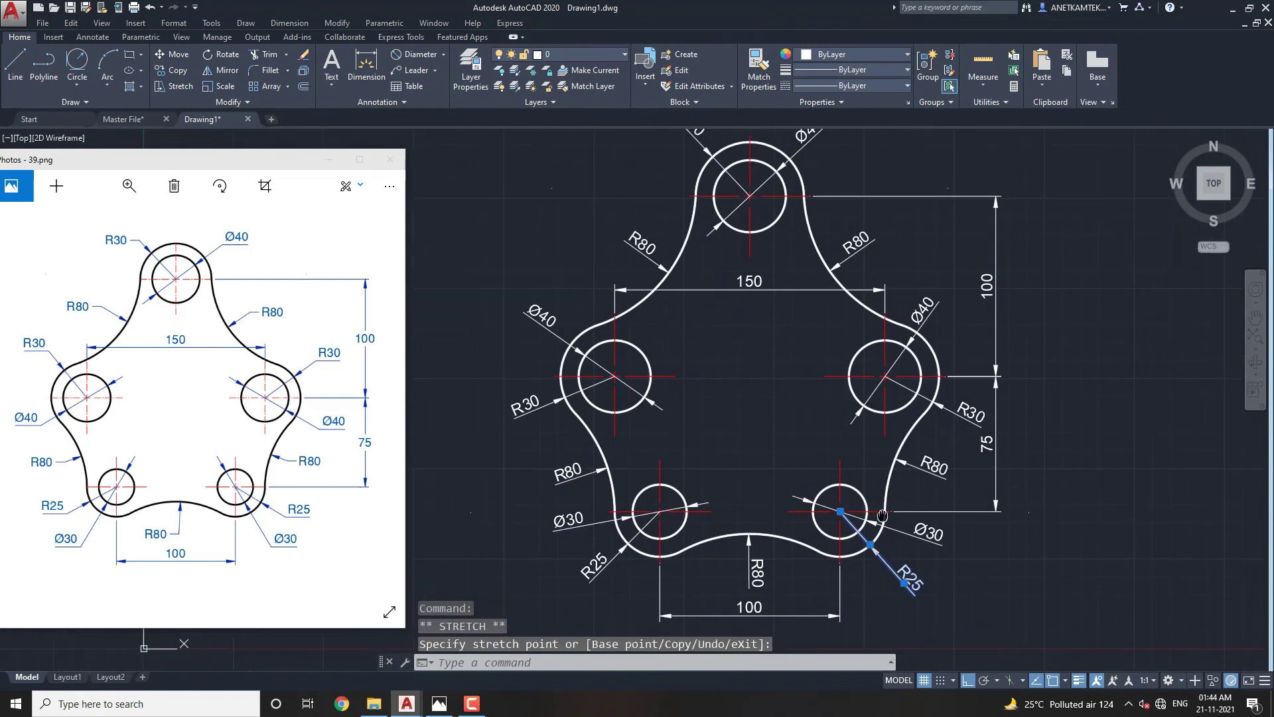
pyautogui.press('Escape')
# Stretch the vertical 100 and 75 dimensions slightly outward from the plate.
pyautogui.press('Return')
pyautogui.click(1009, 371)
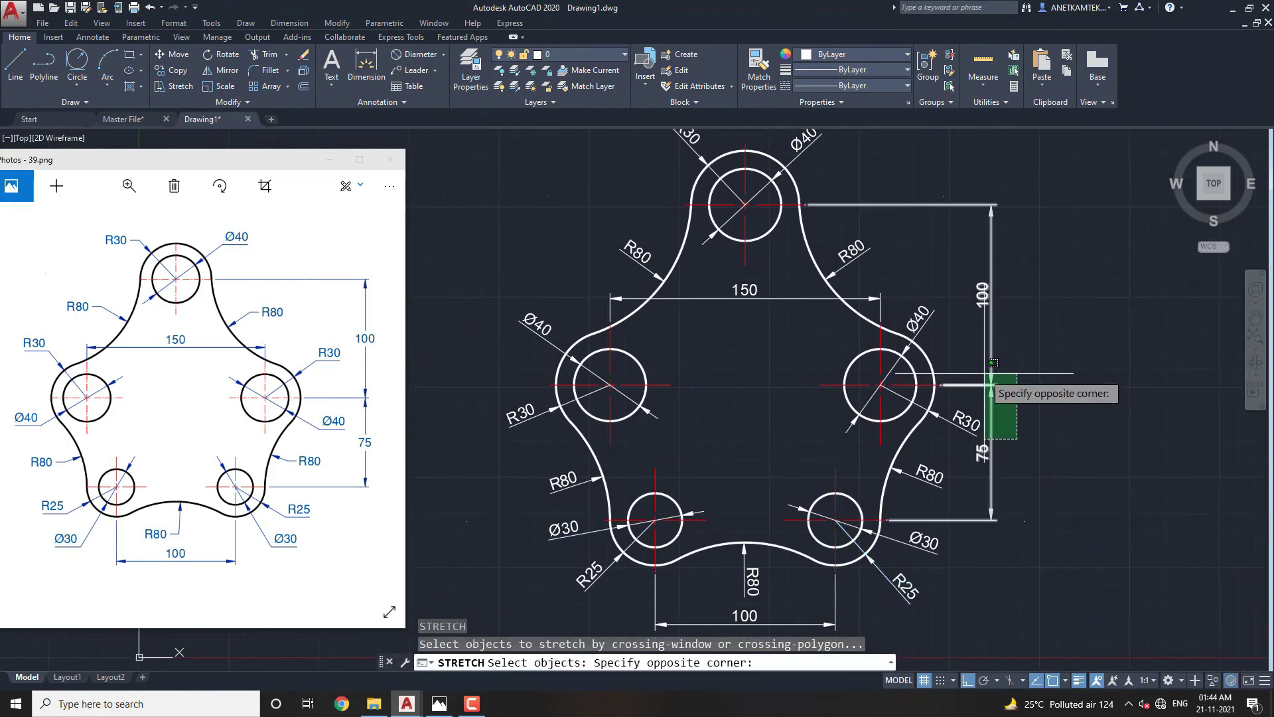
pyautogui.click(969, 425)
pyautogui.press('Return')
pyautogui.click(1030, 418)
pyautogui.moveTo(995, 425); pyautogui.dragTo(1035, 351, button='middle')
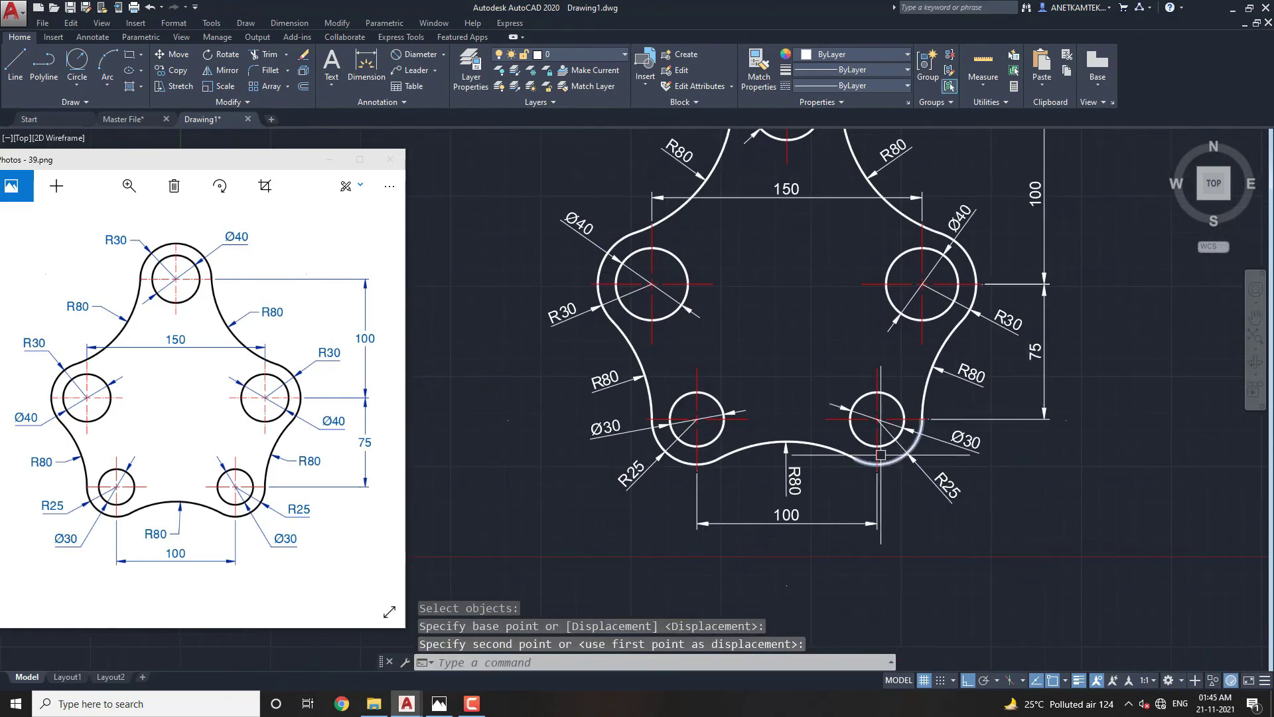
pyautogui.scroll(-2, 851, 463)
pyautogui.scroll(2, 851, 463)
pyautogui.moveTo(846, 449); pyautogui.dragTo(834, 457, button='middle')
pyautogui.press('Escape')
pyautogui.press('Escape')
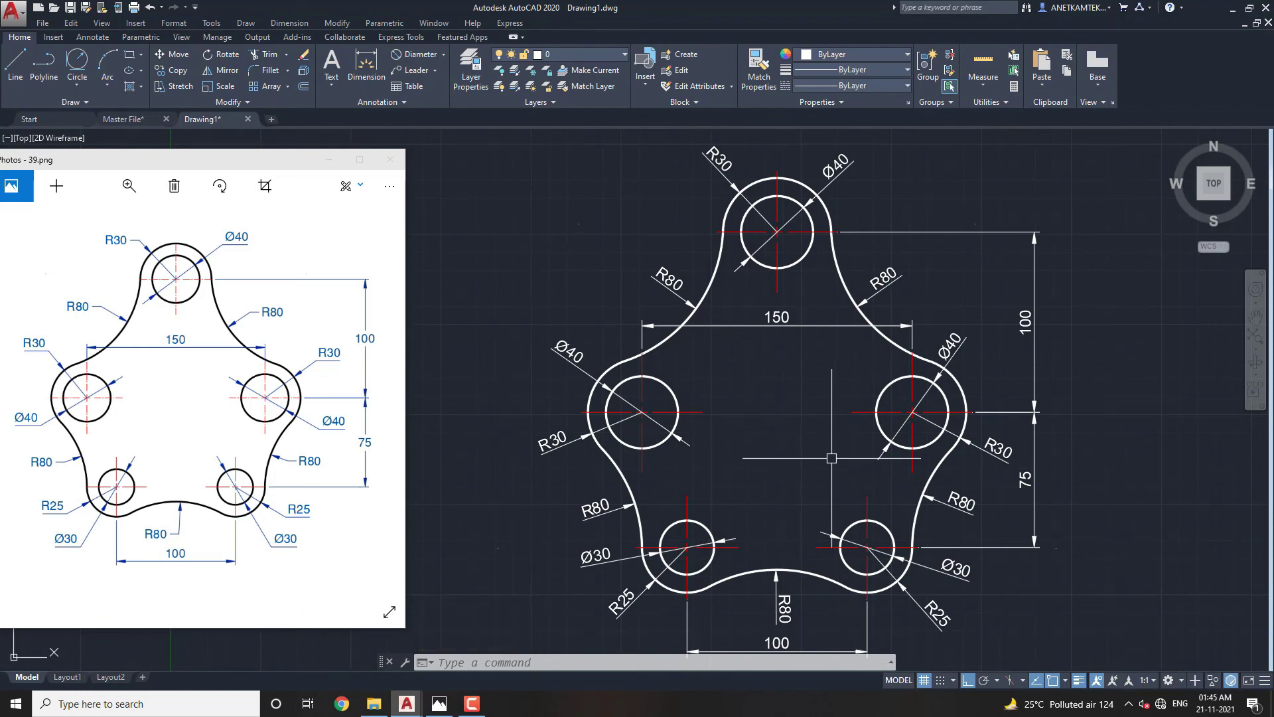
pyautogui.moveTo(831, 458); pyautogui.dragTo(826, 448, button='middle')
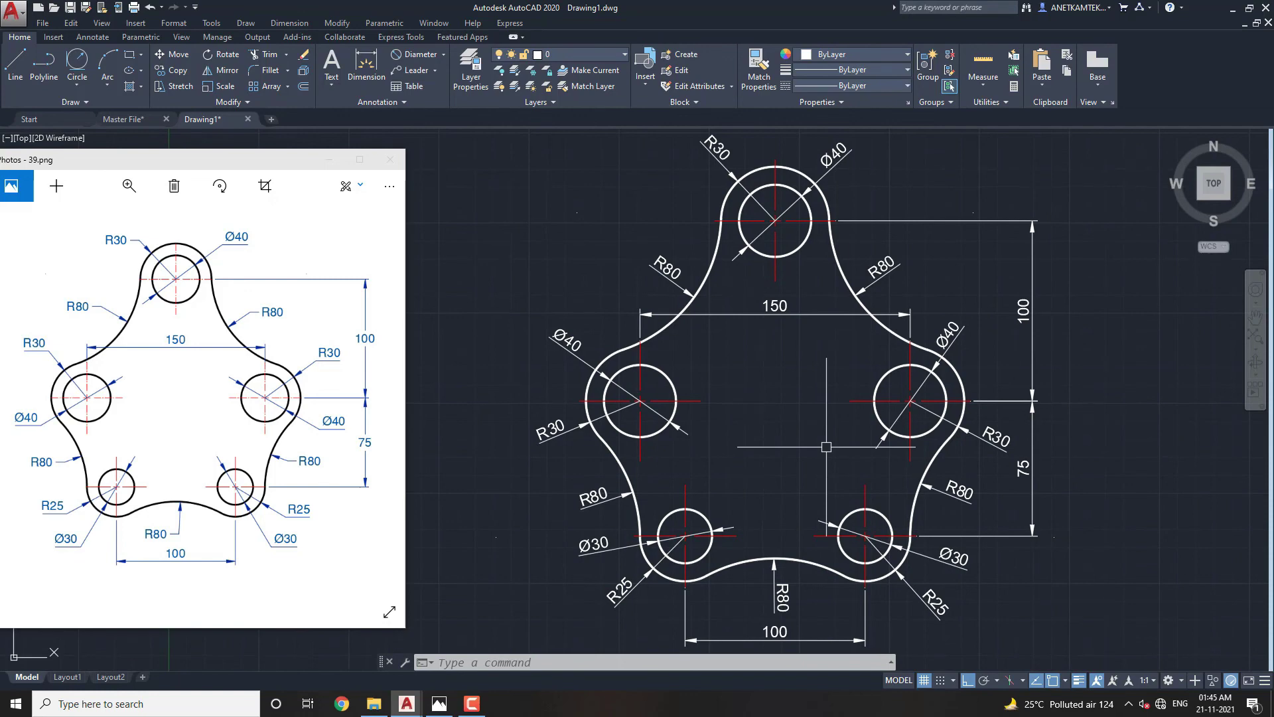